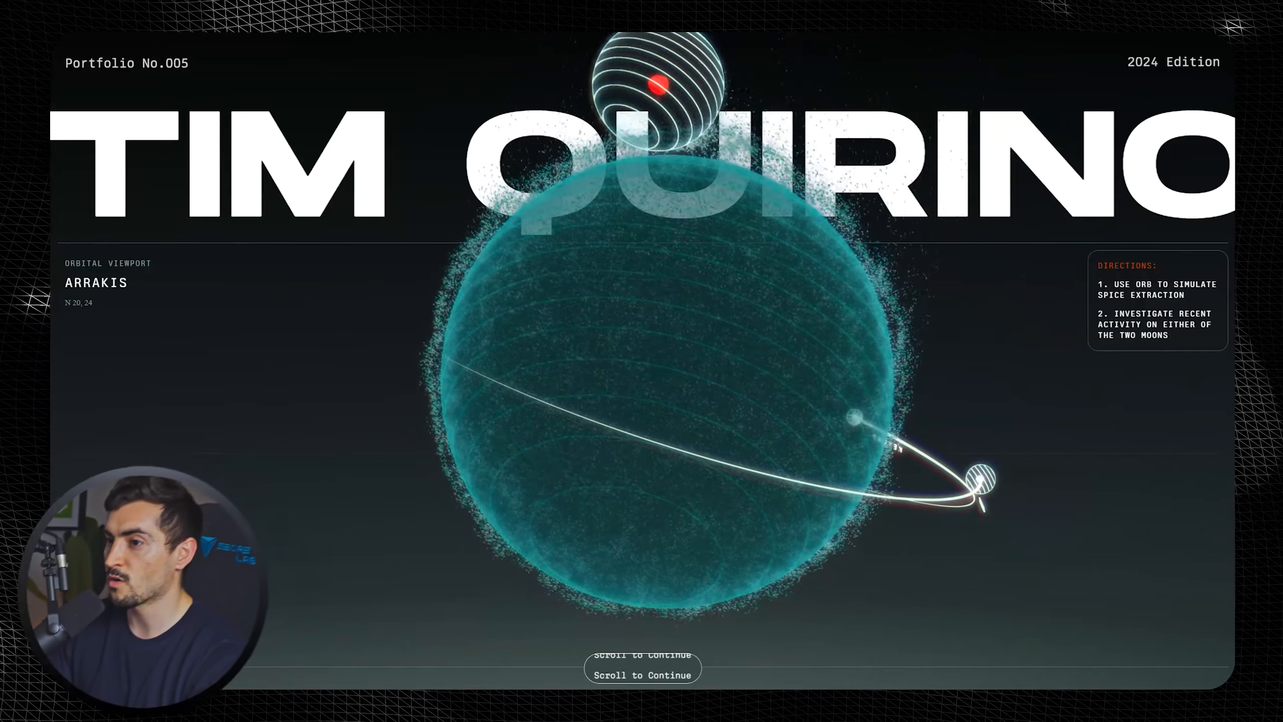
Examine the animated 3D planet landing page and the second portfolio's 3D ring hero and project sections for inspiration.
scroll(641, 354, "down", 3)
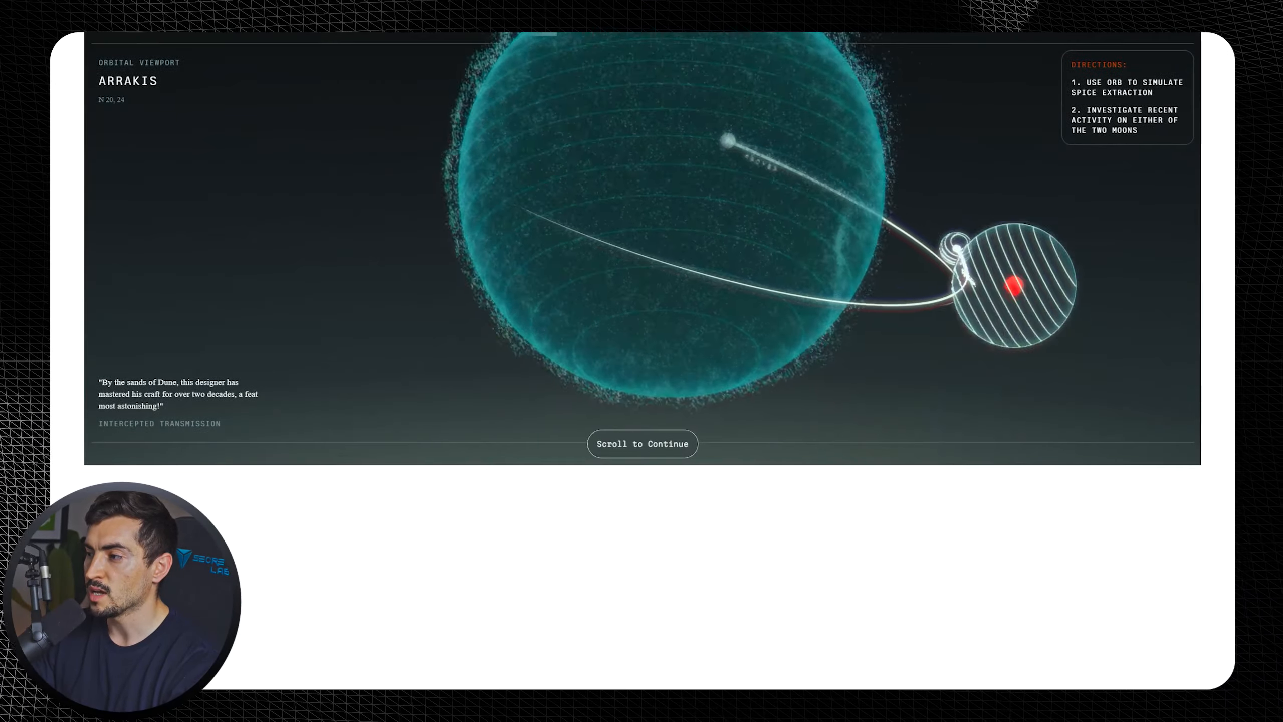
scroll(1014, 305, "down", 10)
scroll(1013, 305, "up", 10)
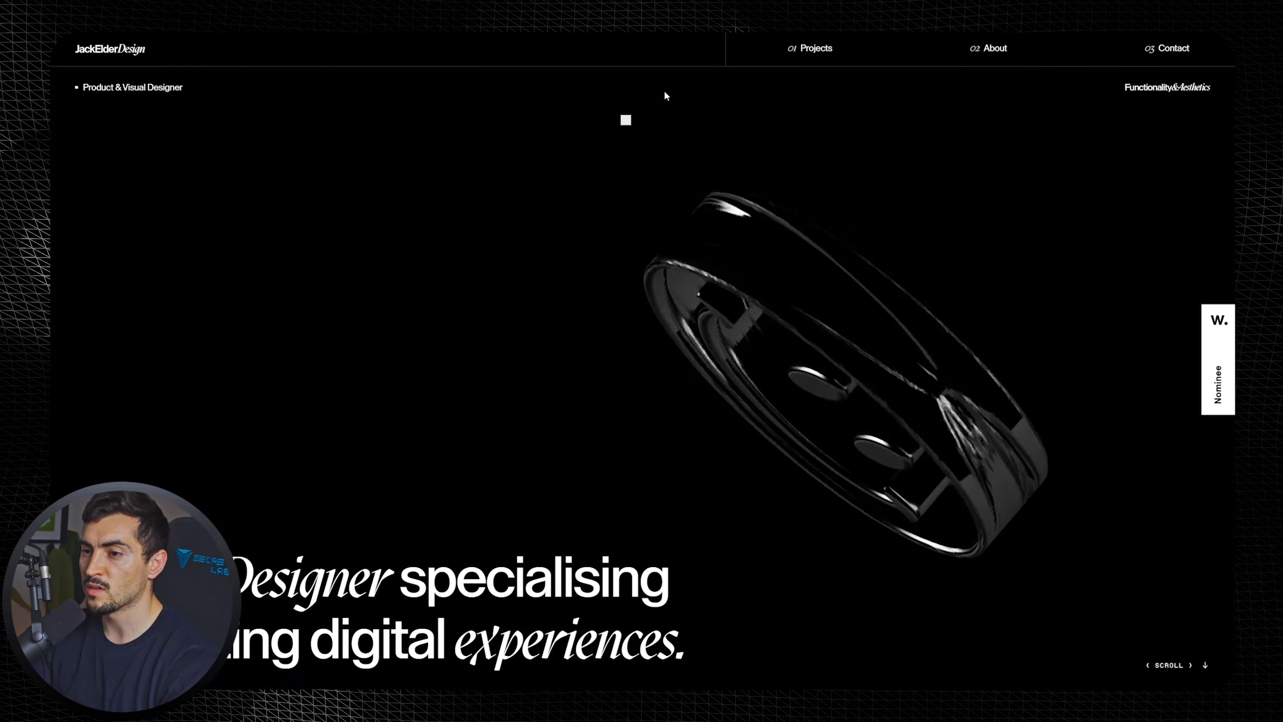
scroll(827, 276, "down", 3)
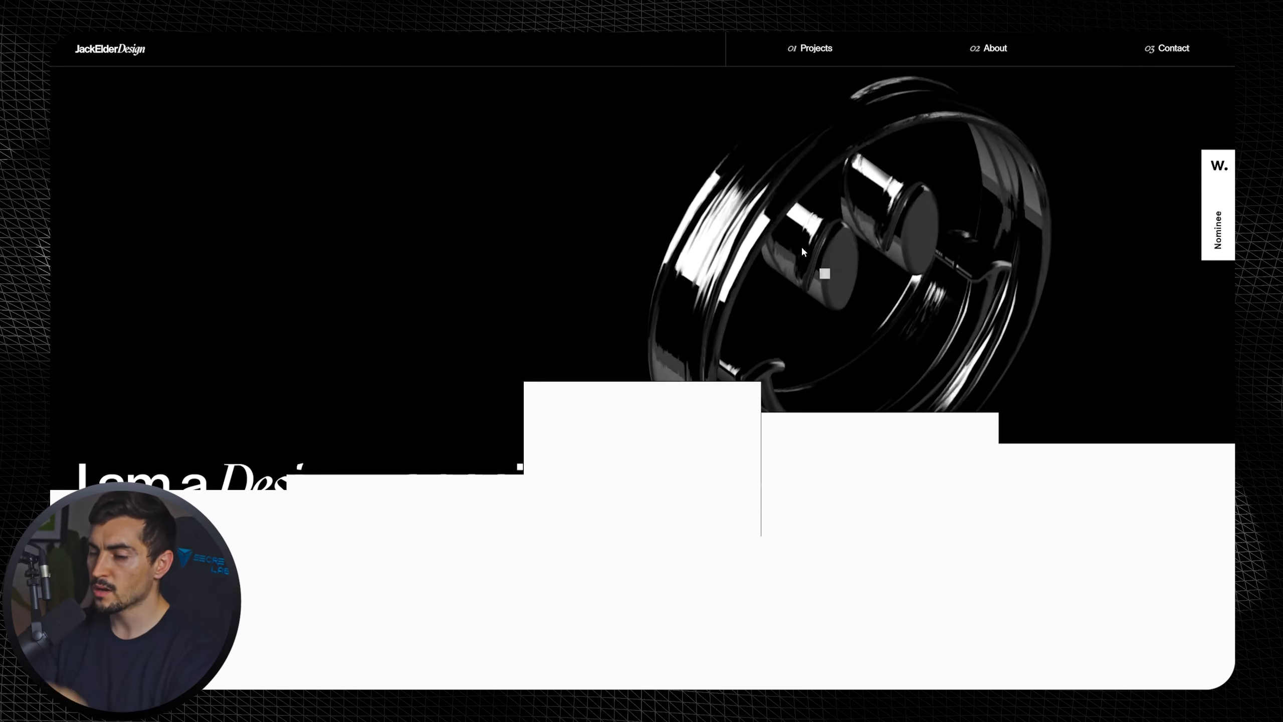
scroll(1030, 467, "down", 10)
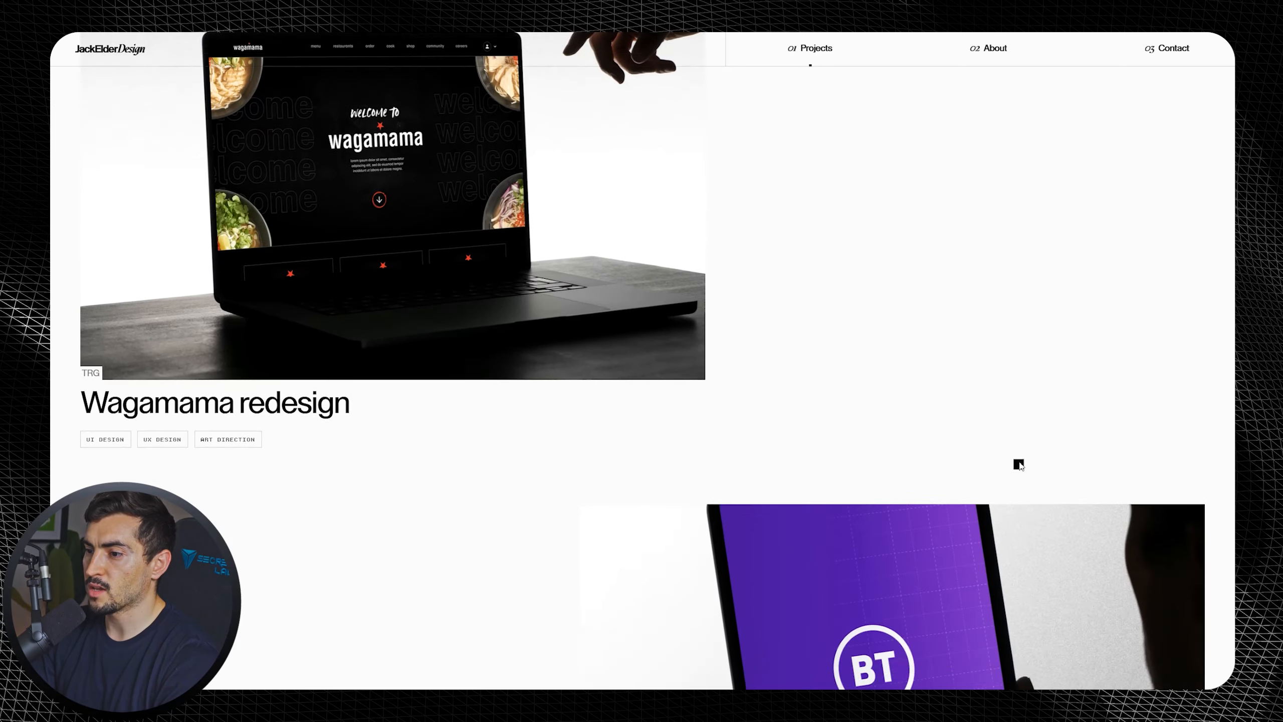
scroll(1017, 462, "up", 15)
scroll(1023, 483, "down", 5)
scroll(1021, 484, "up", 5)
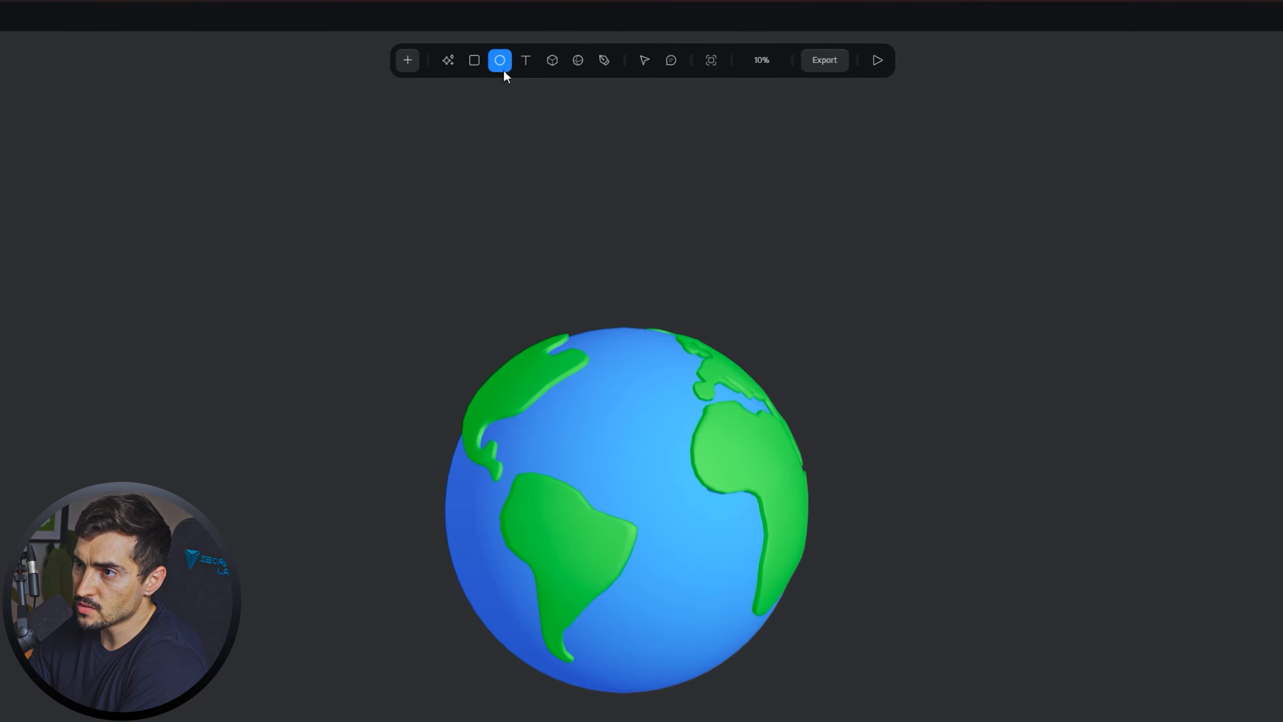
In Spline, draw a sphere about 5564 units across beside the Earth model, and select the Earth.
left_click(596, 57)
left_click_drag(342, 282, 511, 489)
left_click_drag(456, 669, 389, 576)
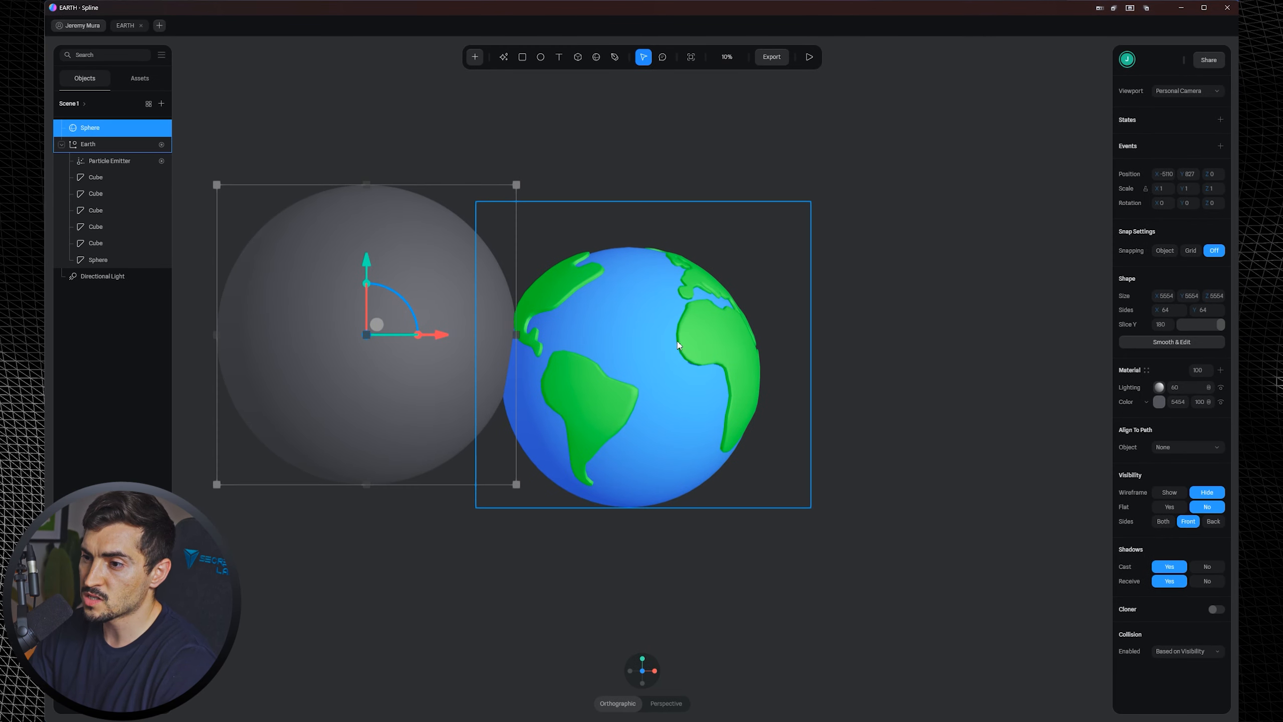
left_click(631, 328)
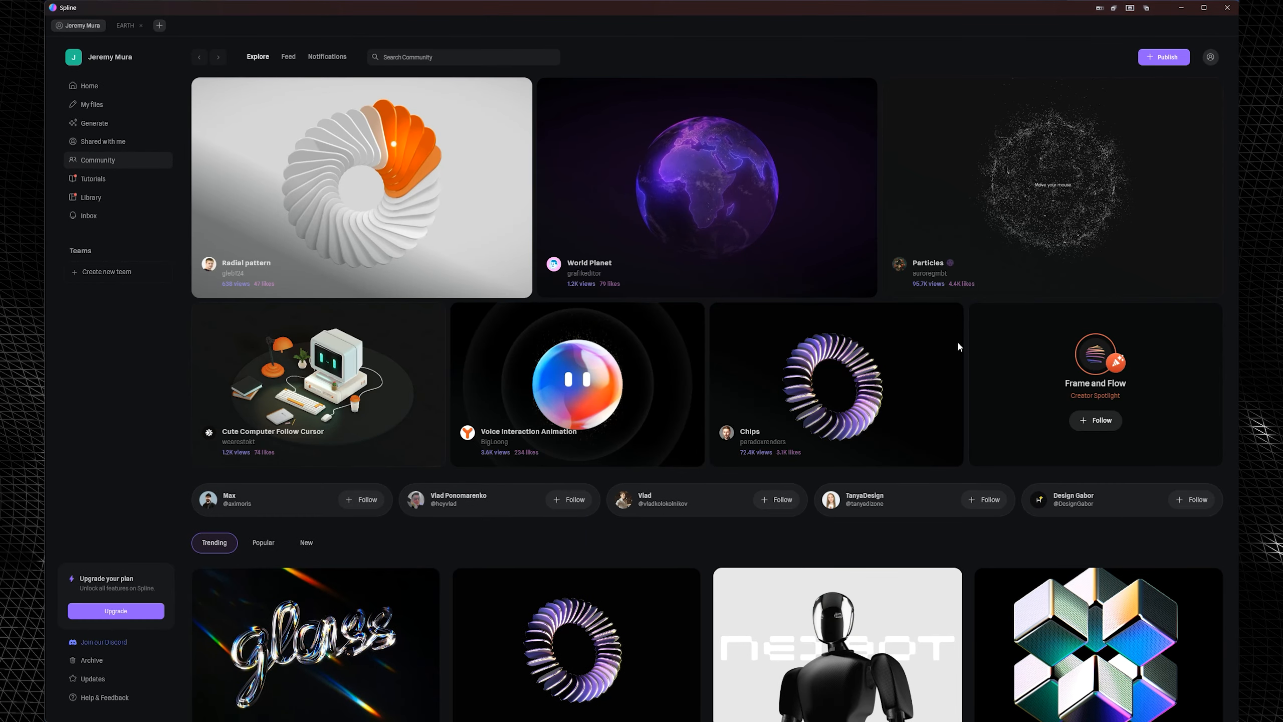
Browse the community showcase and the scene library, and open the Weird Bubble scene from the Abstract category.
scroll(850, 344, "down", 9)
scroll(850, 344, "up", 9)
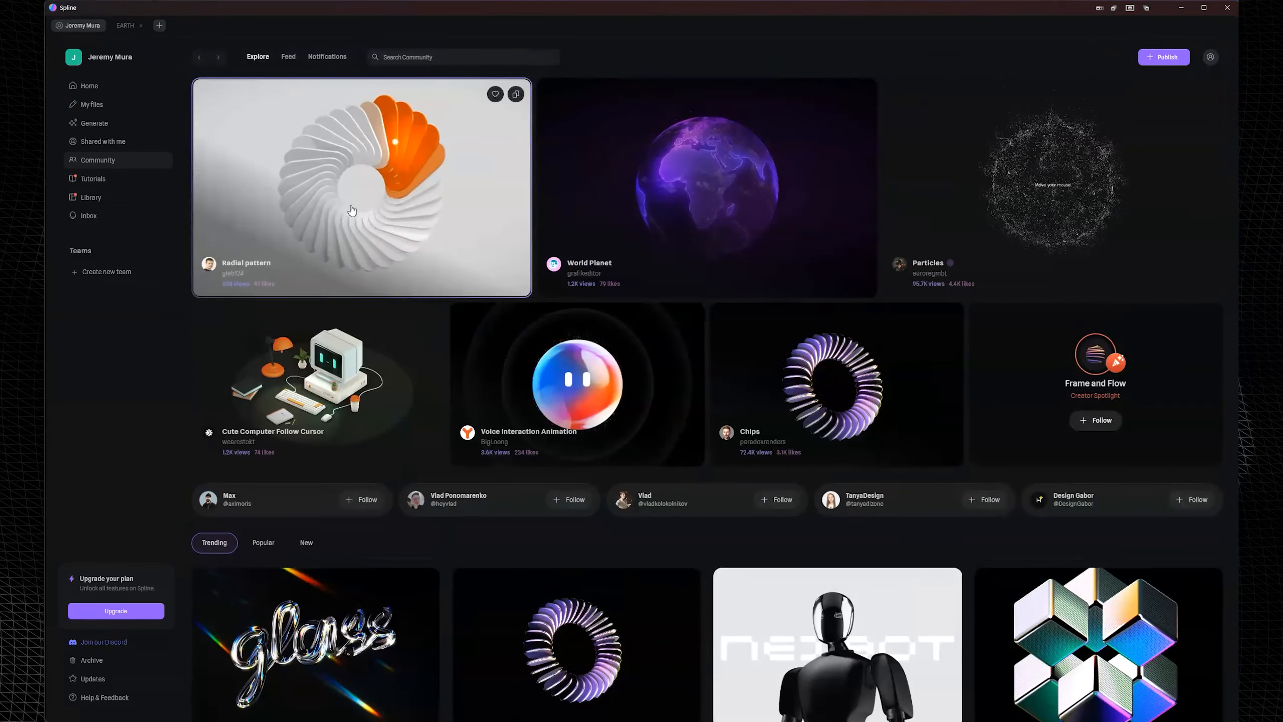
left_click(98, 196)
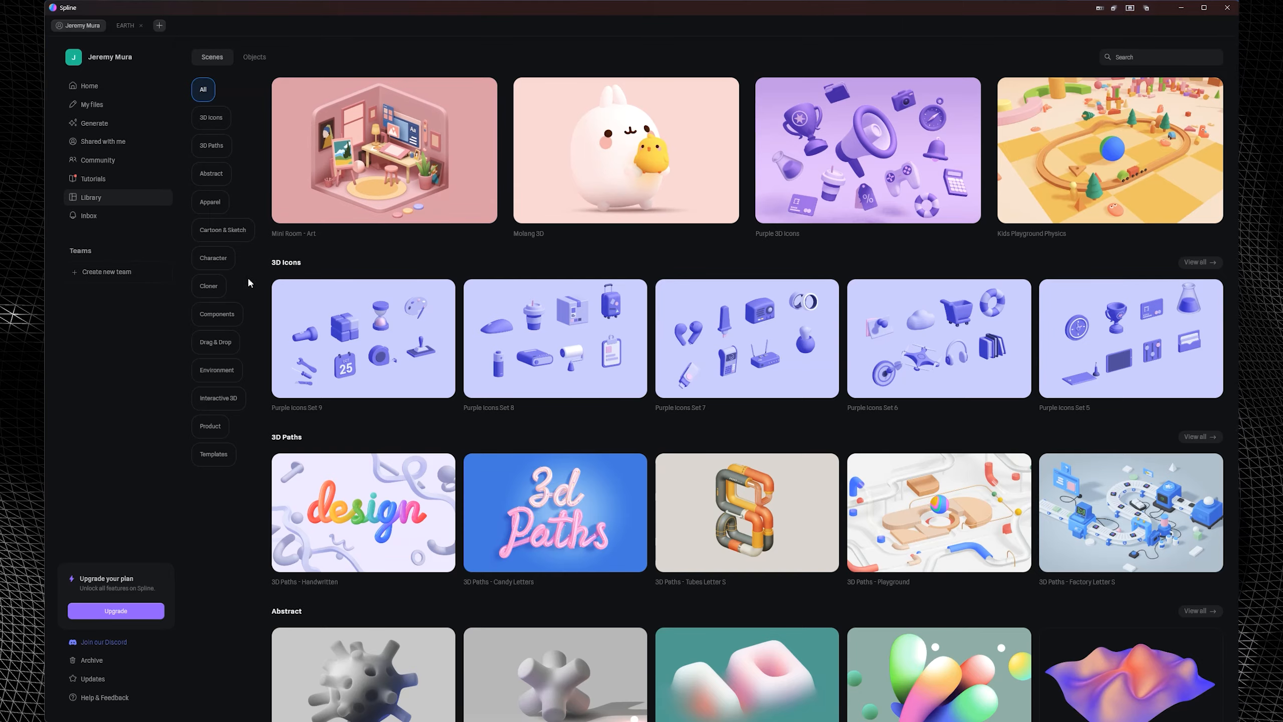
scroll(521, 308, "down", 9)
scroll(657, 236, "down", 10)
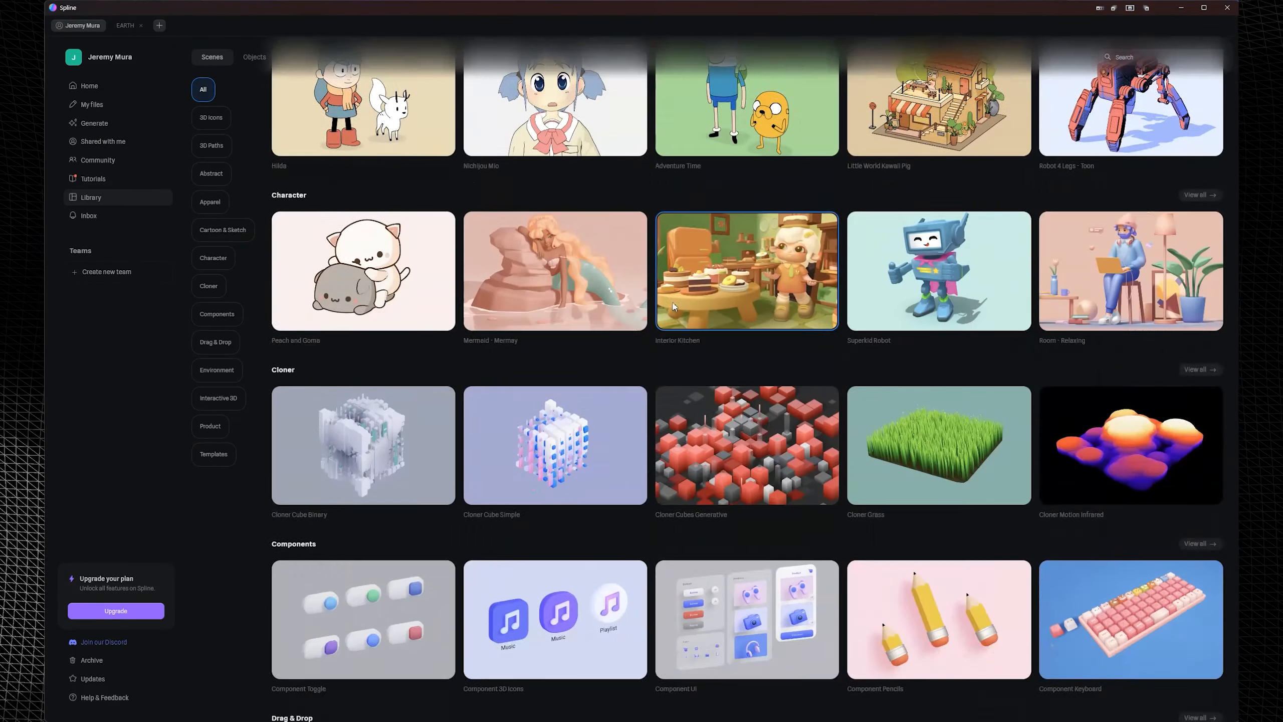
scroll(393, 155, "up", 11)
left_click(354, 246)
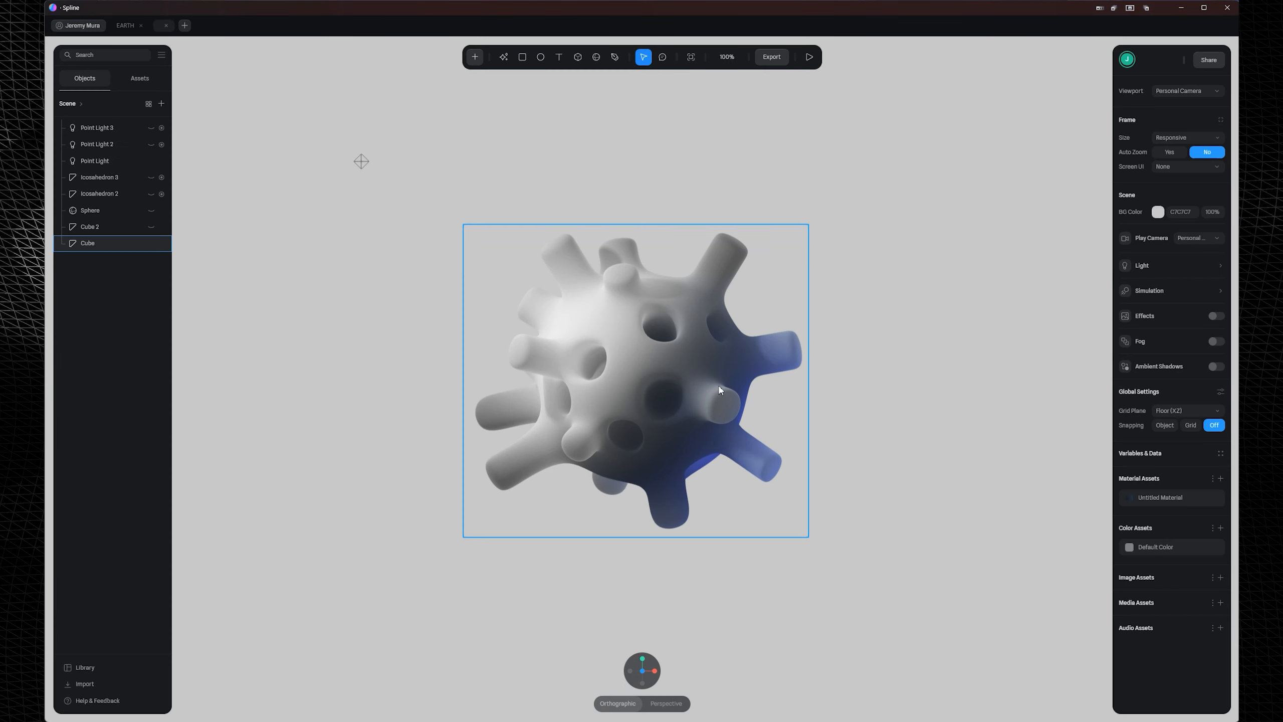
Select the spiky bubble model in the opened scene and inspect it up close and from afar.
left_click(668, 319)
scroll(667, 318, "up", 5)
scroll(677, 325, "down", 8)
scroll(686, 332, "up", 8)
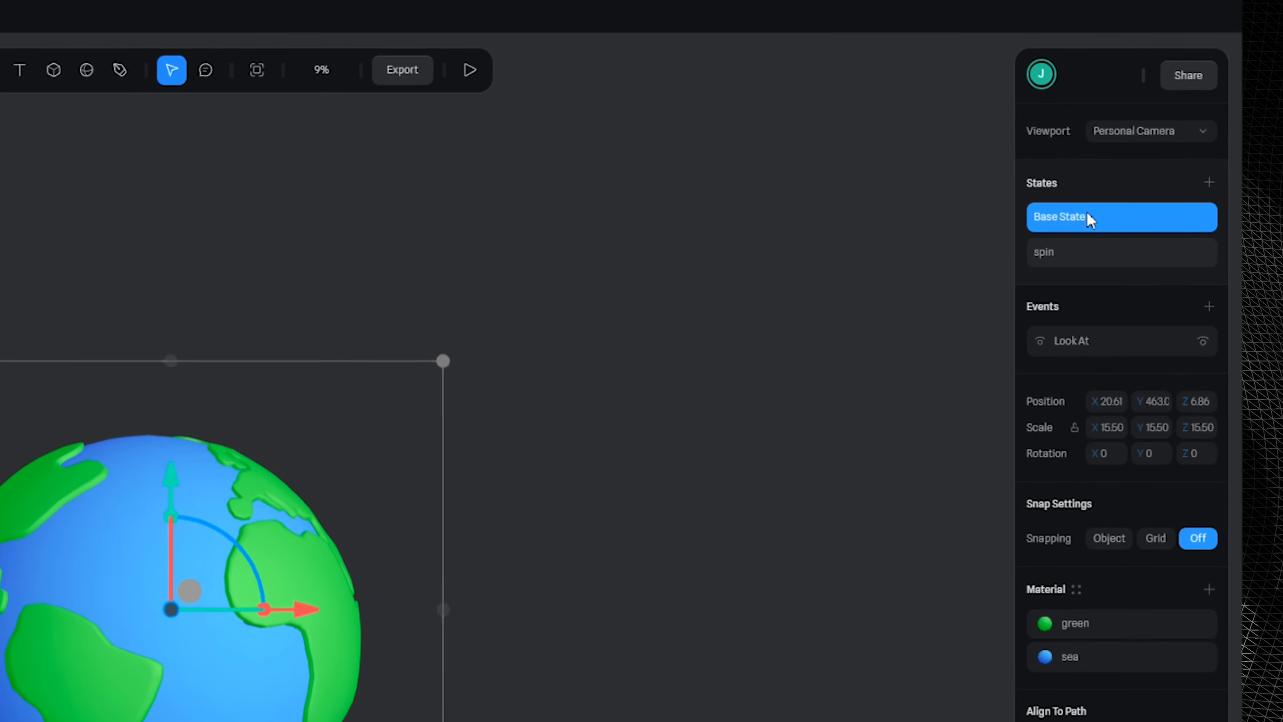
Compare the Earth's spin state with its Base State, and inspect its green and sea materials.
left_click(1075, 250)
left_click(1079, 225)
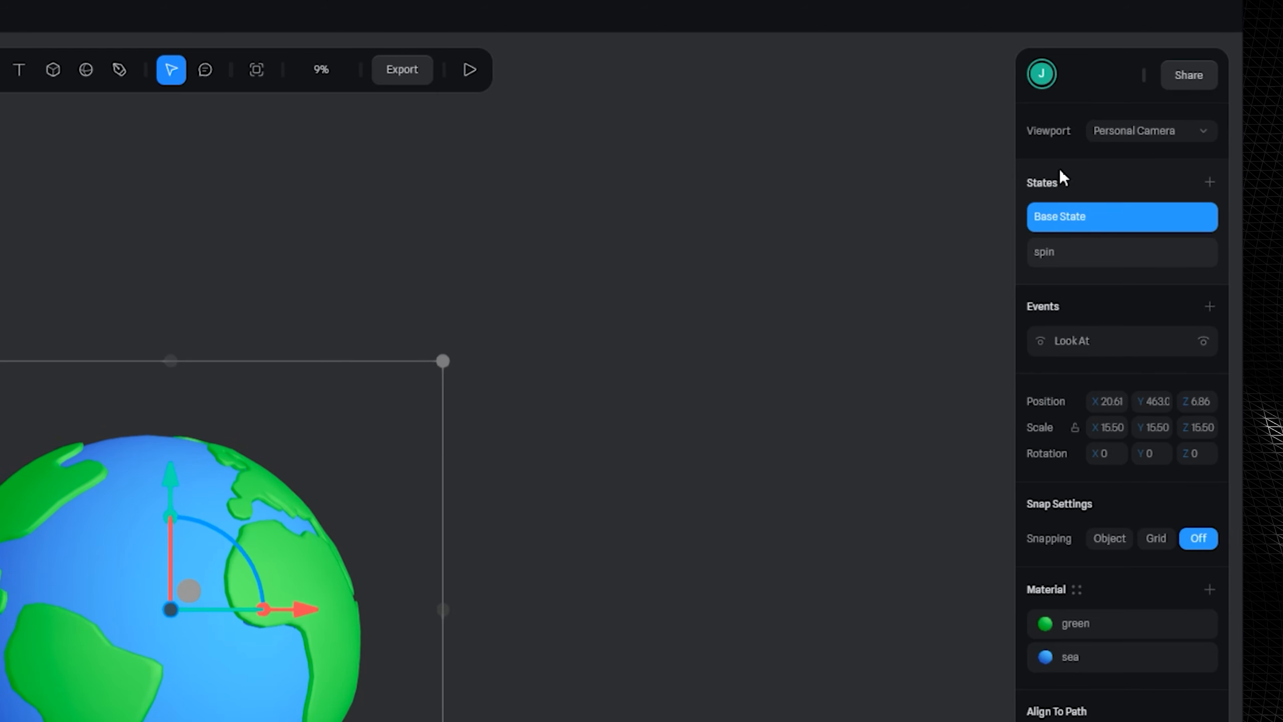
left_click(1086, 625)
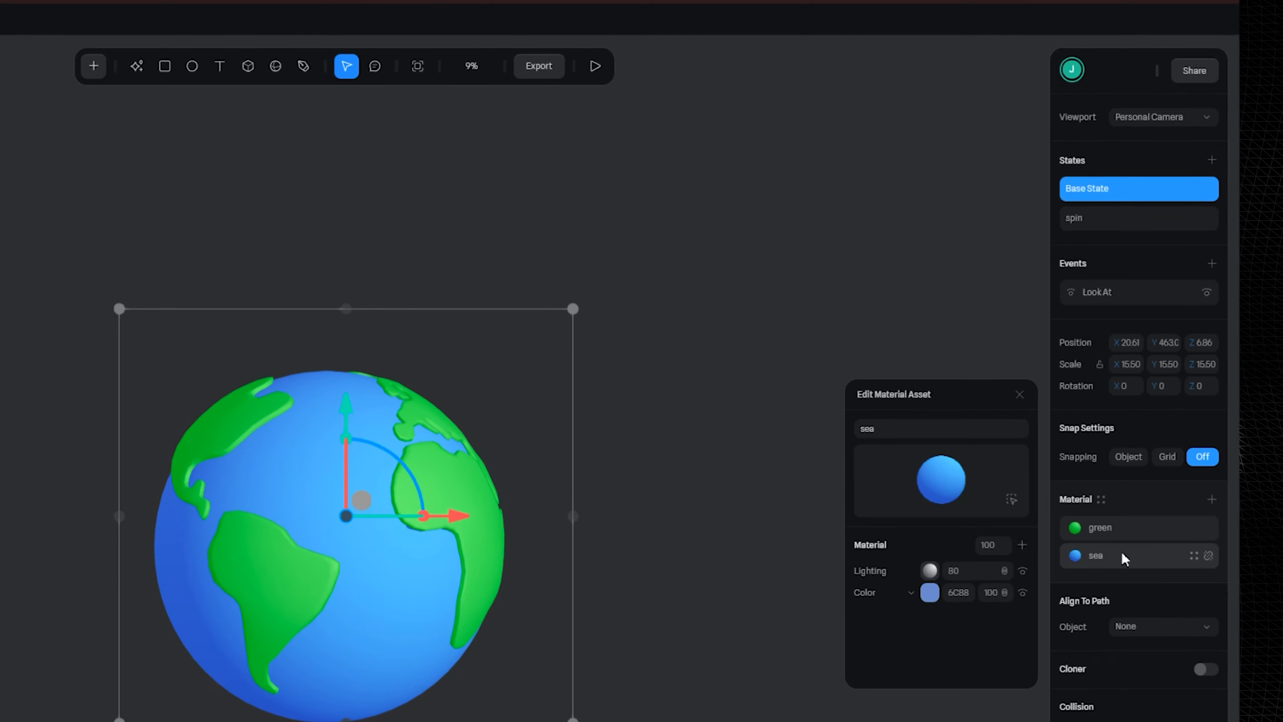
left_click(390, 434)
scroll(387, 438, "up", 3)
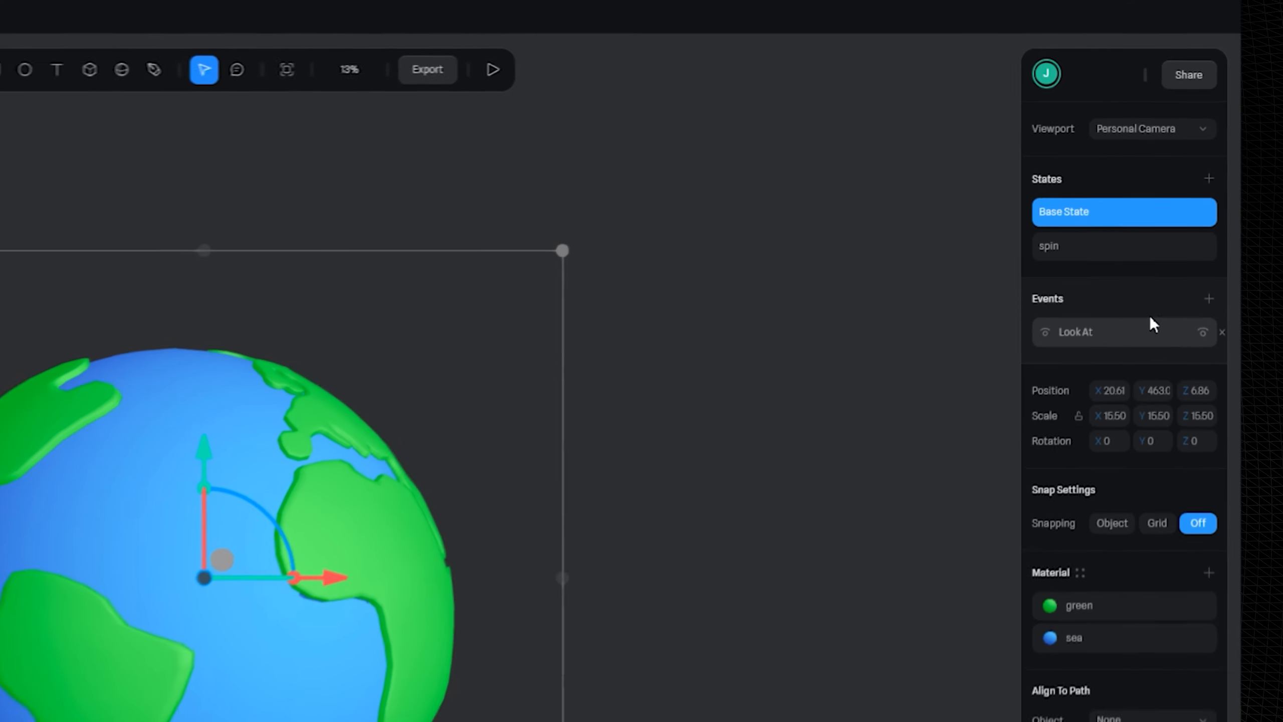
Add a Start event to the Earth and review the available event types.
left_click(1209, 307)
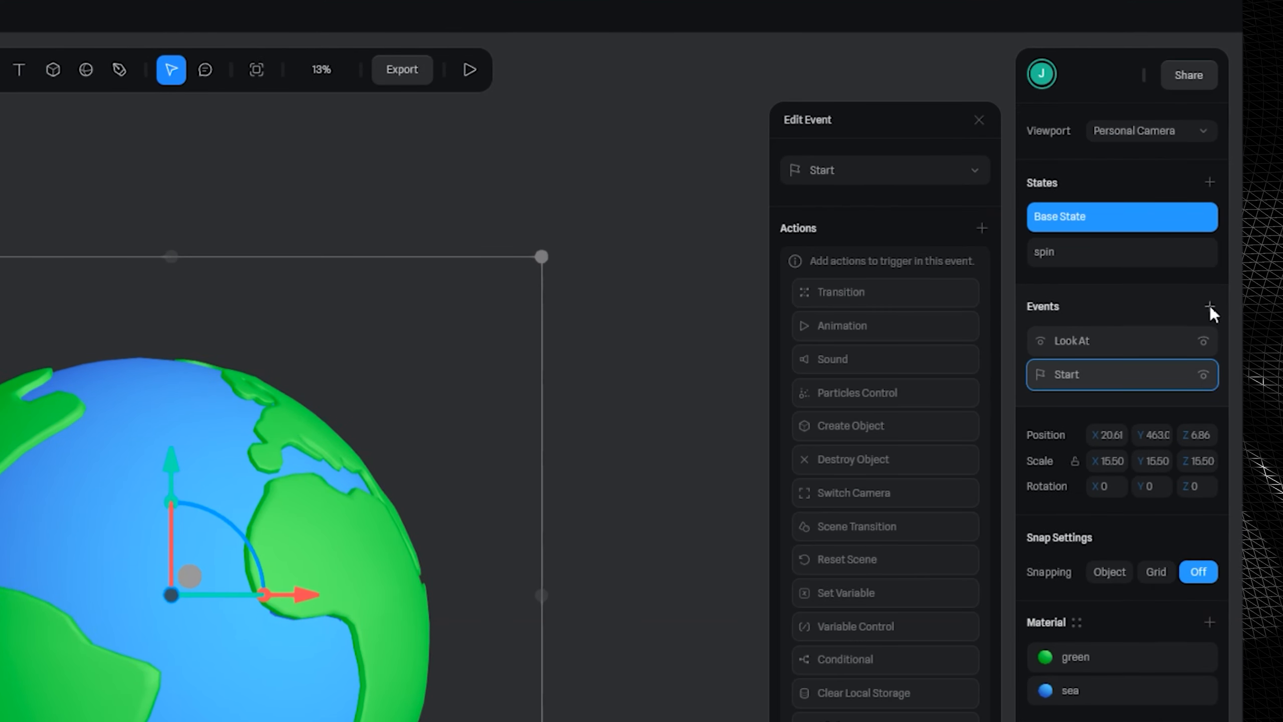
left_click(874, 172)
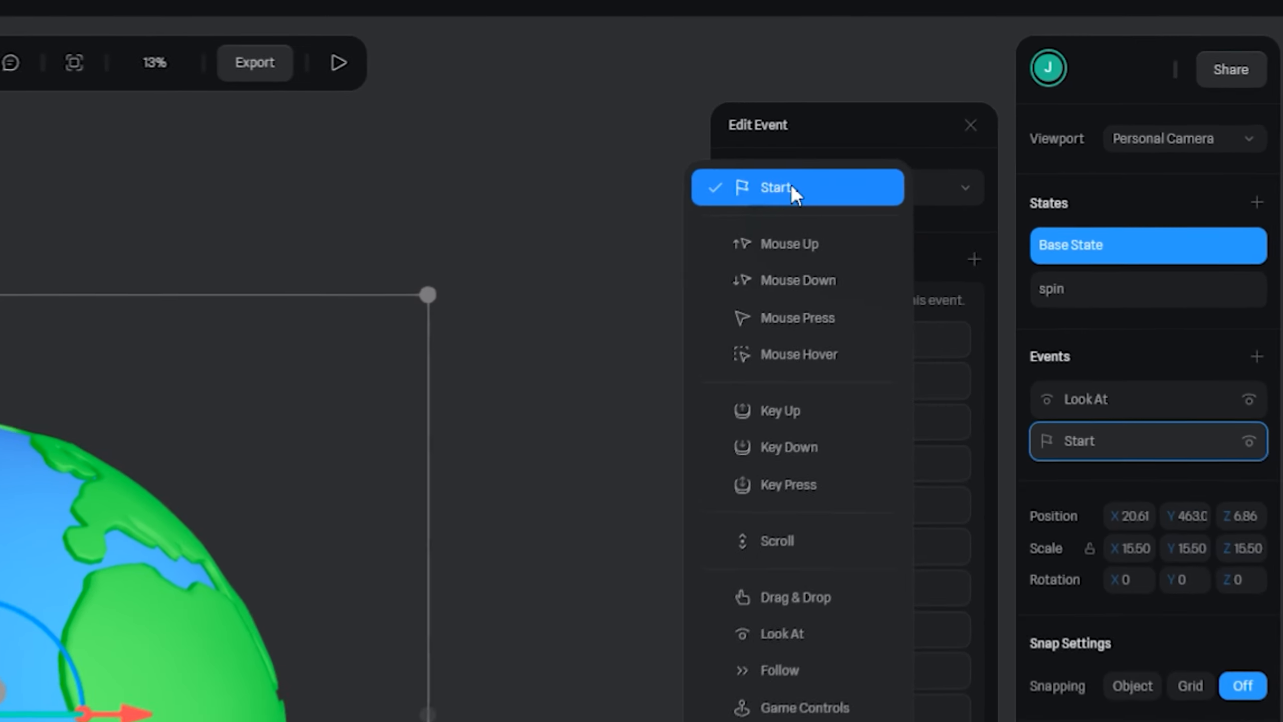
left_click(792, 187)
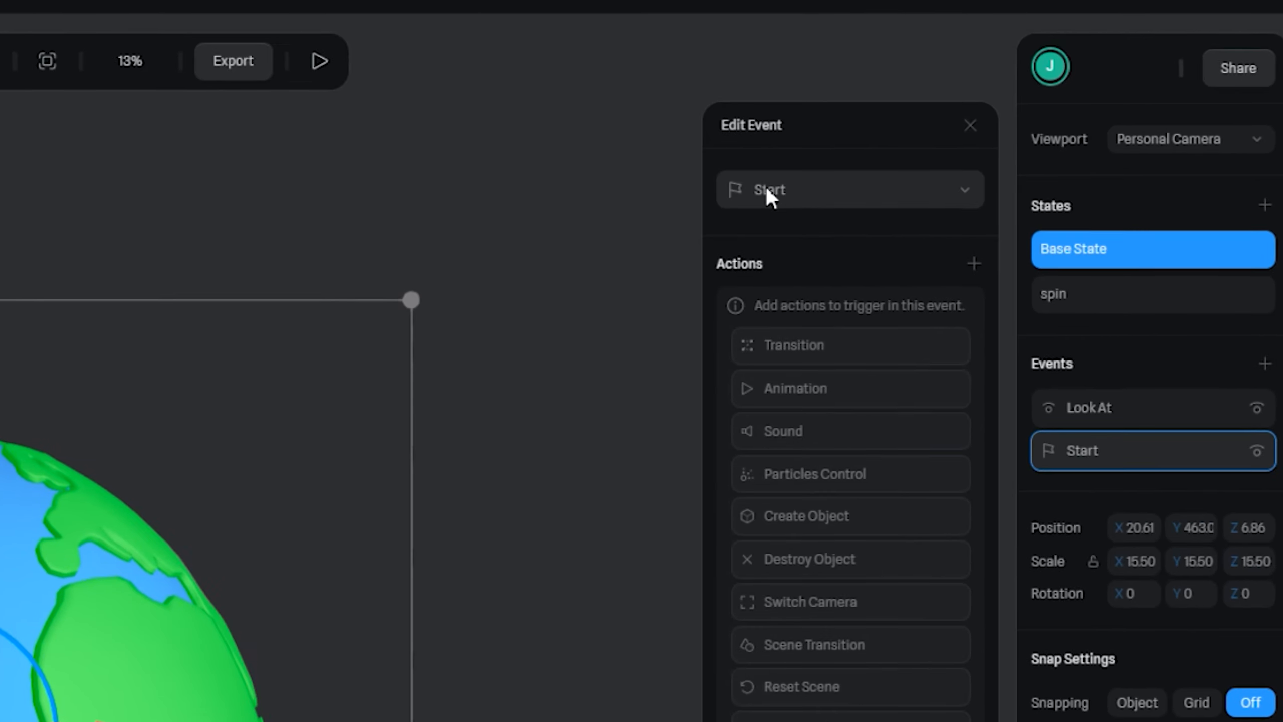
left_click(766, 193)
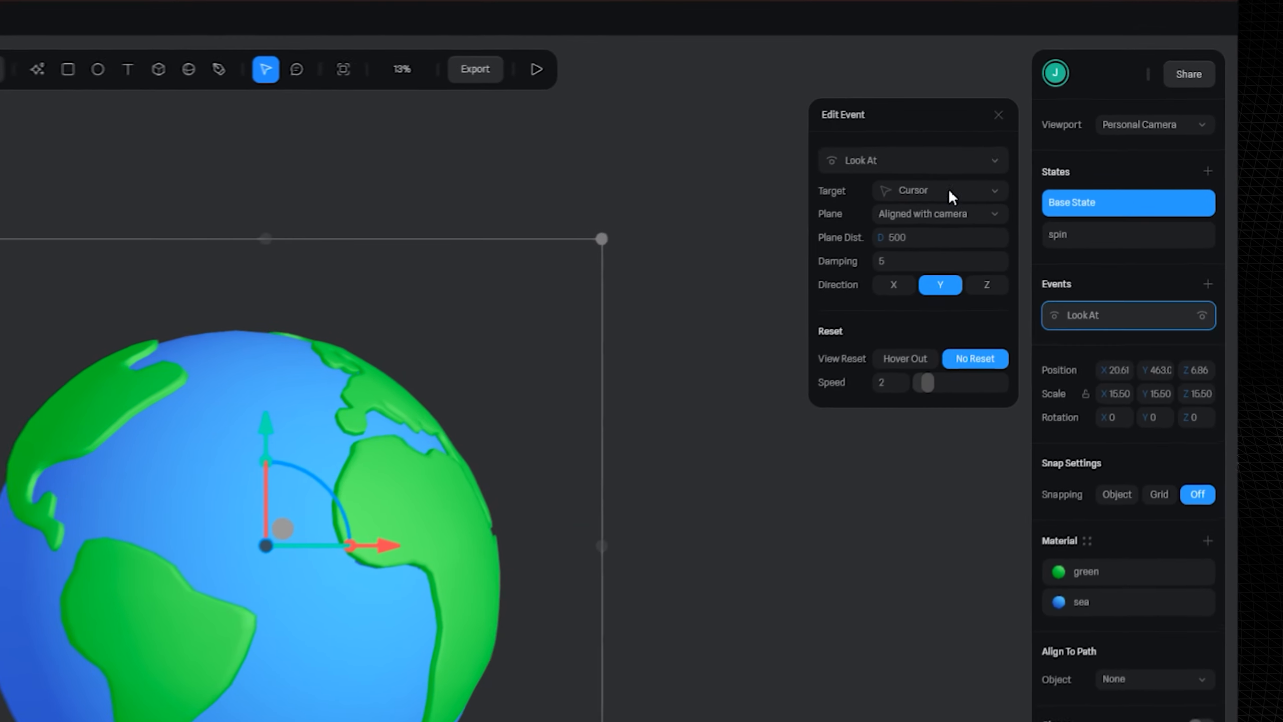
Review the Earth's Look At event settings, including its type, Cursor target, plane distance, damping and direction.
left_click(897, 168)
left_click(950, 176)
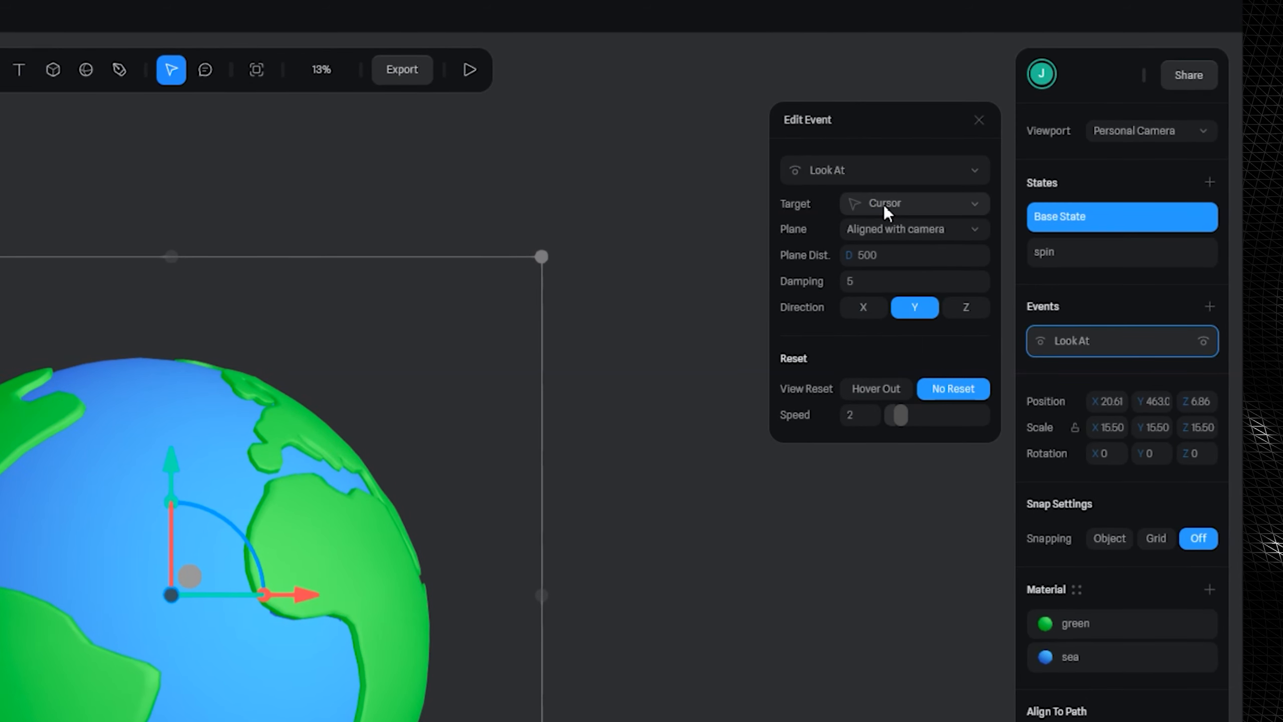
left_click(894, 200)
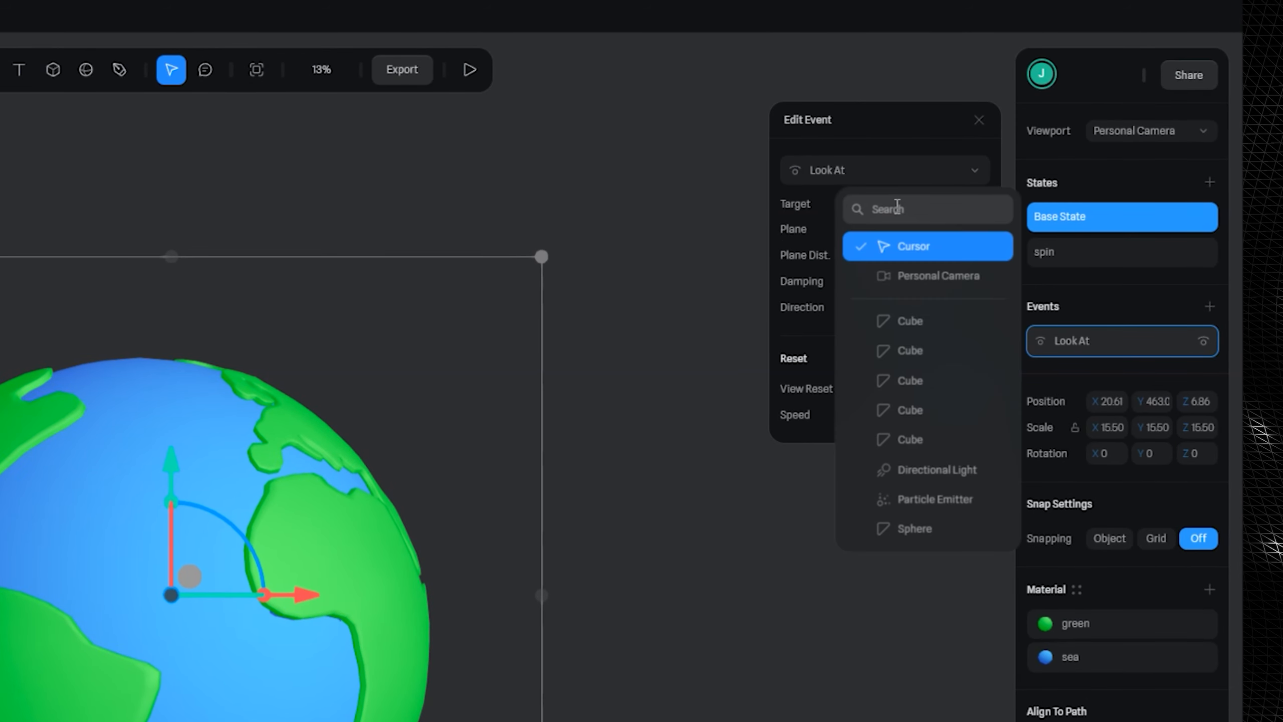
left_click(912, 246)
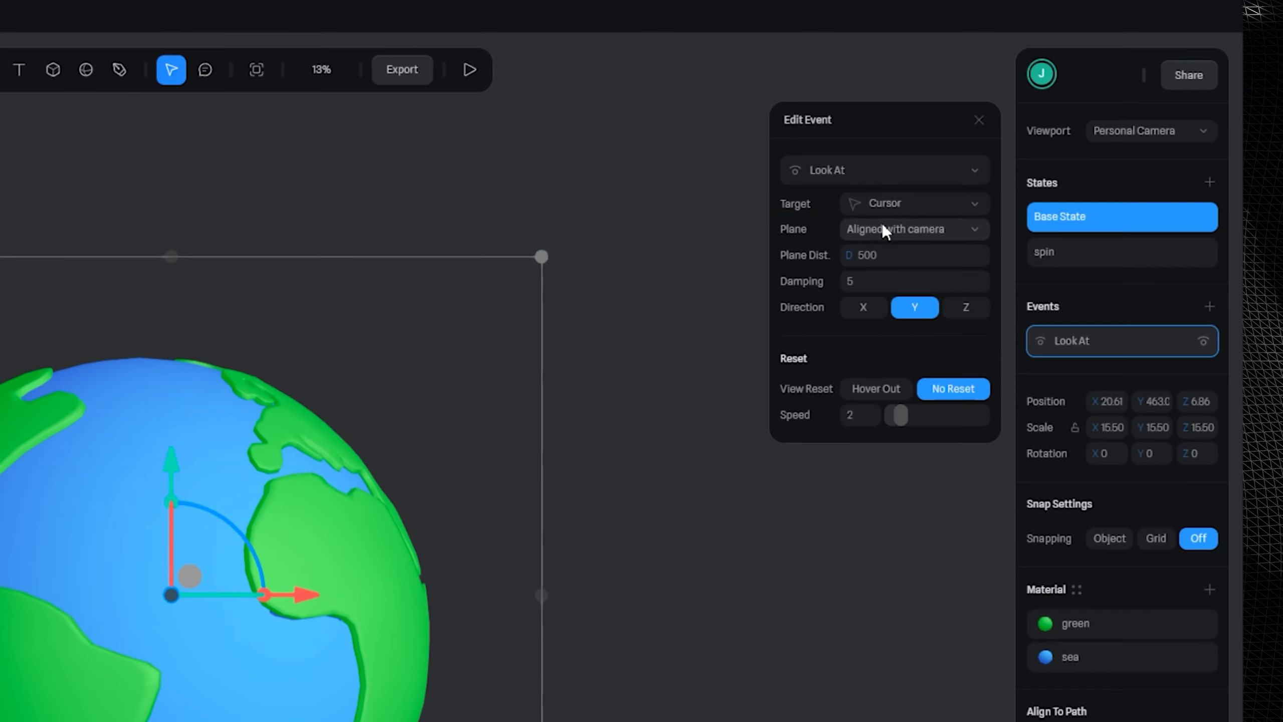
left_click_drag(845, 279, 880, 260)
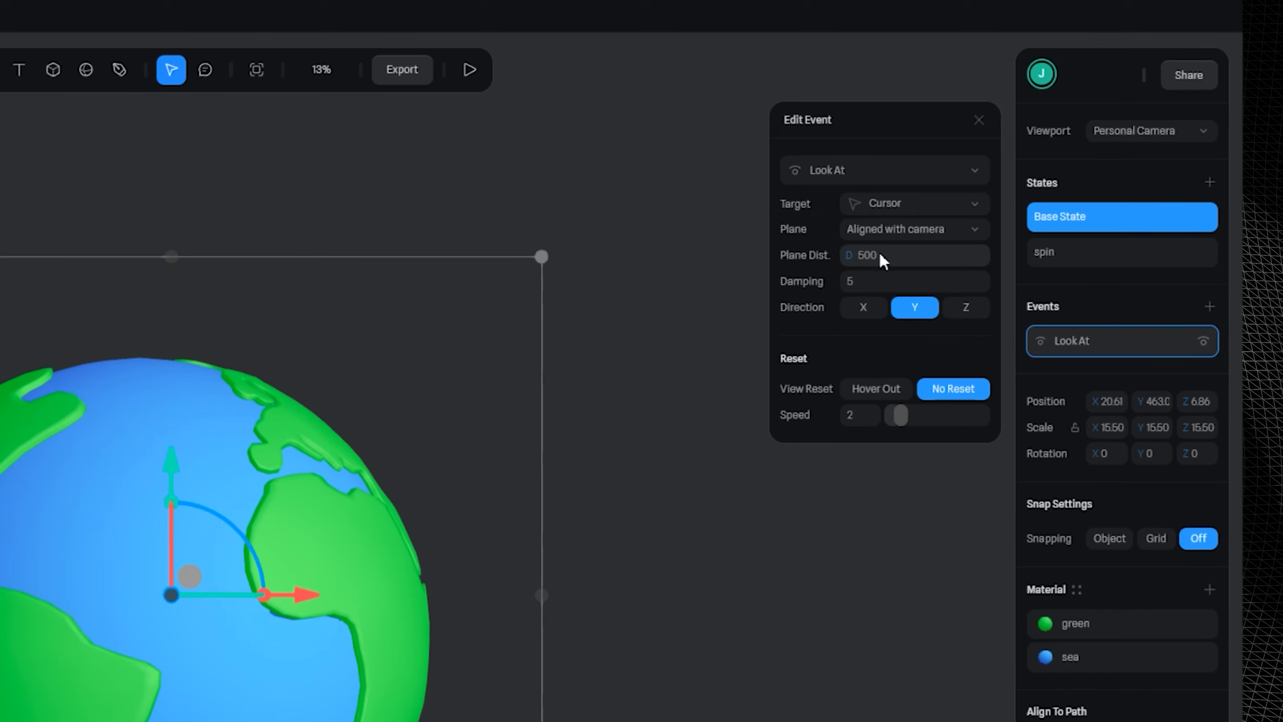
left_click(866, 279)
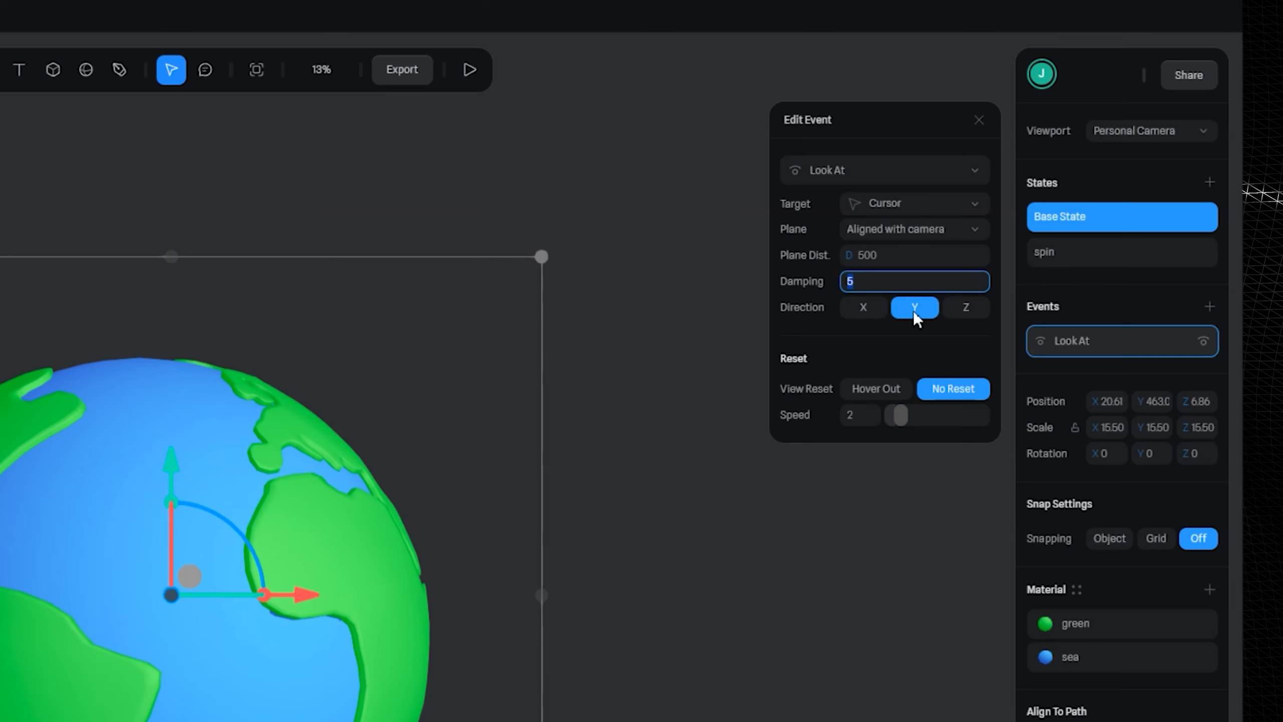
left_click(904, 342)
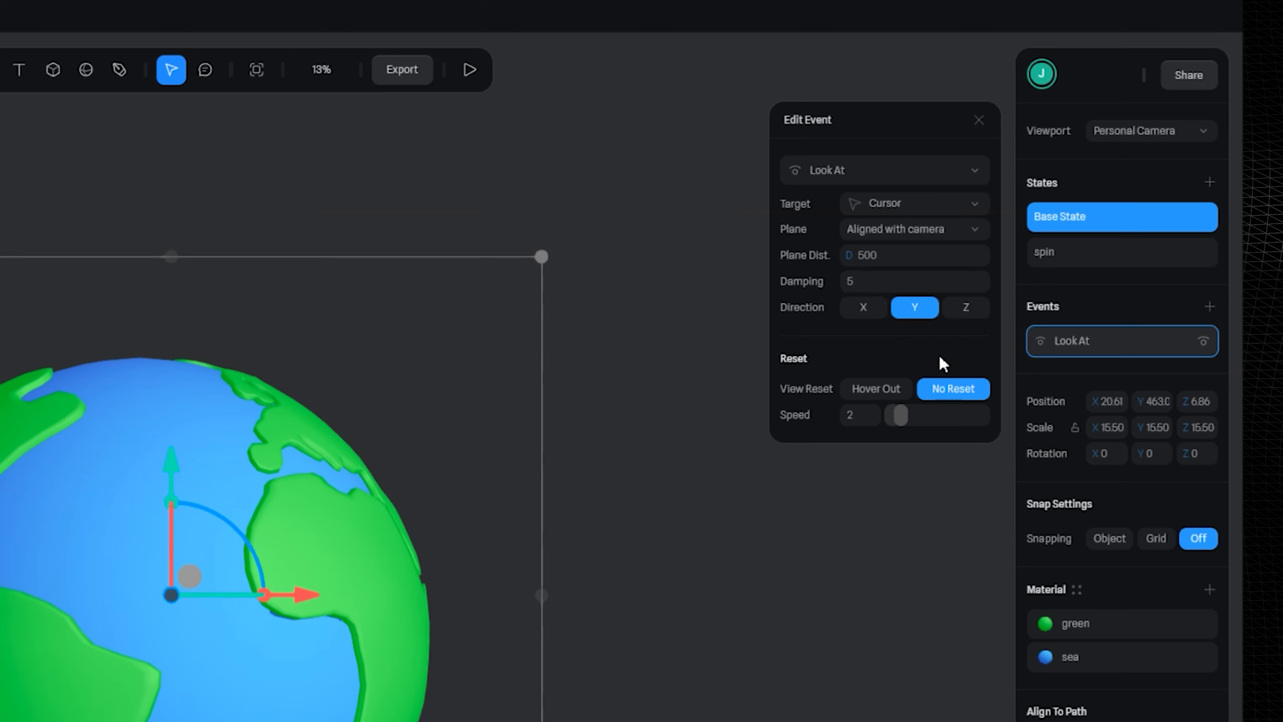
left_click(979, 121)
Check the spin state defined for the Earth.
left_click(1114, 253)
left_click(1118, 251)
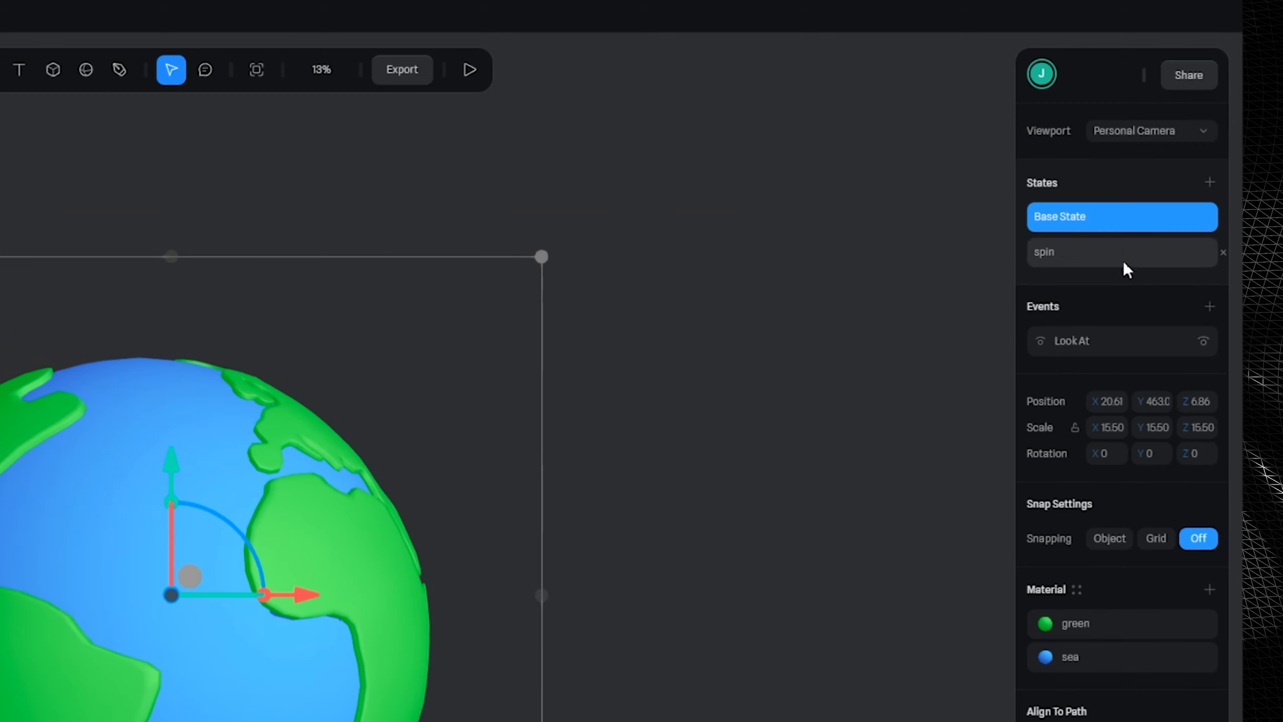
left_click(1090, 258)
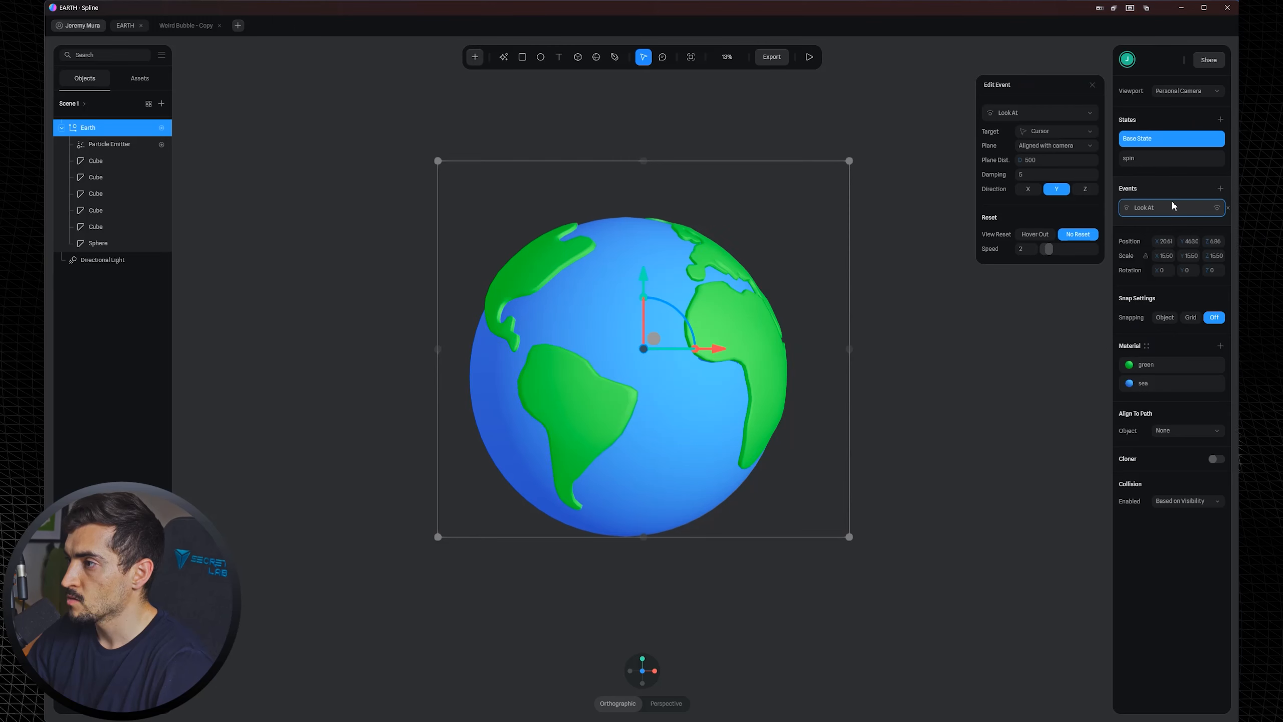
Select the Earth's Particle Emitter, play the scene to test its interaction, and return to editing.
left_click(107, 145)
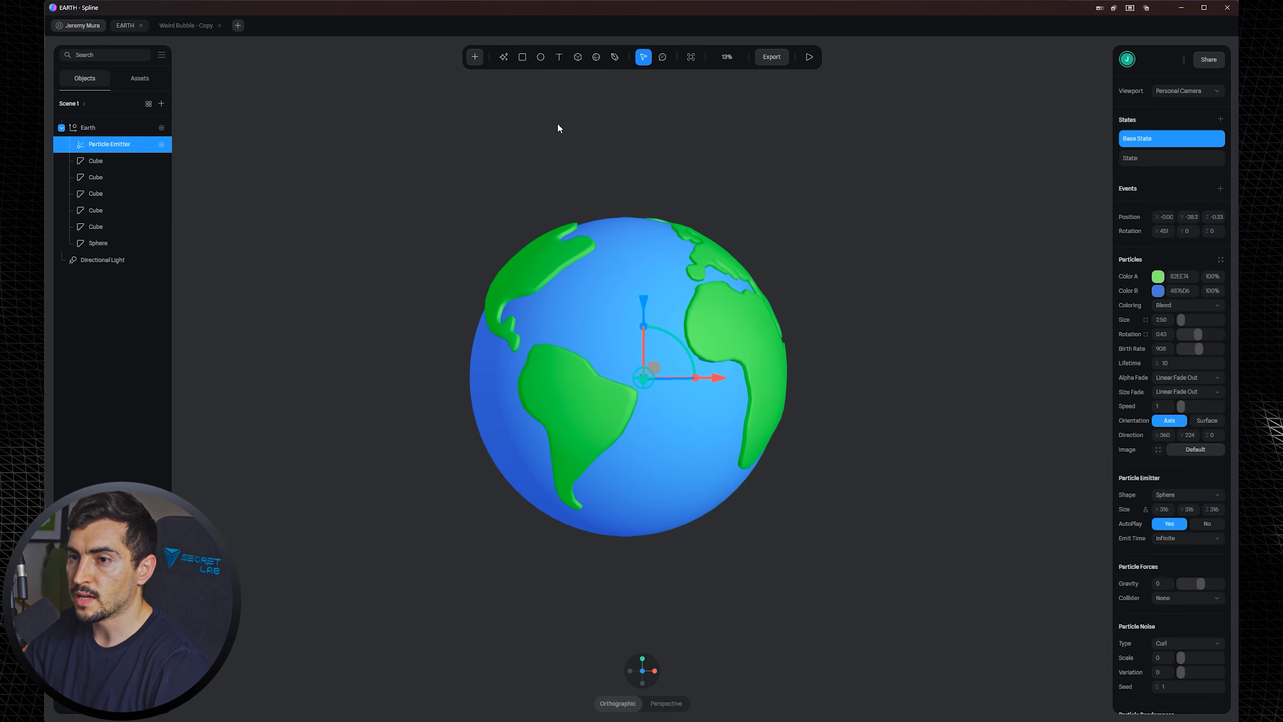
scroll(638, 231, "up", 2)
left_click(810, 56)
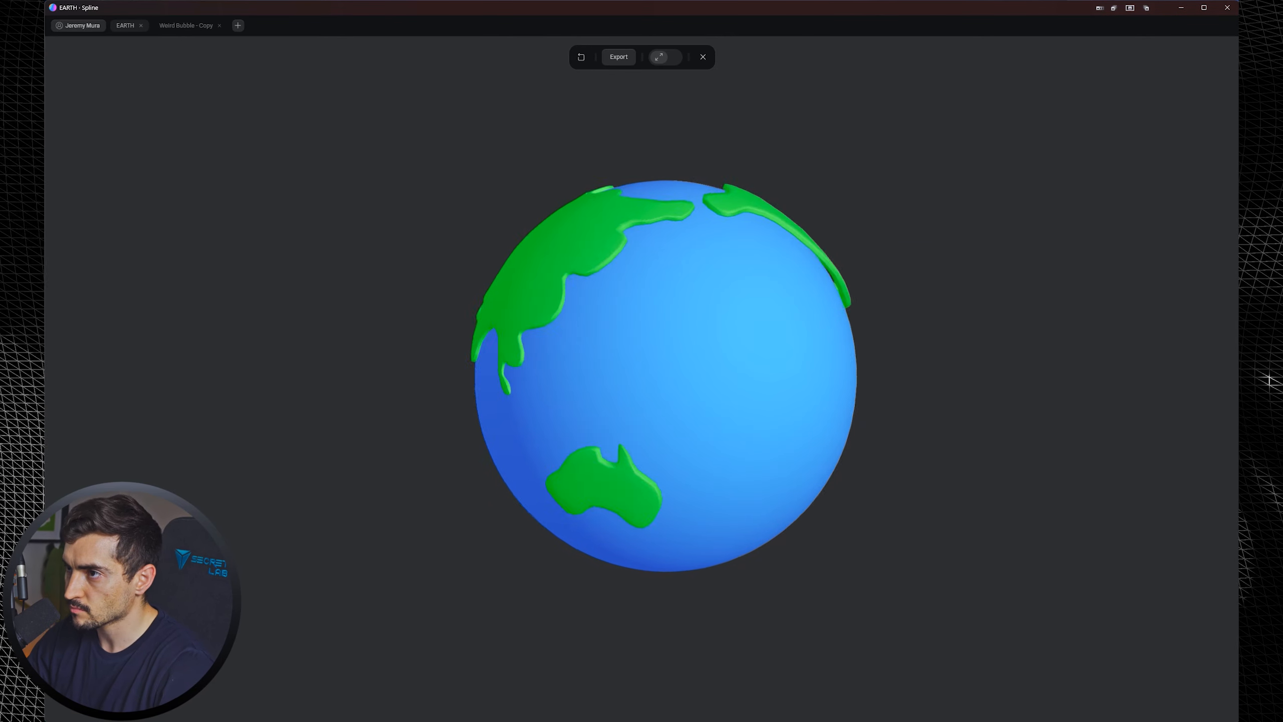
key("Escape")
Find Particle Emitter among the insertable objects, and review the Earth emitter's particle colour, size and emission settings.
left_click(553, 220)
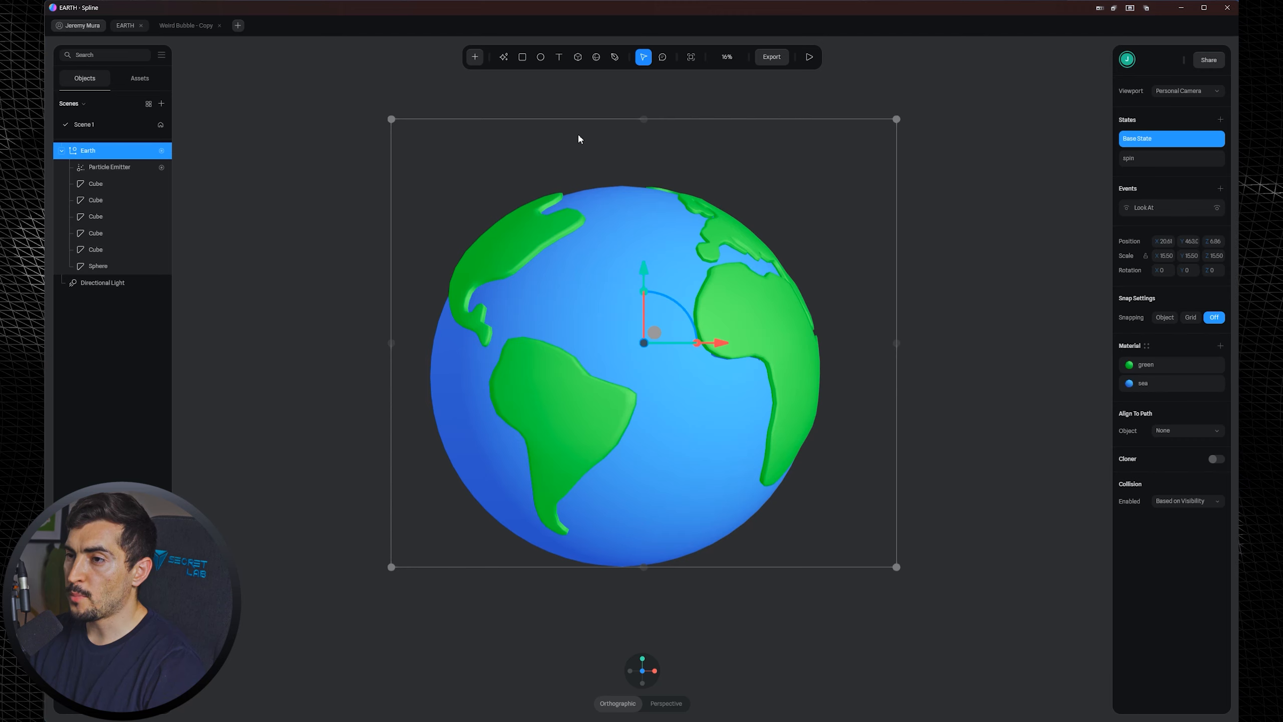
left_click(474, 57)
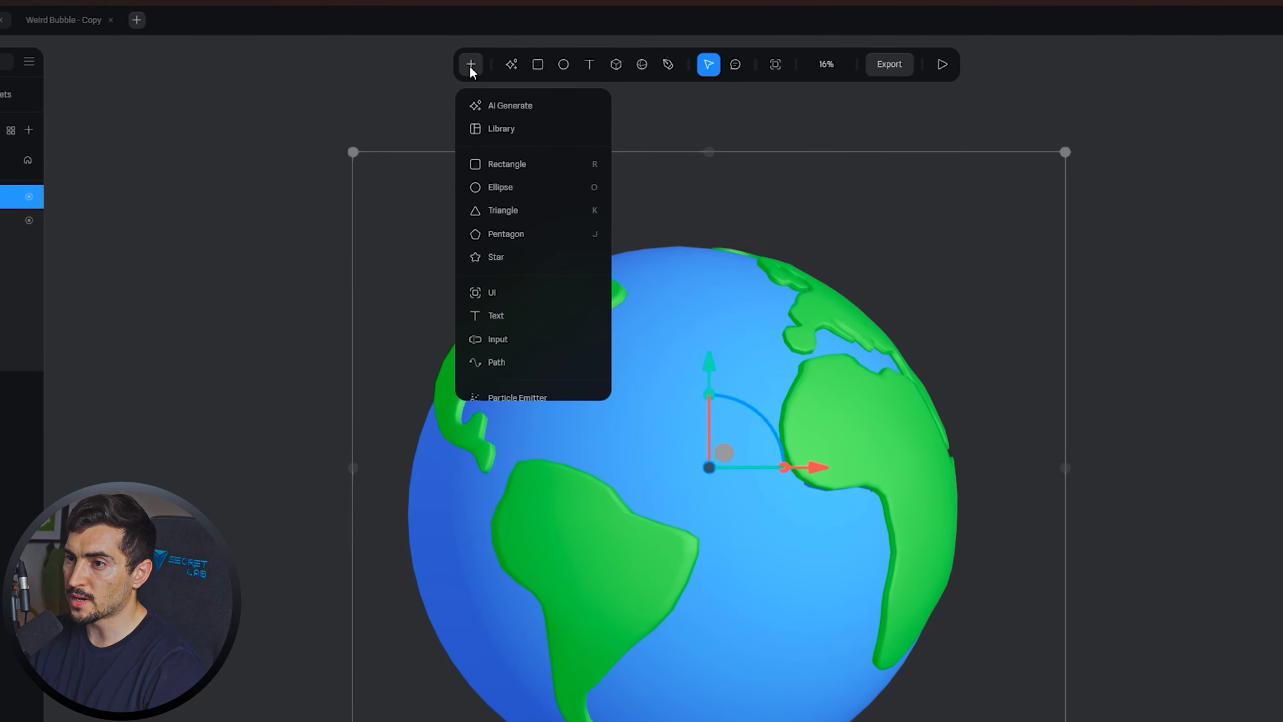
scroll(490, 102, "down", 1)
scroll(496, 152, "down", 2)
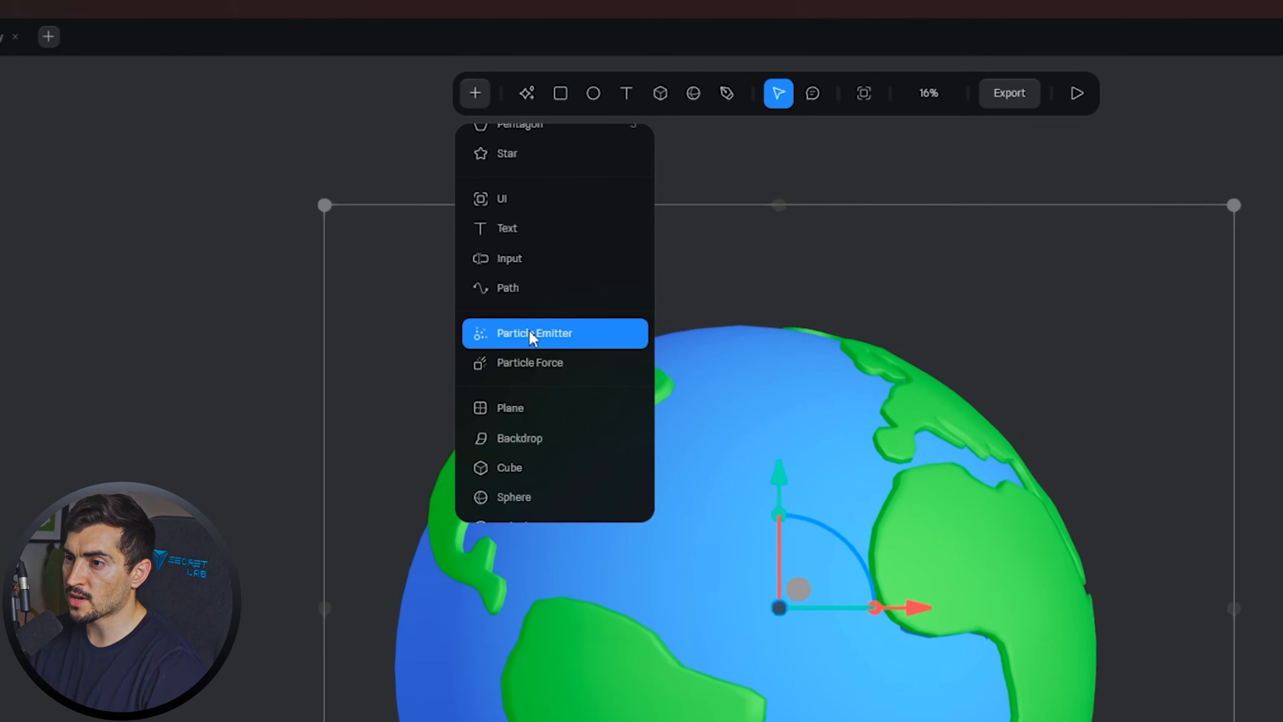
left_click(529, 328)
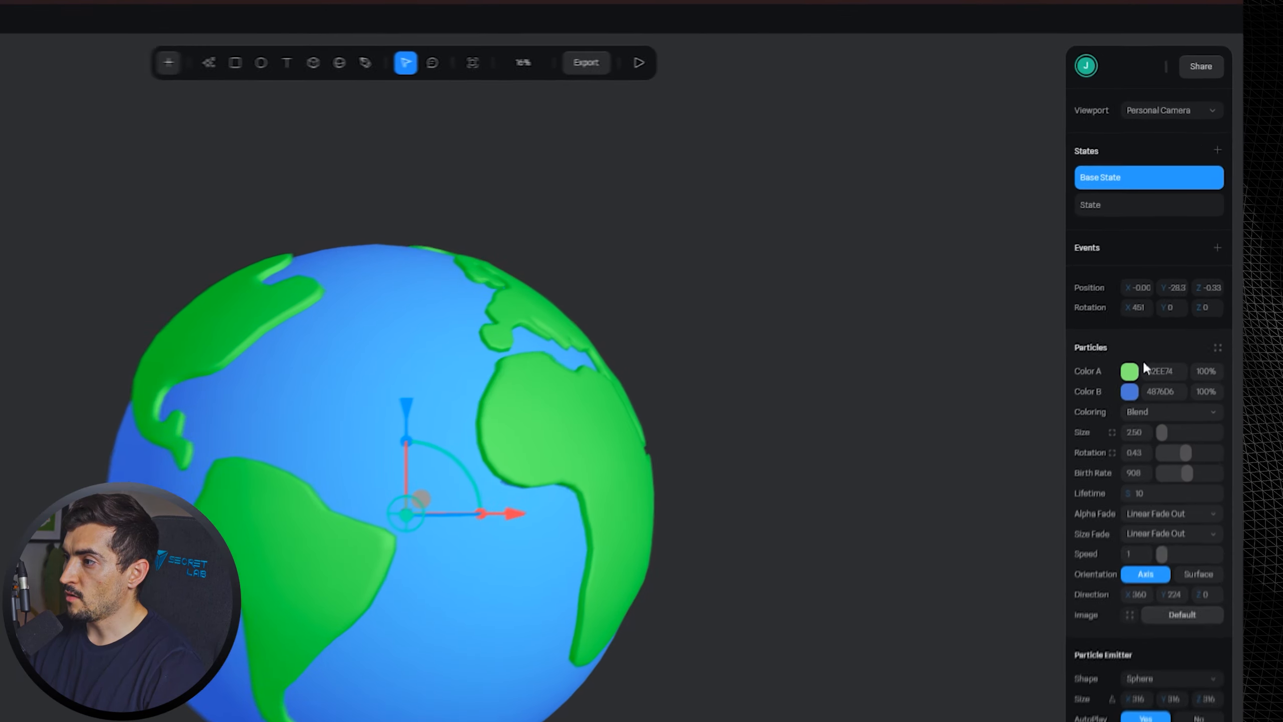
scroll(1133, 355, "down", 3)
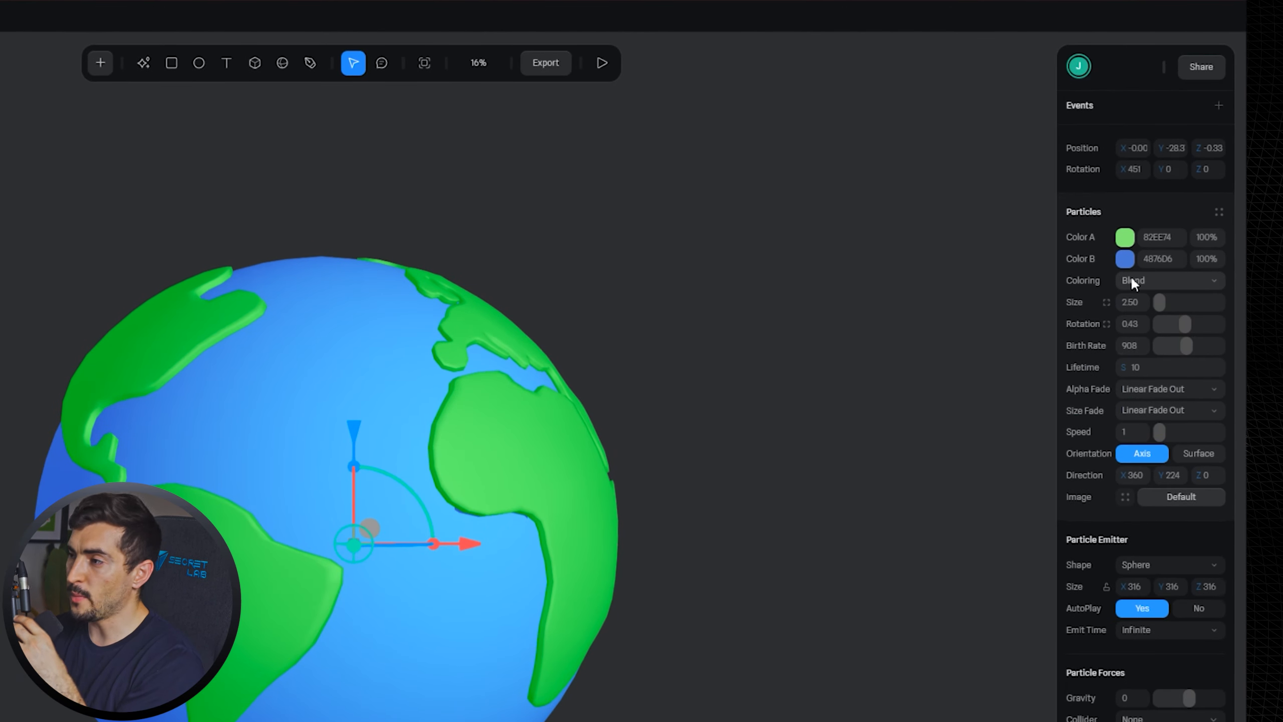
scroll(1145, 290, "up", 2)
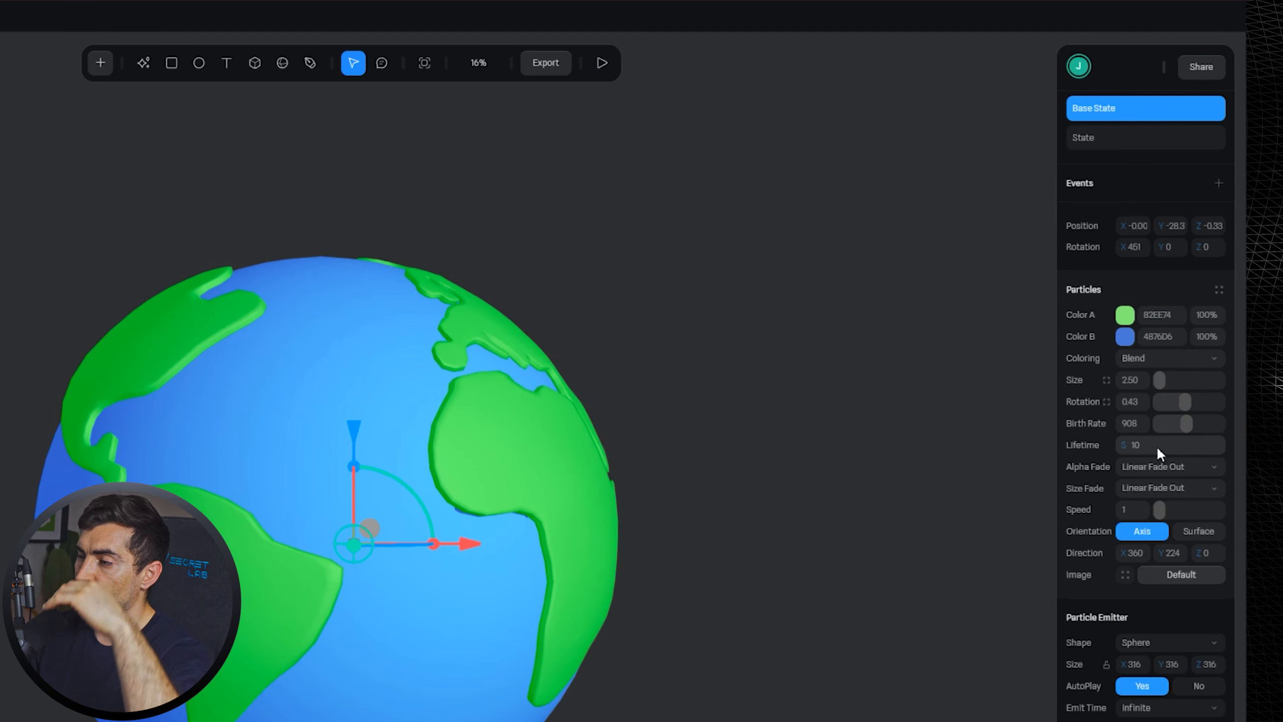
Review the Particle Emitter's shape options, try a different gravity value, and deselect the emitter.
scroll(1159, 444, "down", 3)
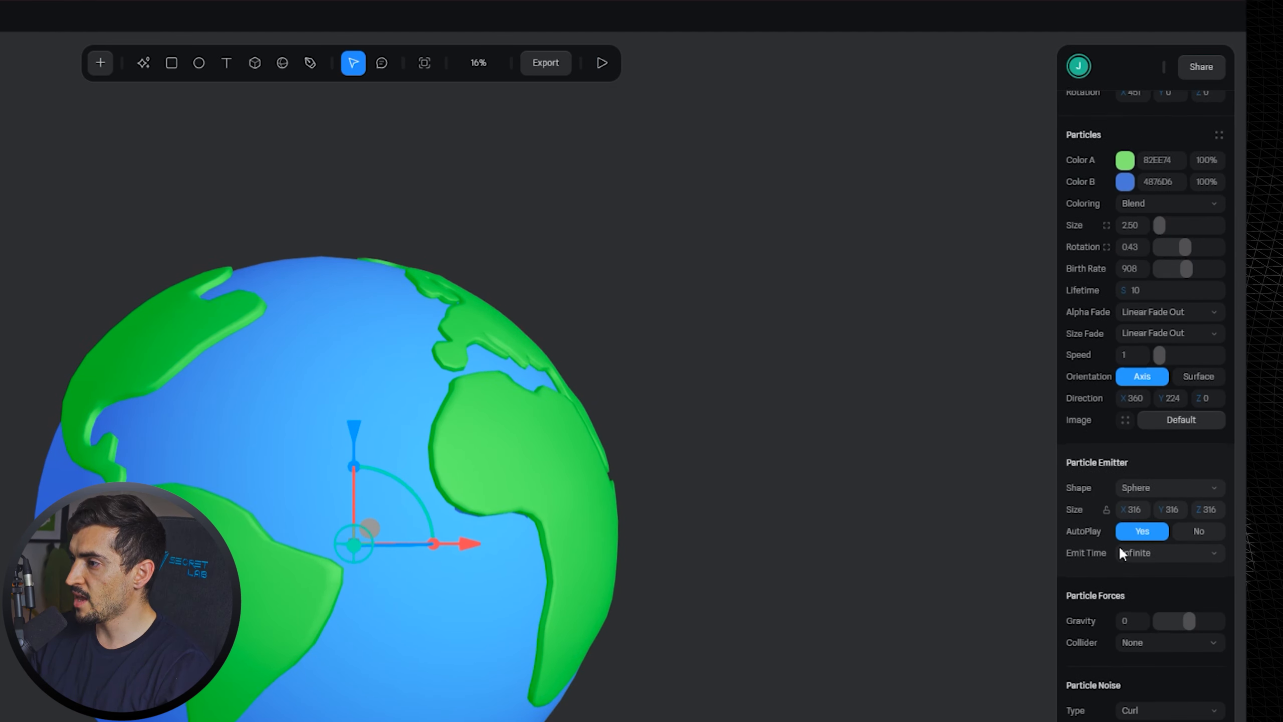
left_click(1144, 488)
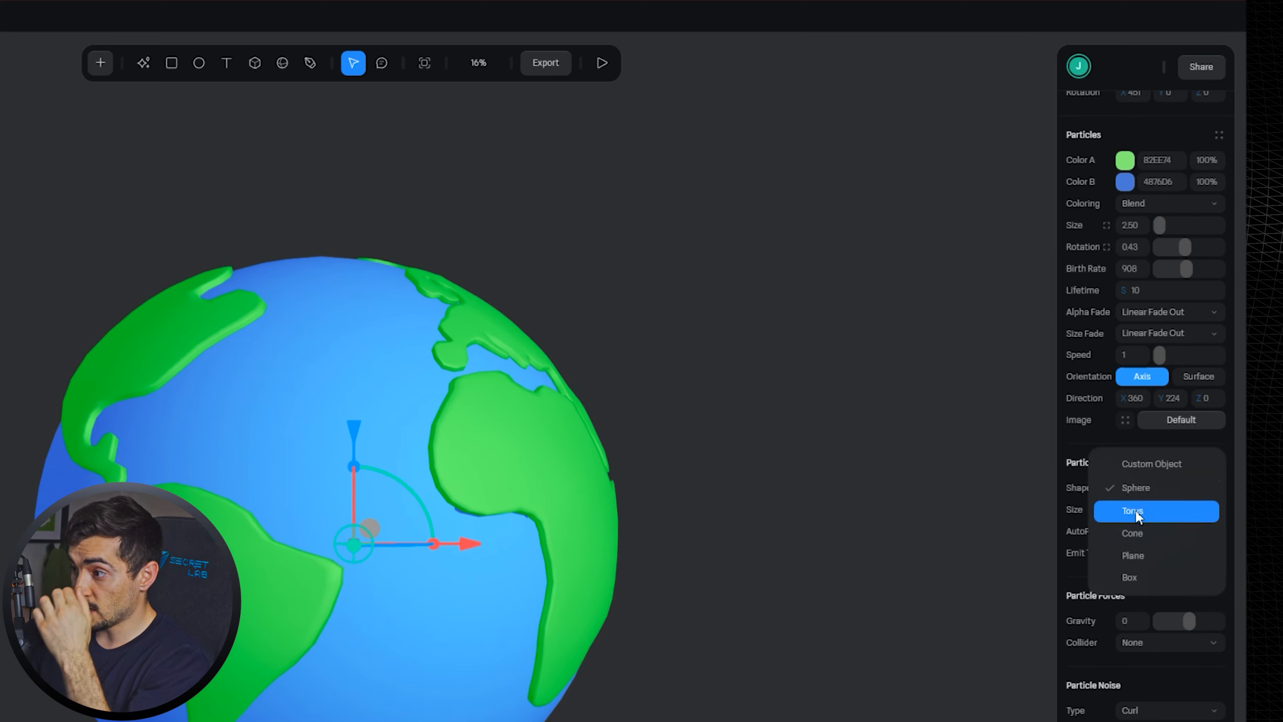
left_click(1078, 457)
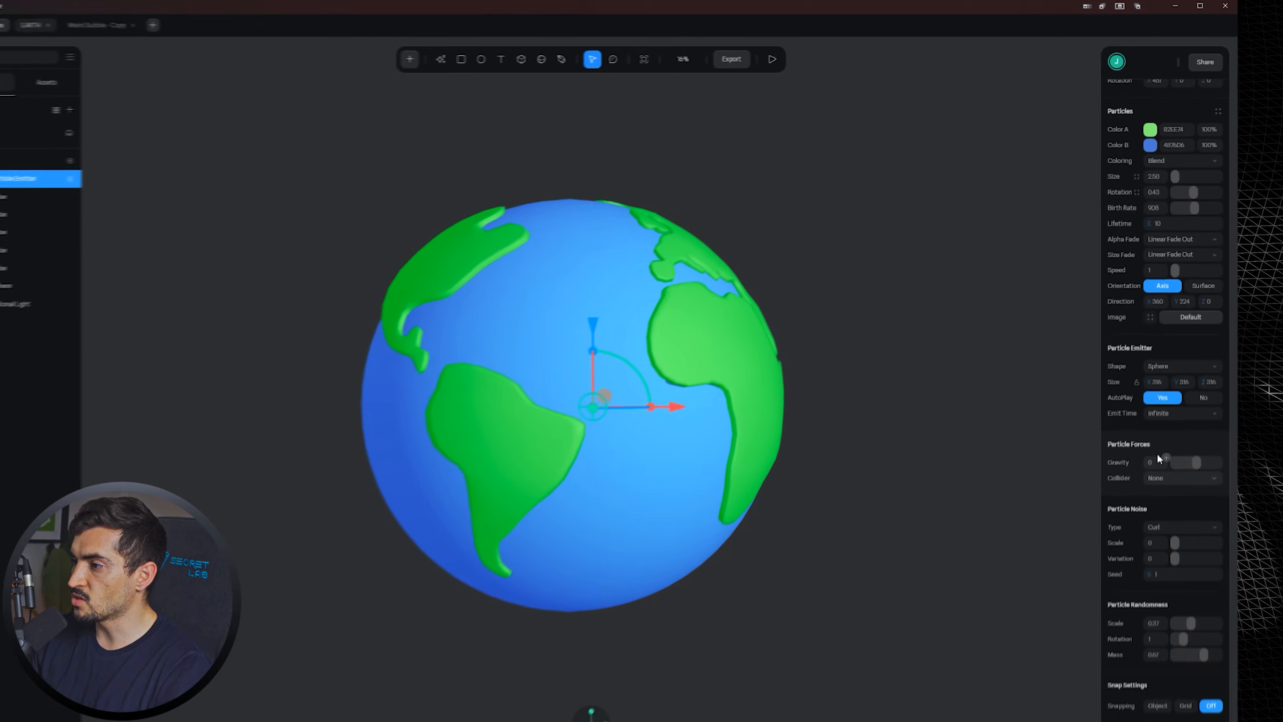
left_click_drag(1196, 462, 1210, 463)
left_click(873, 218)
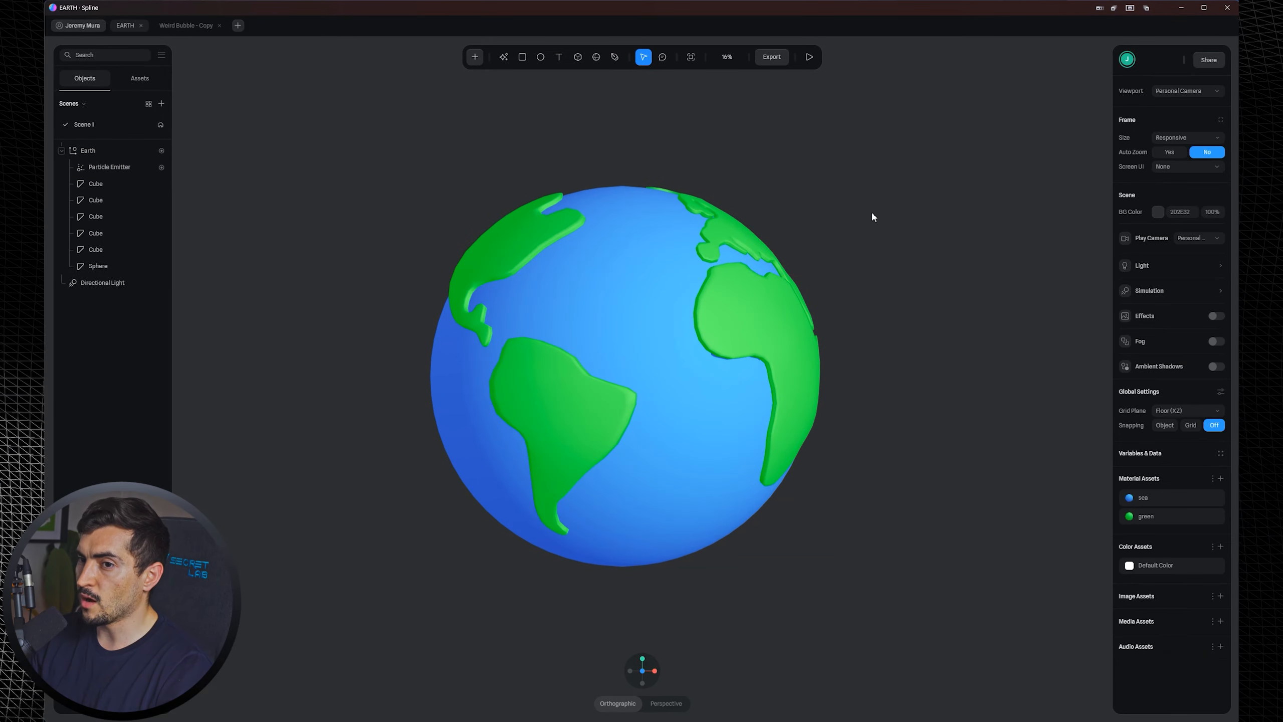
Select the Earth's Particle Emitter, play the scene to check the effect, and return to editing.
left_click(153, 169)
left_click(809, 57)
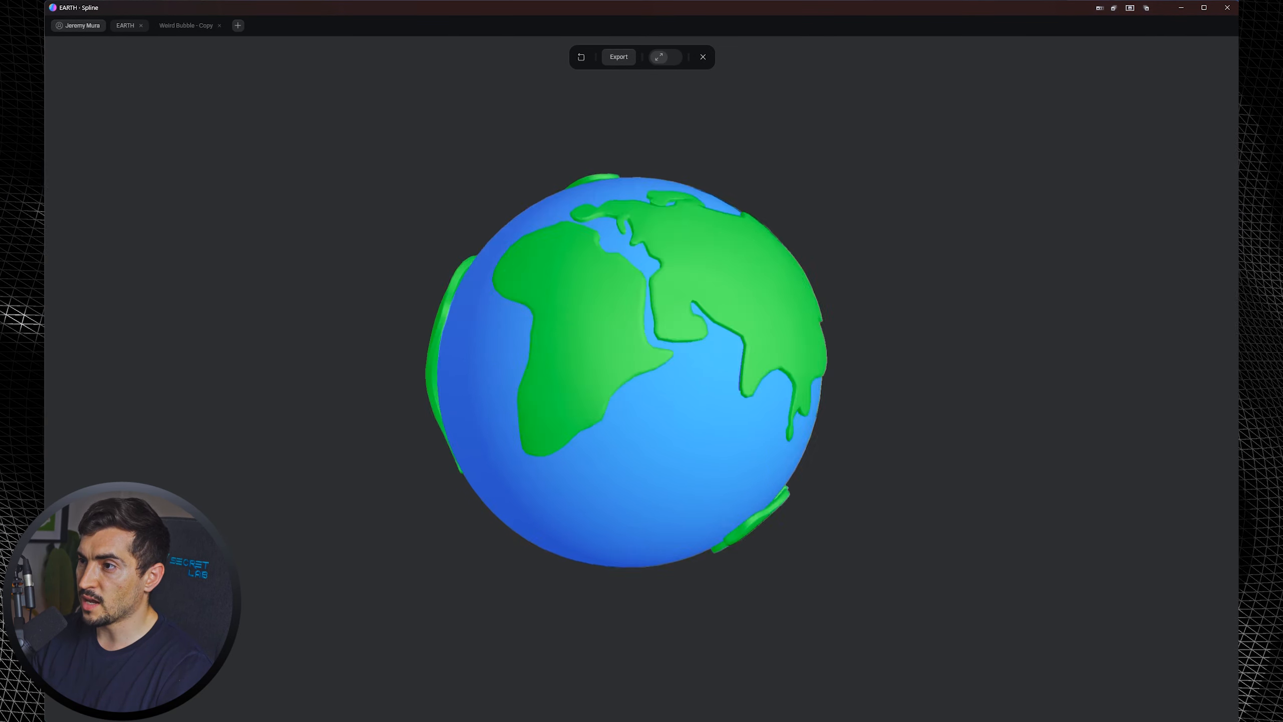
left_click(703, 57)
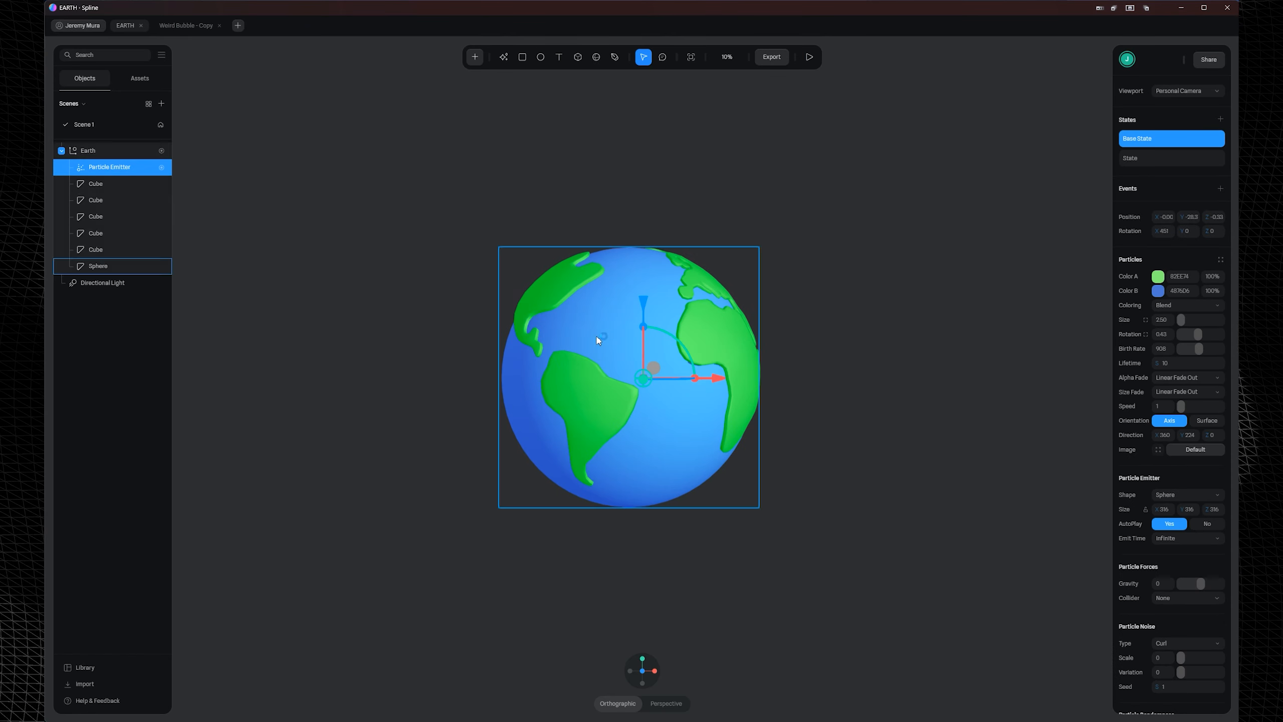
left_click(604, 274)
left_click_drag(604, 273, 755, 263)
key("ctrl+z")
left_click(107, 167)
left_click(435, 475)
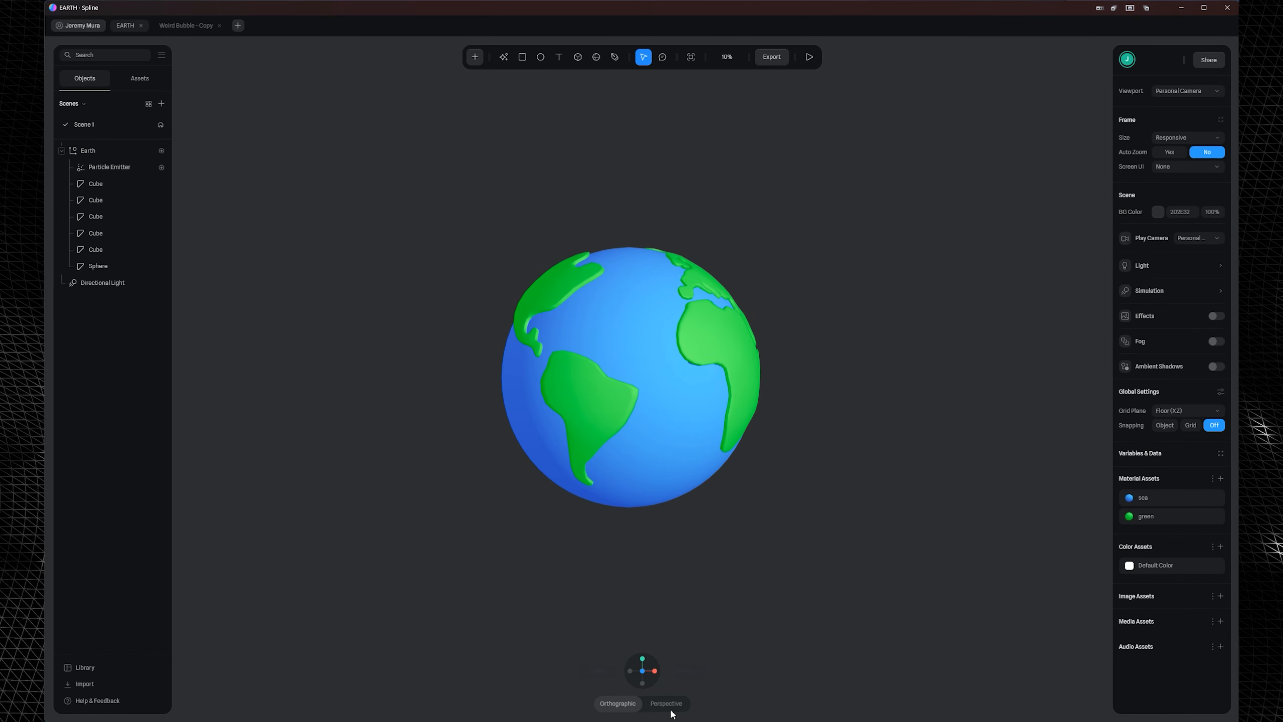
Compare the perspective view with the orthographic one, and play the scene in orthographic view.
left_click(667, 703)
left_click(619, 703)
left_click(809, 57)
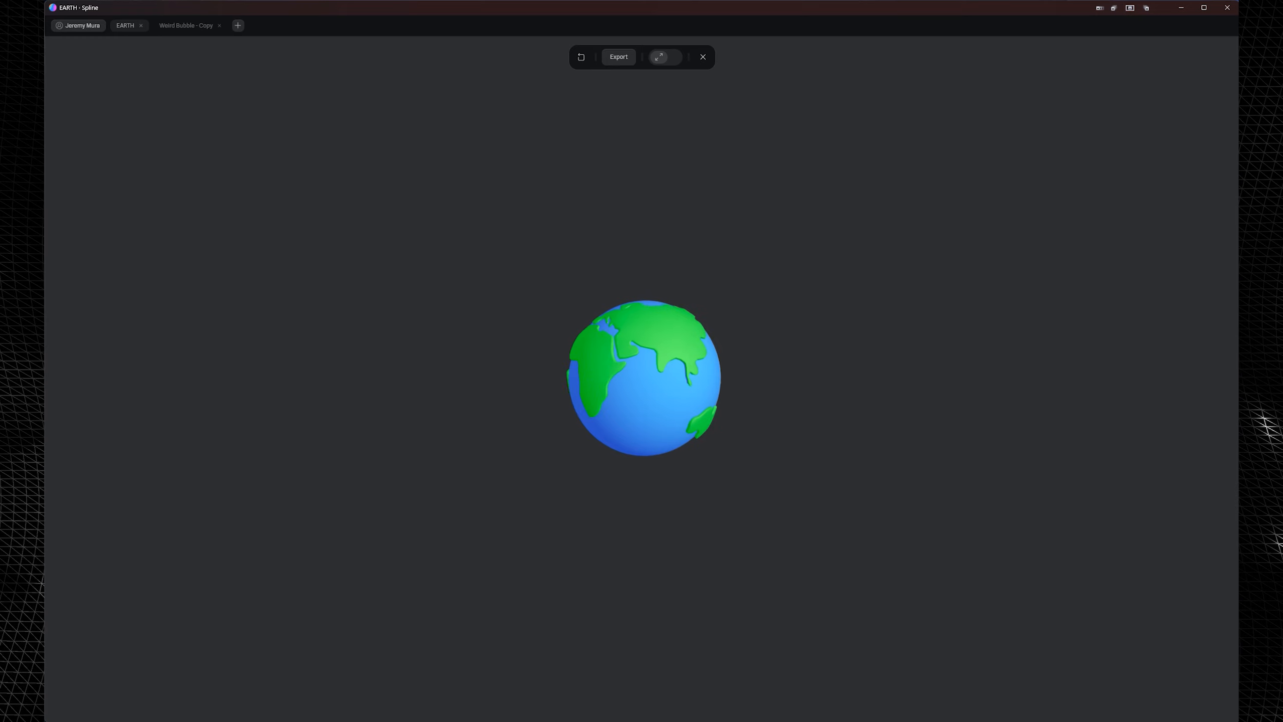
left_click(703, 56)
Delete the Particle Emitter from the Earth group and view the globe without it.
left_click(123, 166)
key("Delete")
left_click(548, 235)
scroll(547, 236, "up", 5)
Insert a new Particle Emitter, play the scene to test it, and return to editing.
left_click(475, 56)
scroll(506, 213, "down", 3)
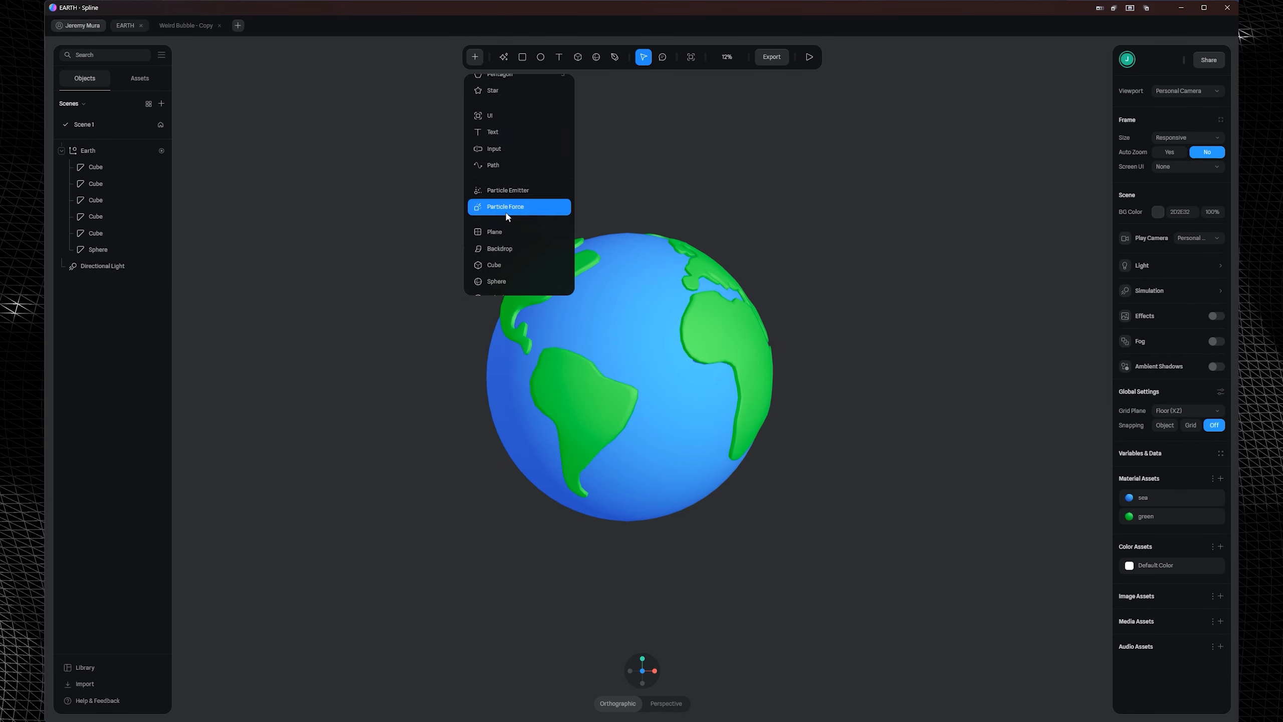
left_click(508, 191)
left_click(810, 56)
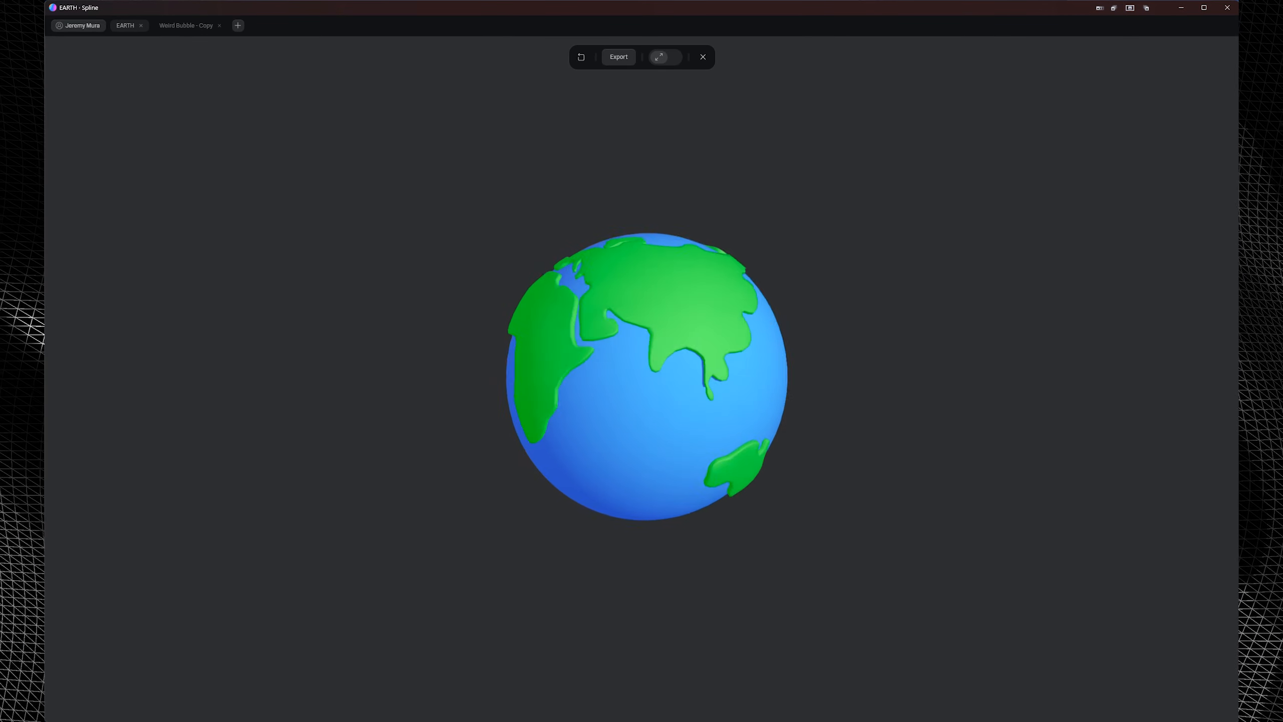
left_click(700, 55)
Select the Earth group's Particle Emitter and examine the particles around the globe's edge.
left_click(135, 199)
left_click(116, 167)
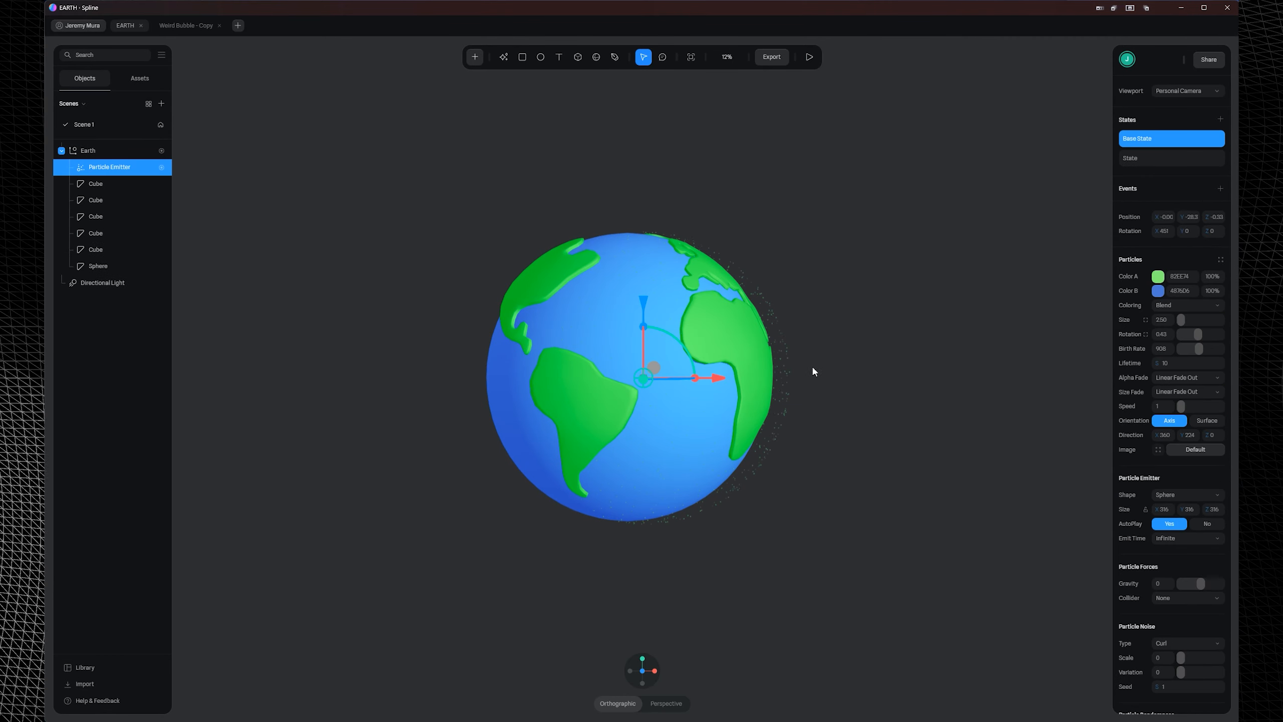
scroll(838, 258, "up", 3)
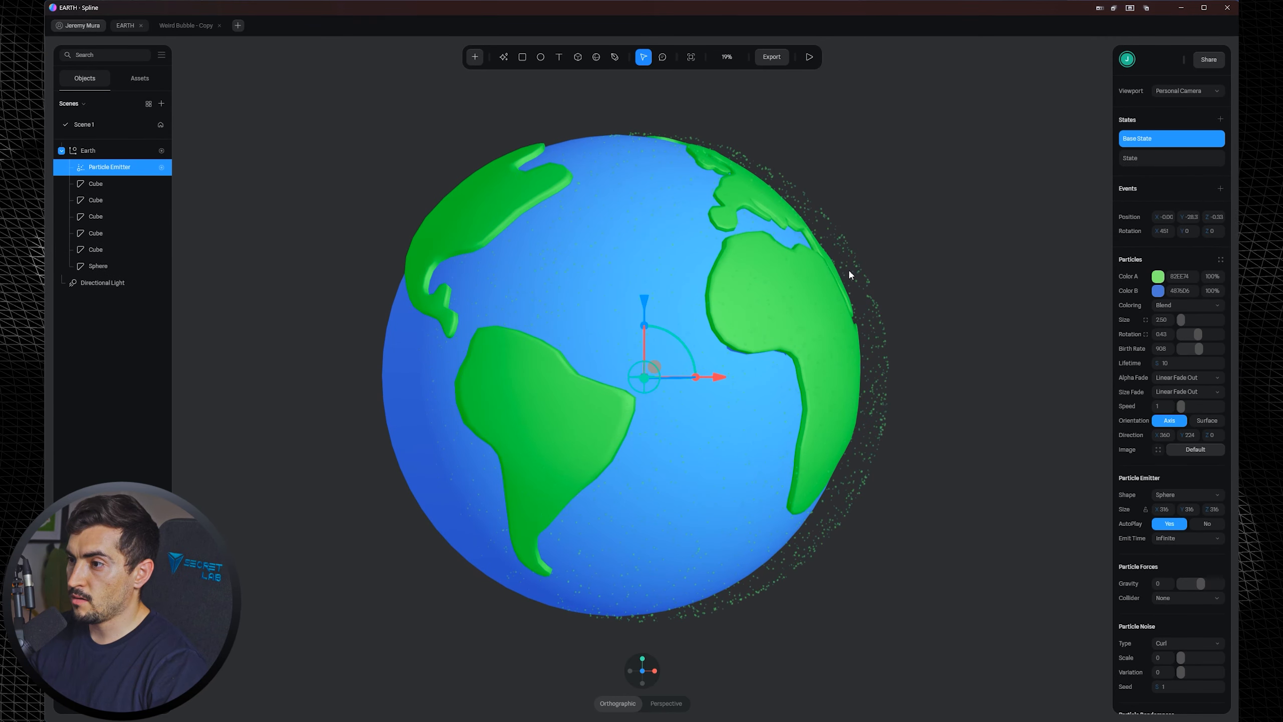
left_click(852, 284)
left_click(119, 167)
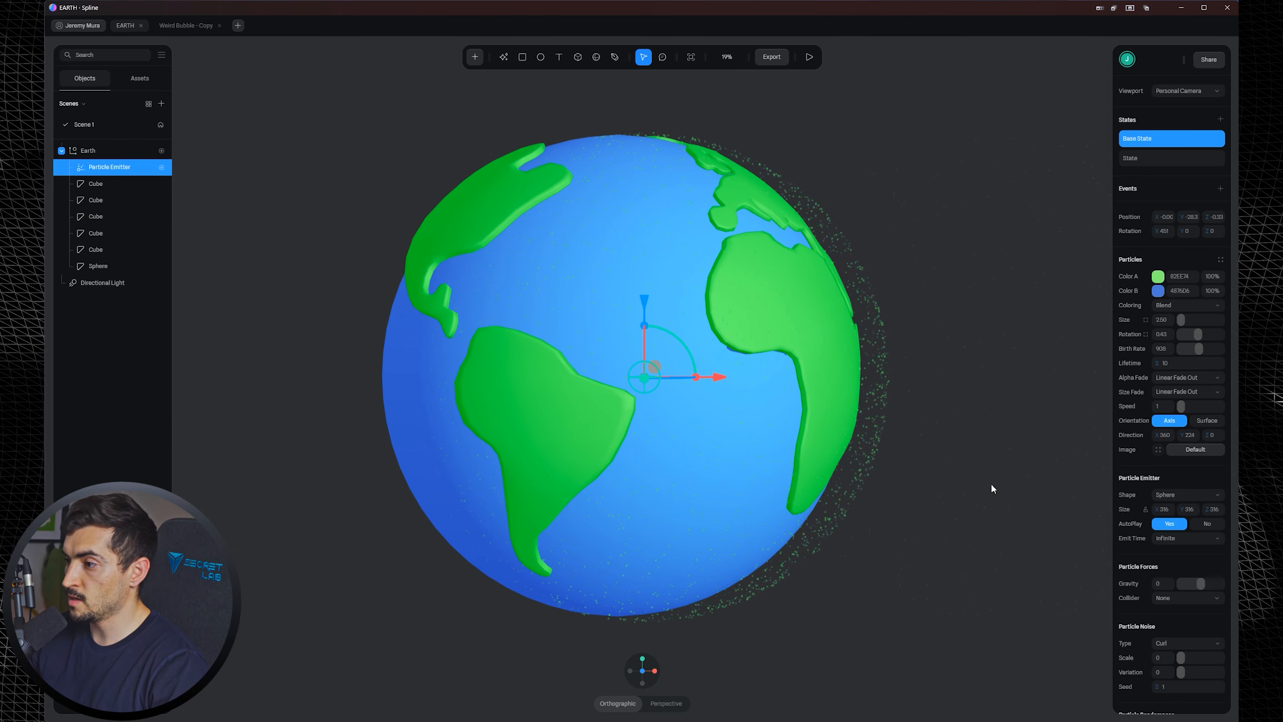
Try particle sizes of 1 and 89 and a rotation of 0.89 on the Earth's emitter.
mouse_move(1176, 326)
left_mouse_down()
mouse_move(1196, 325)
mouse_move(1178, 324)
left_mouse_up()
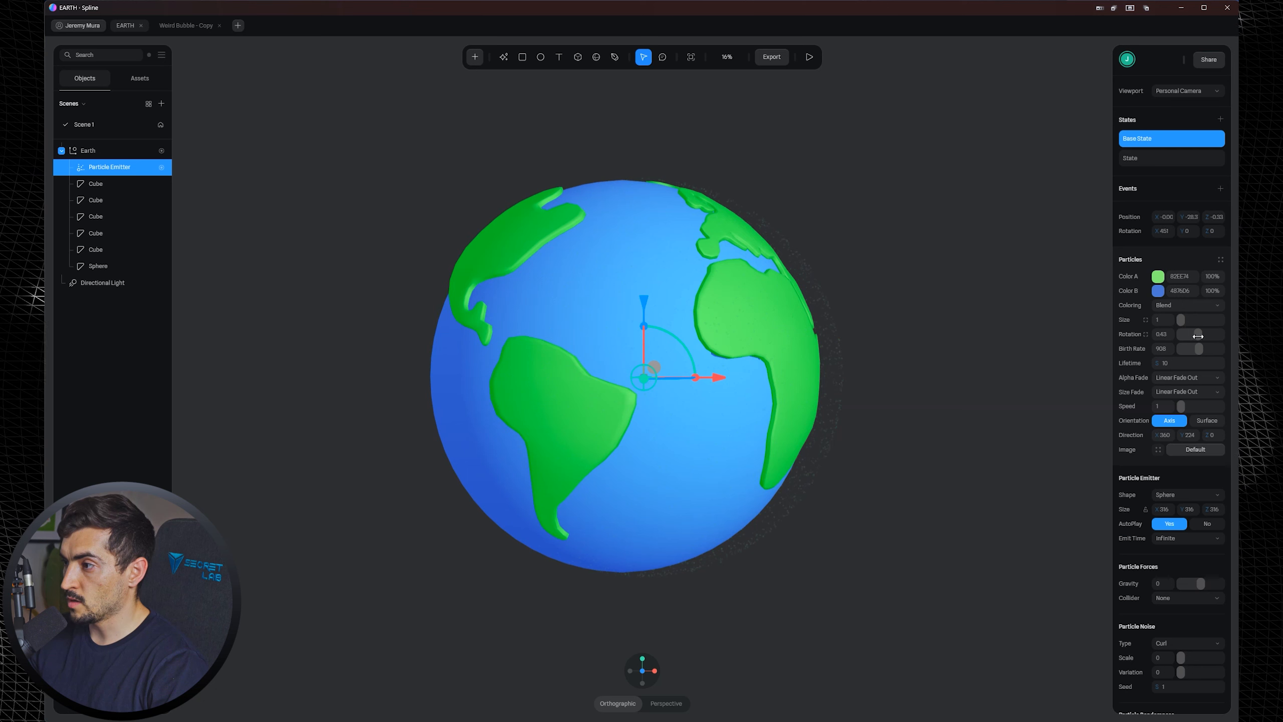
left_click_drag(1222, 335, 1219, 335)
left_click_drag(1182, 320, 1195, 320)
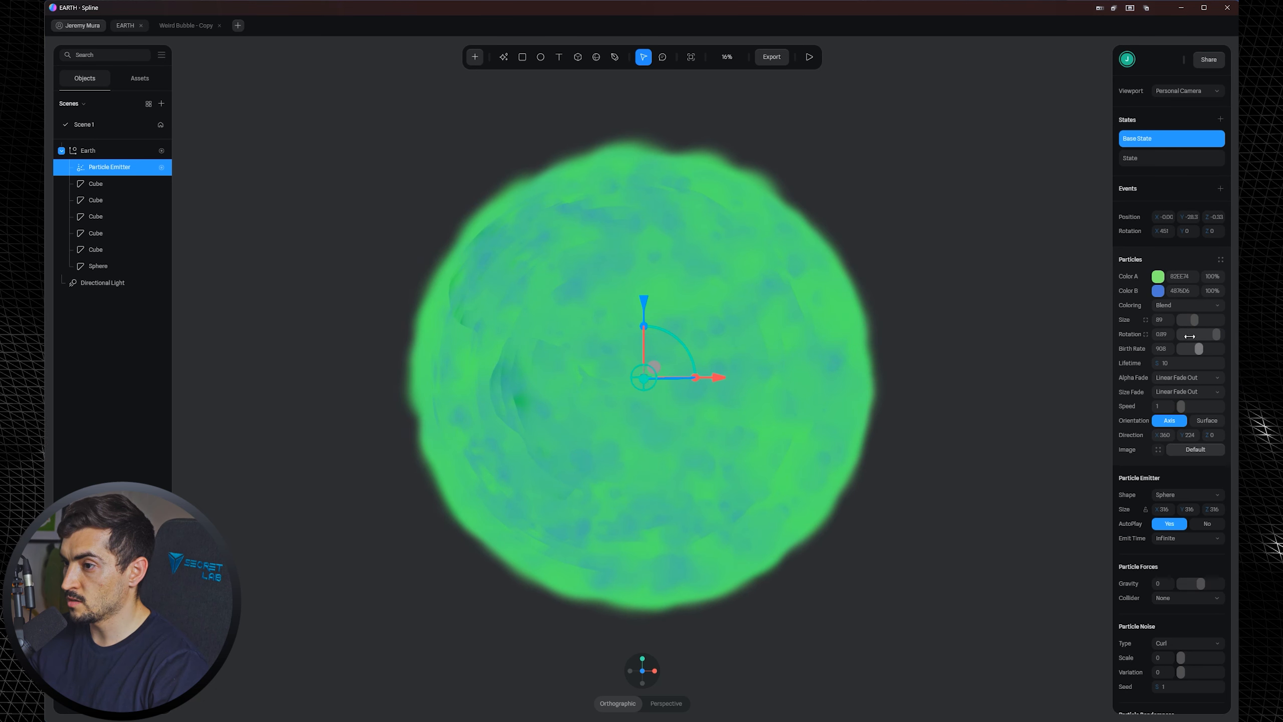
left_click_drag(1193, 322, 1183, 326)
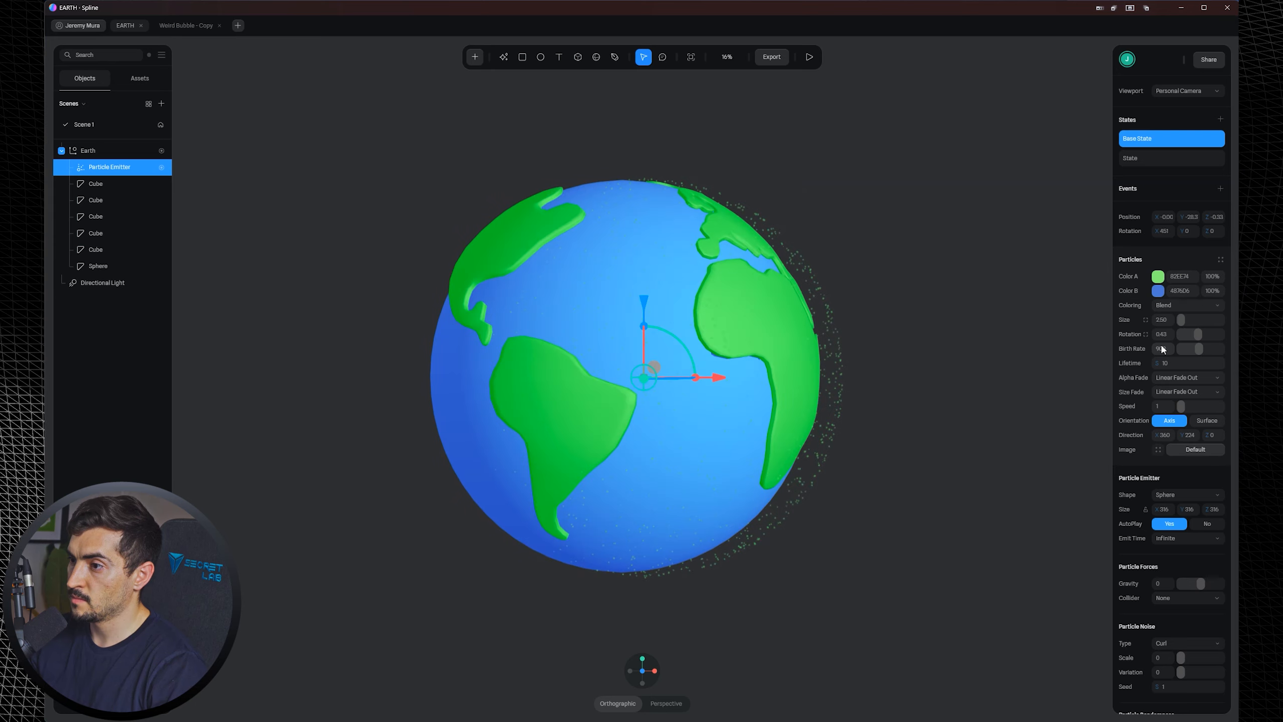
key("Escape")
Try a particle size of 1 and several gravity values on the Earth's Particle Emitter.
left_click(121, 168)
left_click_drag(1181, 319, 1183, 319)
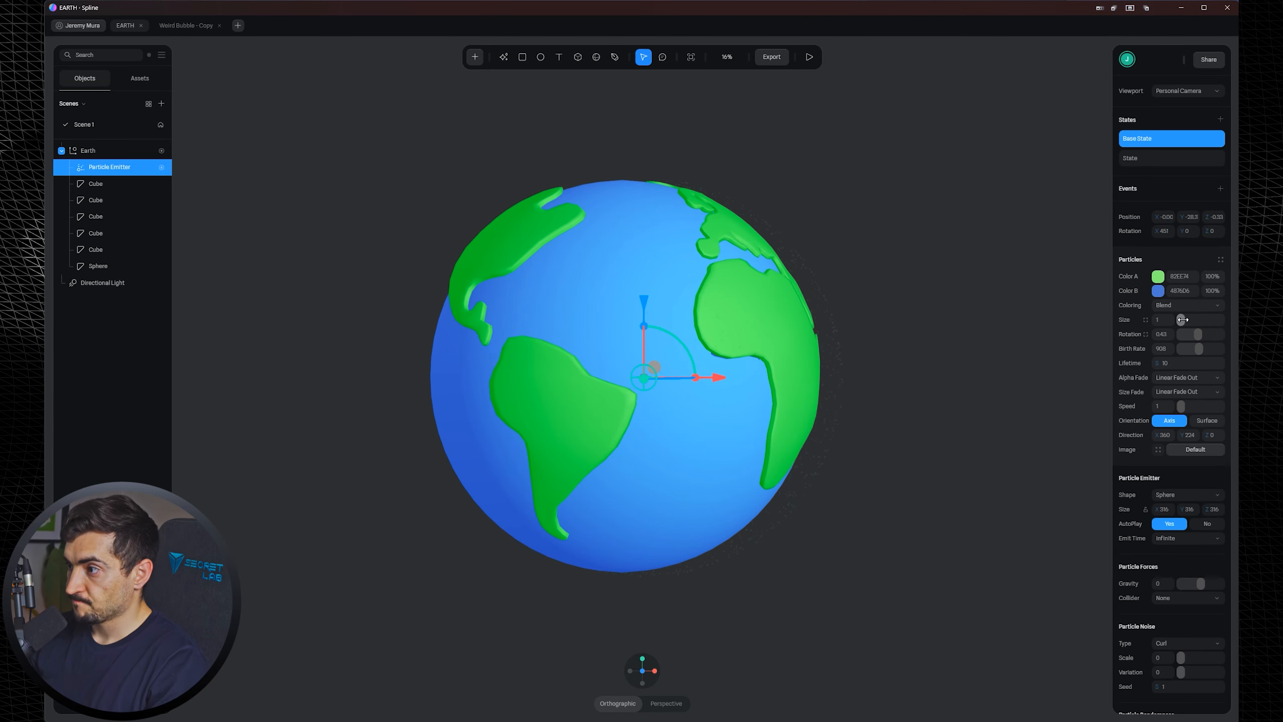
scroll(799, 266, "up", 1)
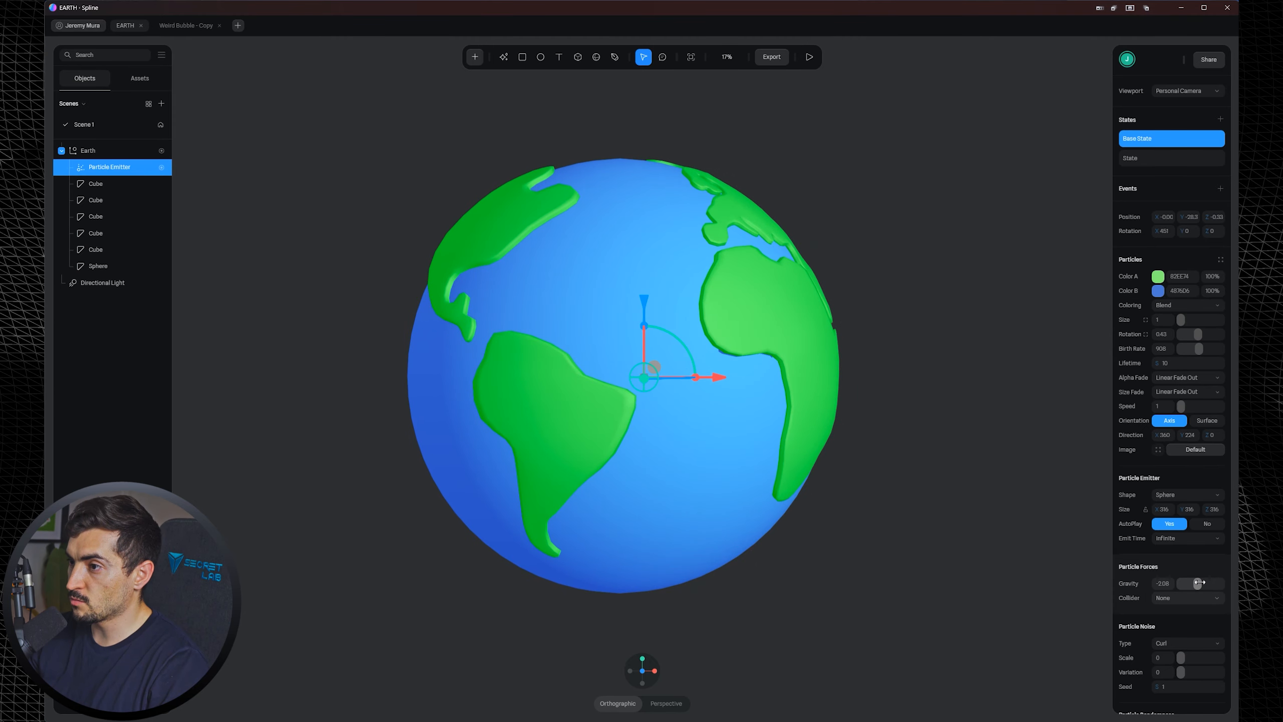
left_click_drag(1181, 320, 1188, 320)
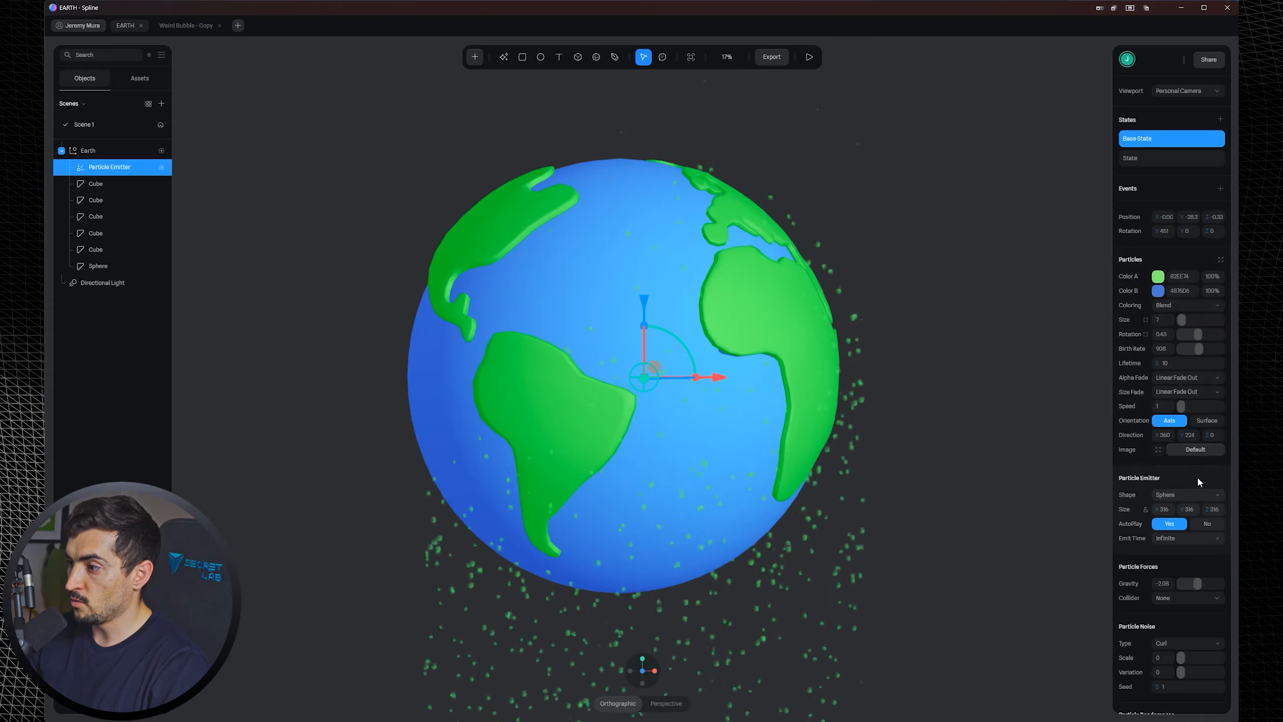
mouse_move(1193, 587)
left_mouse_down()
mouse_move(1205, 586)
mouse_move(1194, 587)
left_mouse_up()
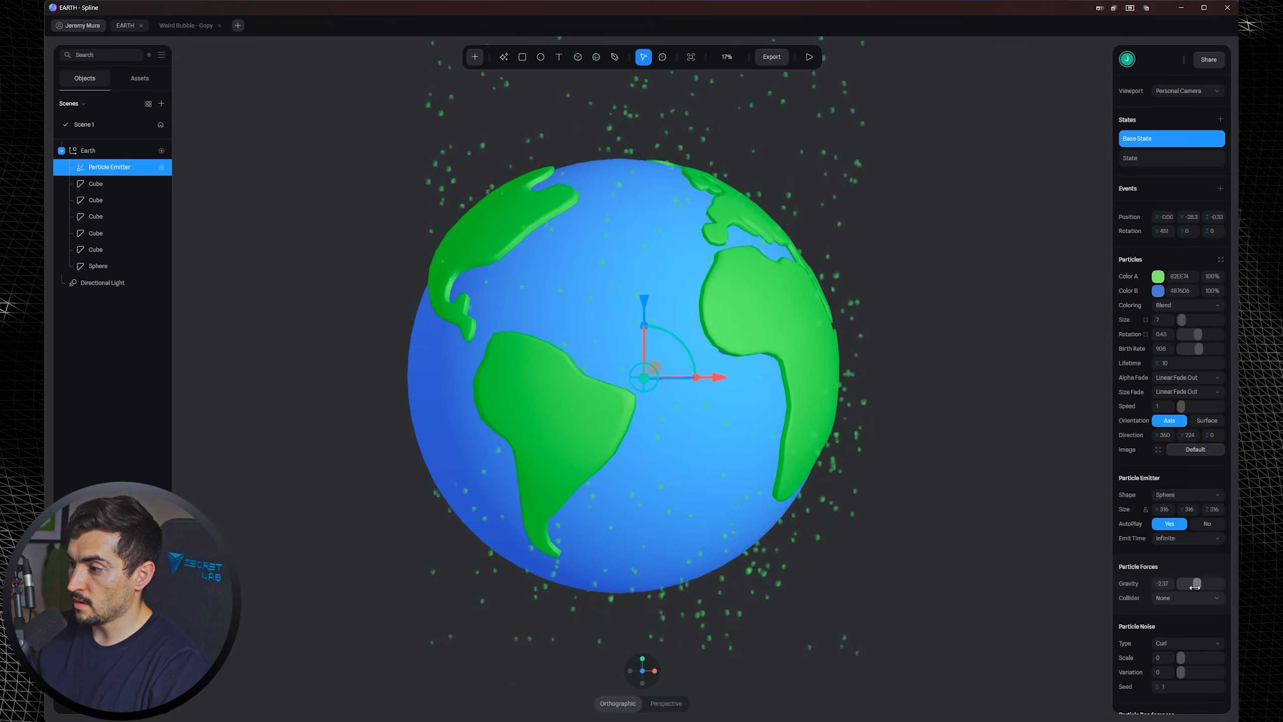
Set the emitter's gravity to 0 and its particle size to 2.
left_click(1161, 587)
type("0")
key("Return")
left_click(1163, 322)
type("2")
key("Return")
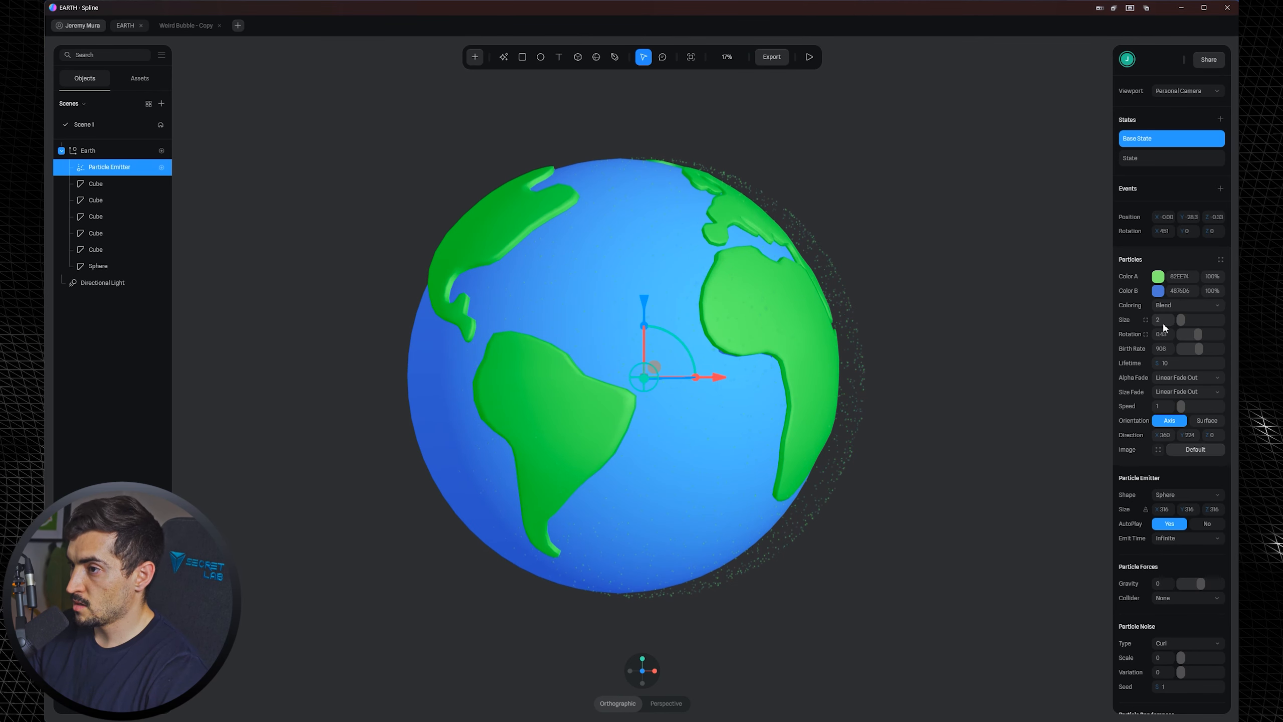
Open the Earth scene's export options, and switch to the Framer project.
scroll(722, 180, "down", 3)
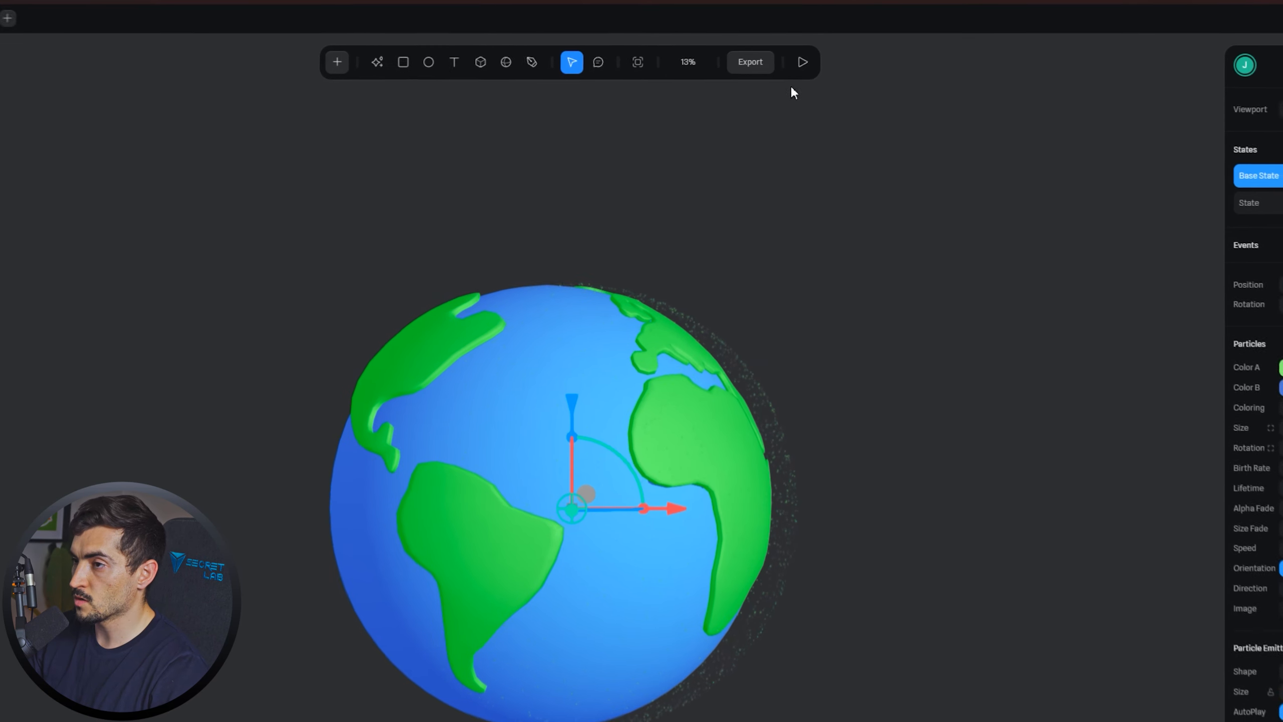
left_click(757, 64)
left_click(683, 197)
key("alt+Tab")
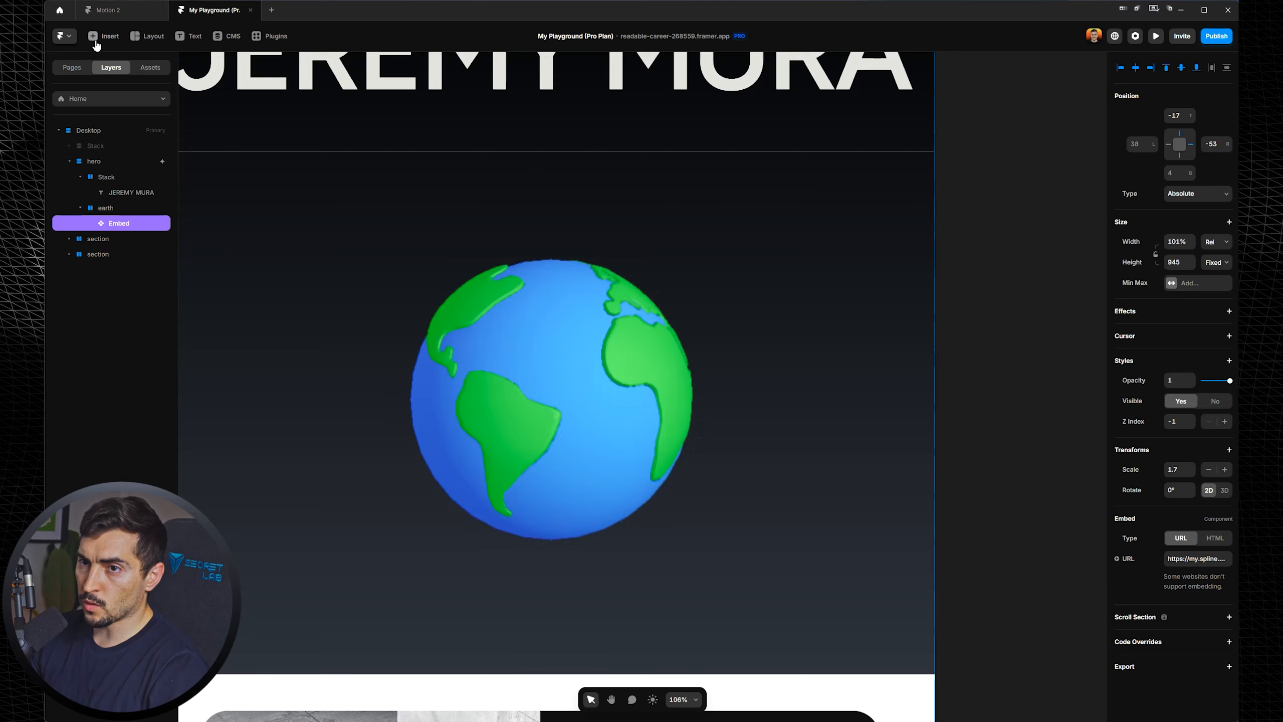
Insert an Embed element on the empty canvas beside the Desktop page.
left_click(97, 37)
left_click(96, 71)
type("em")
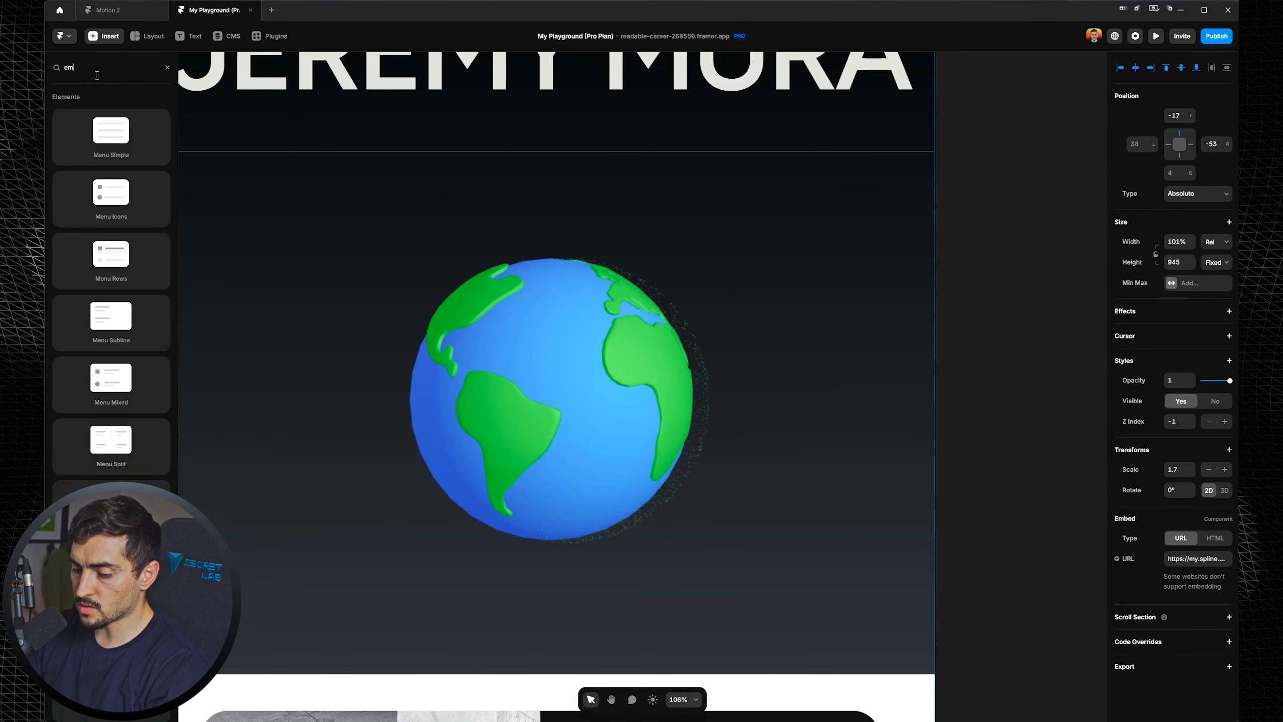
type("be")
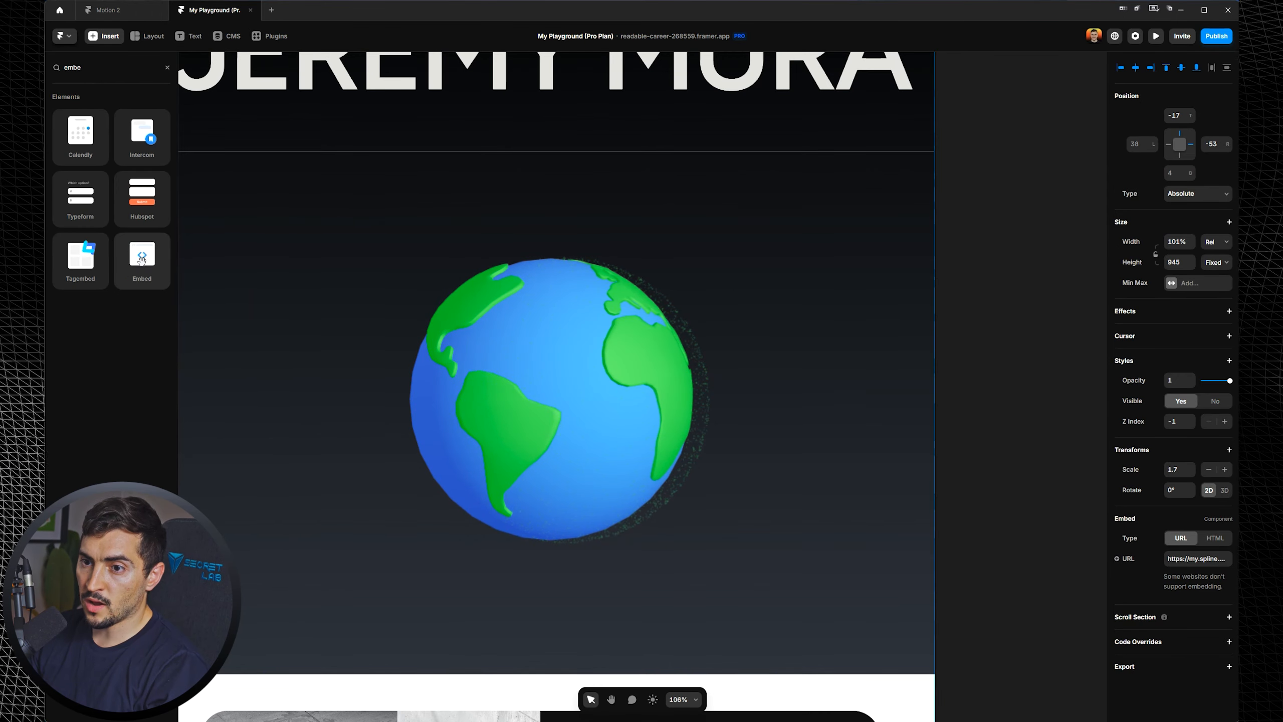
left_click(141, 276)
left_click(959, 305)
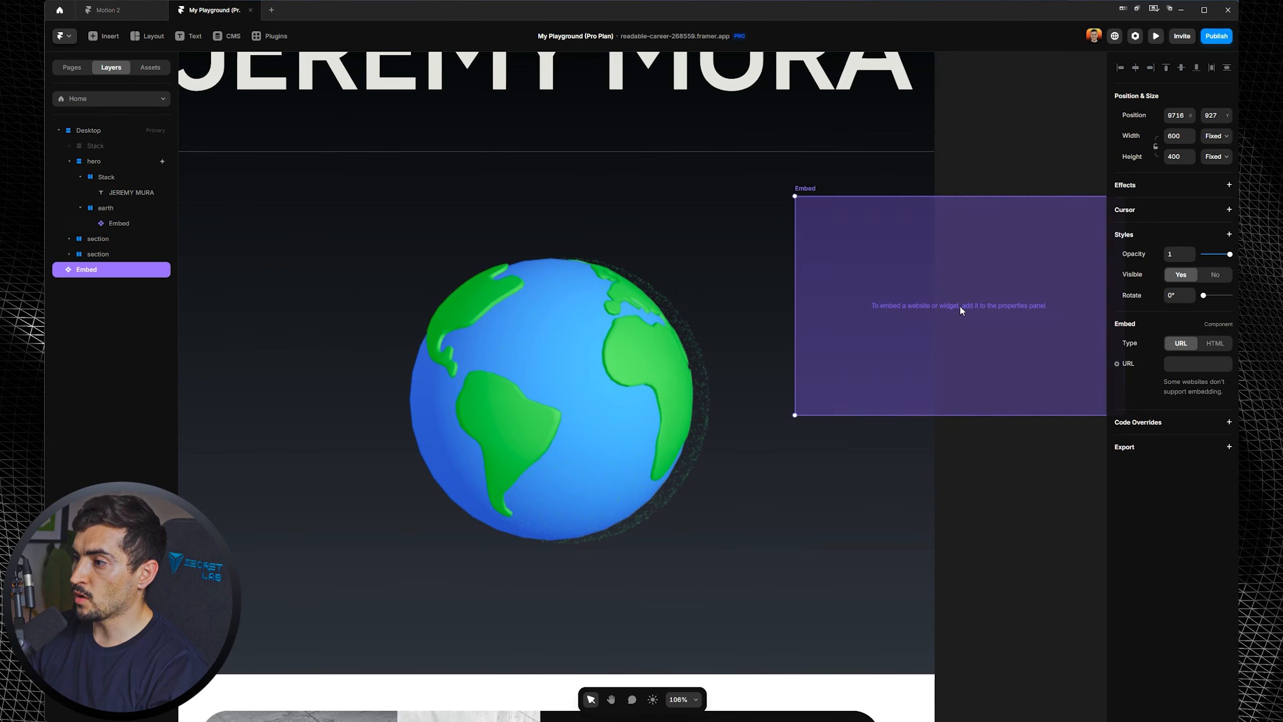
scroll(963, 294, "down", 2)
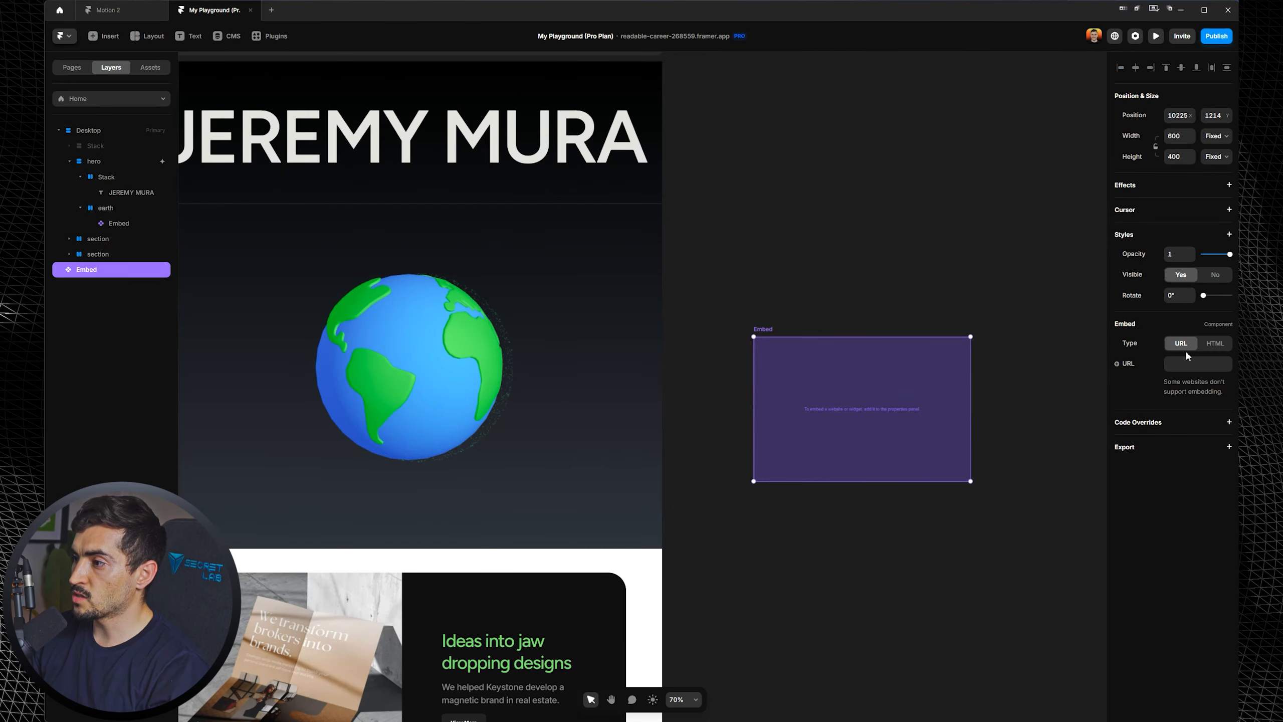
Set the new Embed's URL to the Earth scene's public link from Spline's export, and examine the embedded globe.
left_click(1199, 365)
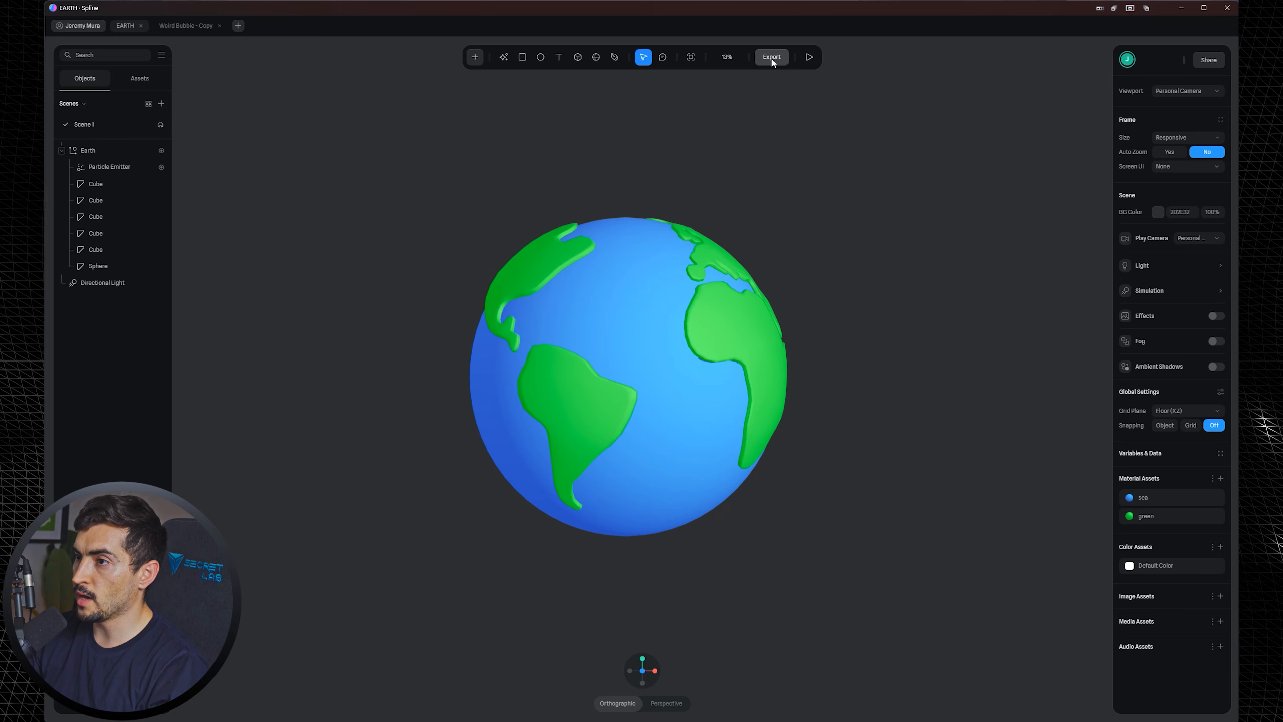
left_click(772, 57)
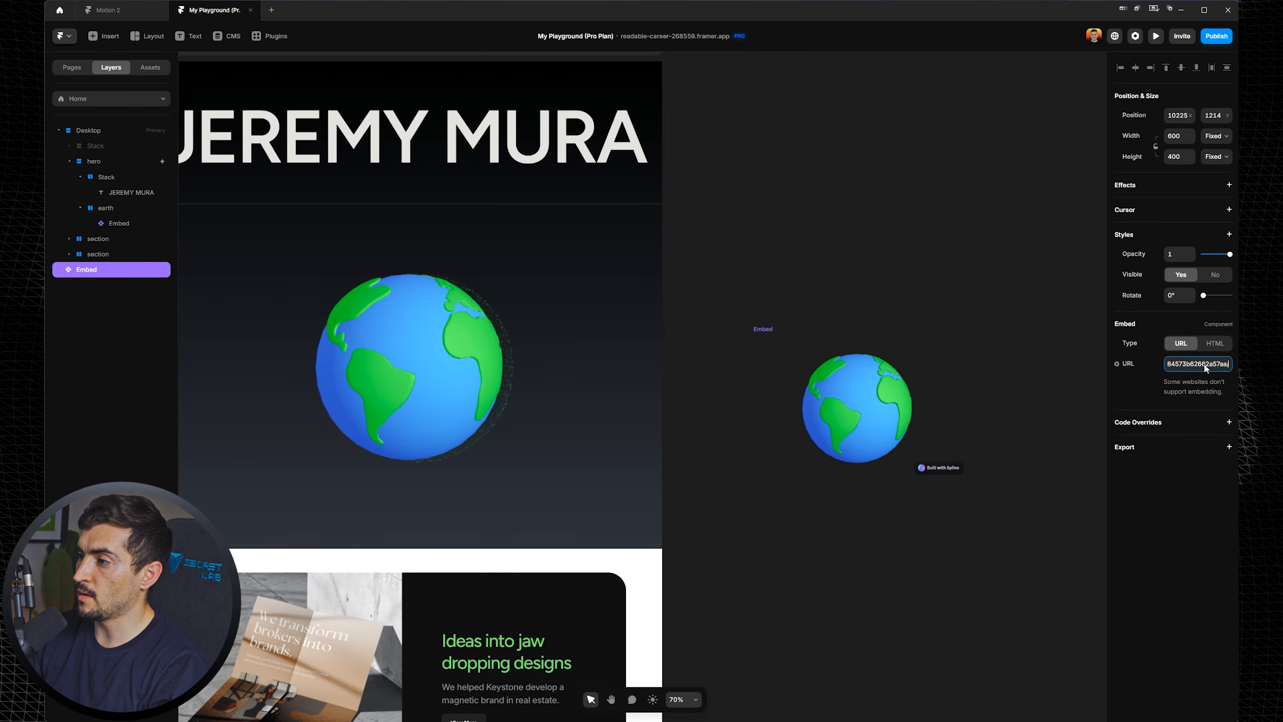
scroll(935, 407, "up", 5)
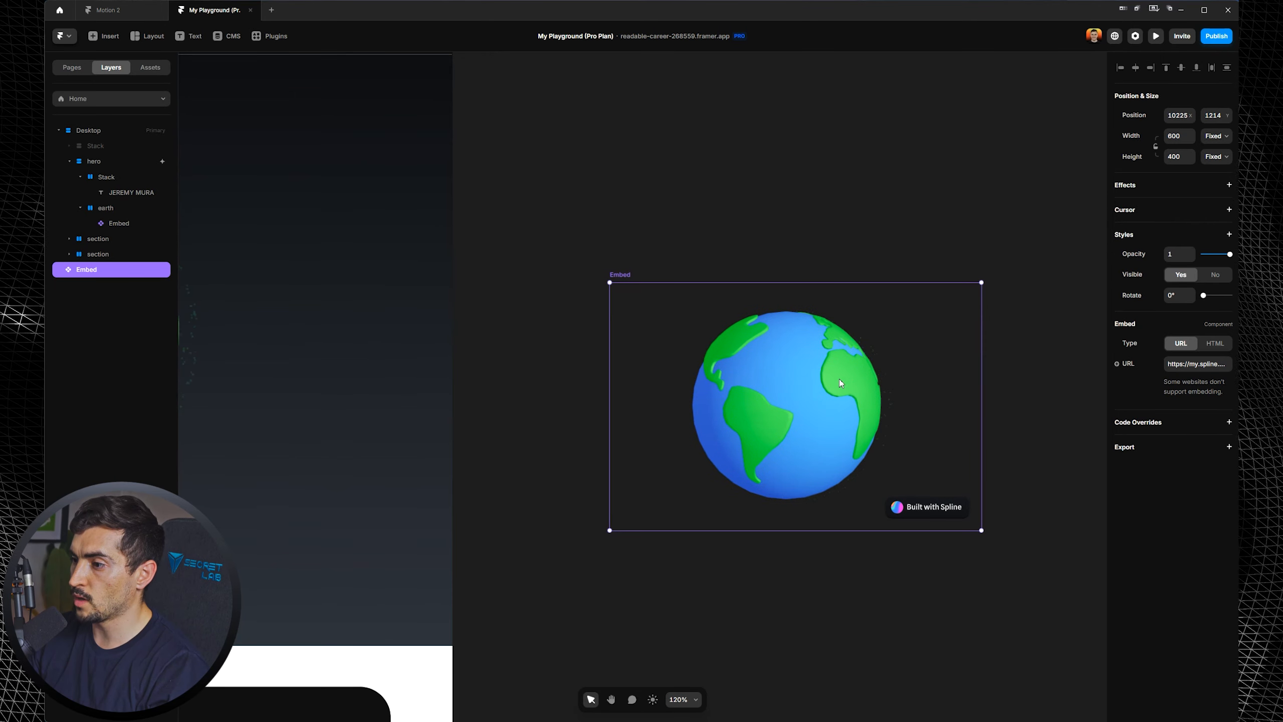
scroll(841, 400, "down", 5)
scroll(944, 519, "up", 5)
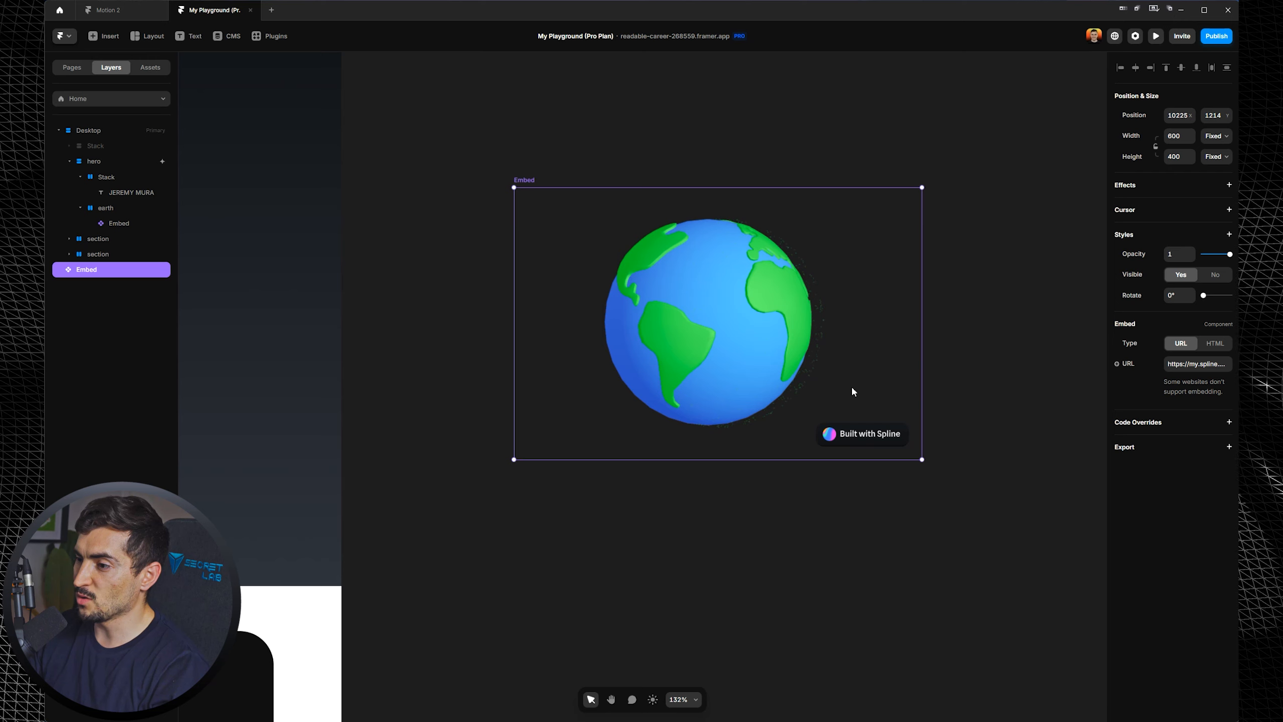
Delete the standalone Embed, and select the existing Embed inside the hero's earth layer.
key("Delete")
scroll(935, 386, "down", 3)
left_click_drag(807, 377, 1157, 376)
left_click(640, 268)
scroll(639, 272, "down", 4)
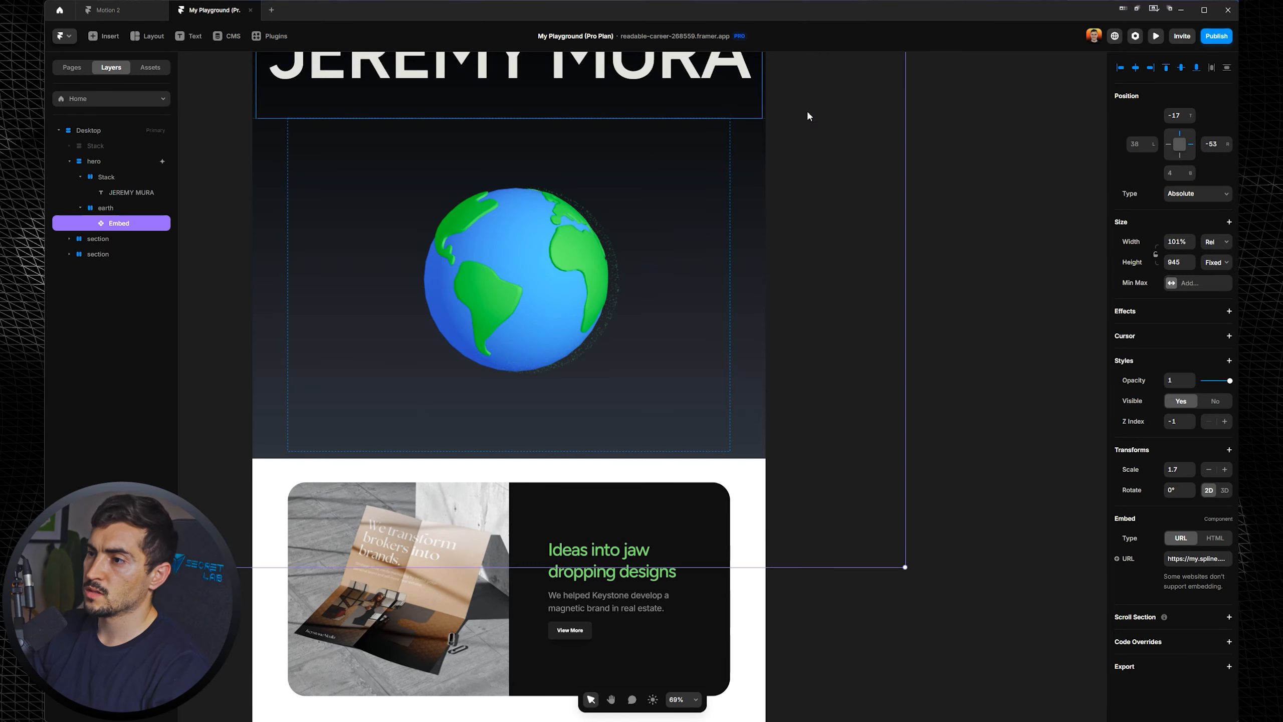
scroll(809, 151, "up", 3)
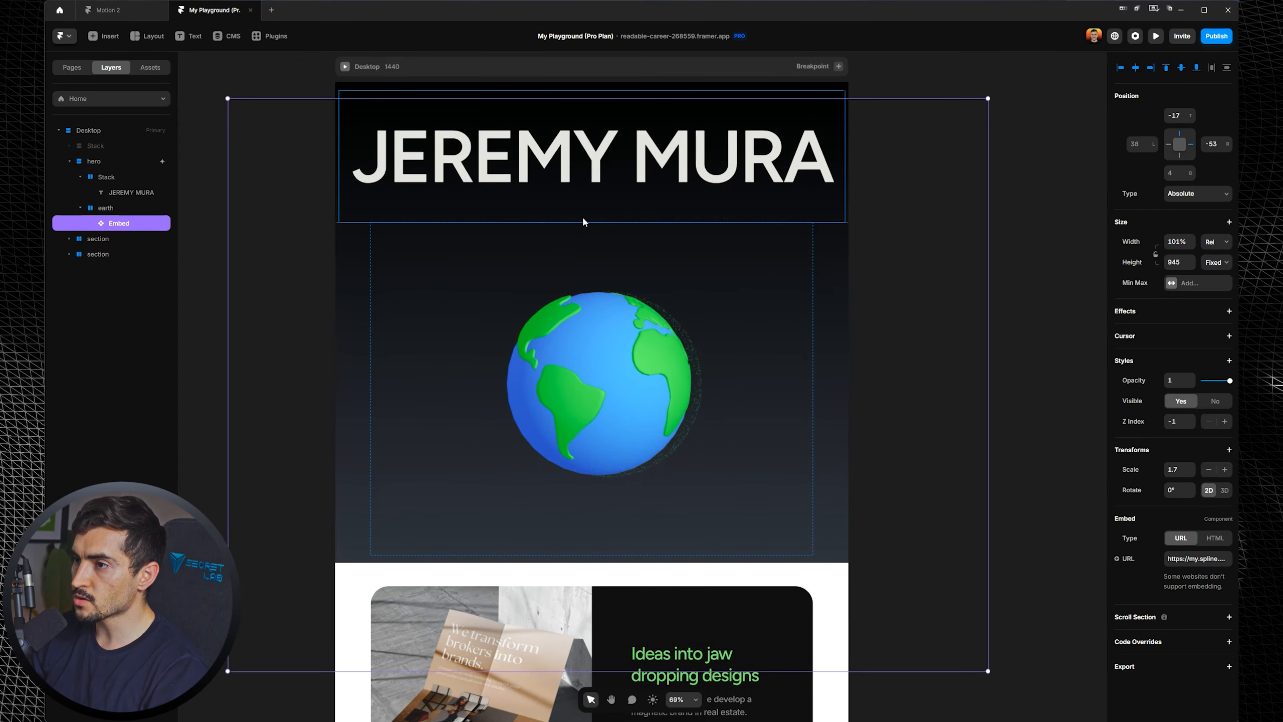
Preview the page and scroll through the hero to check the interactive Earth.
key("ctrl+p")
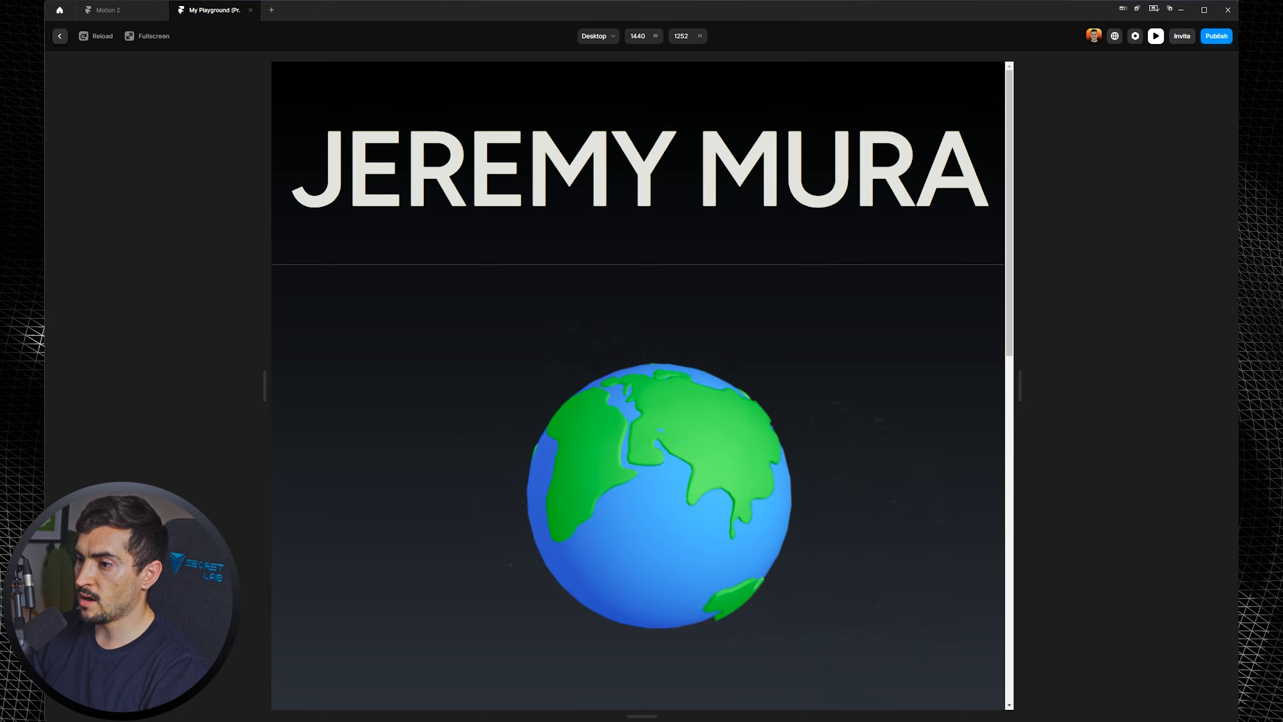
scroll(809, 105, "down", 1)
scroll(642, 385, "down", 1)
scroll(642, 386, "up", 1)
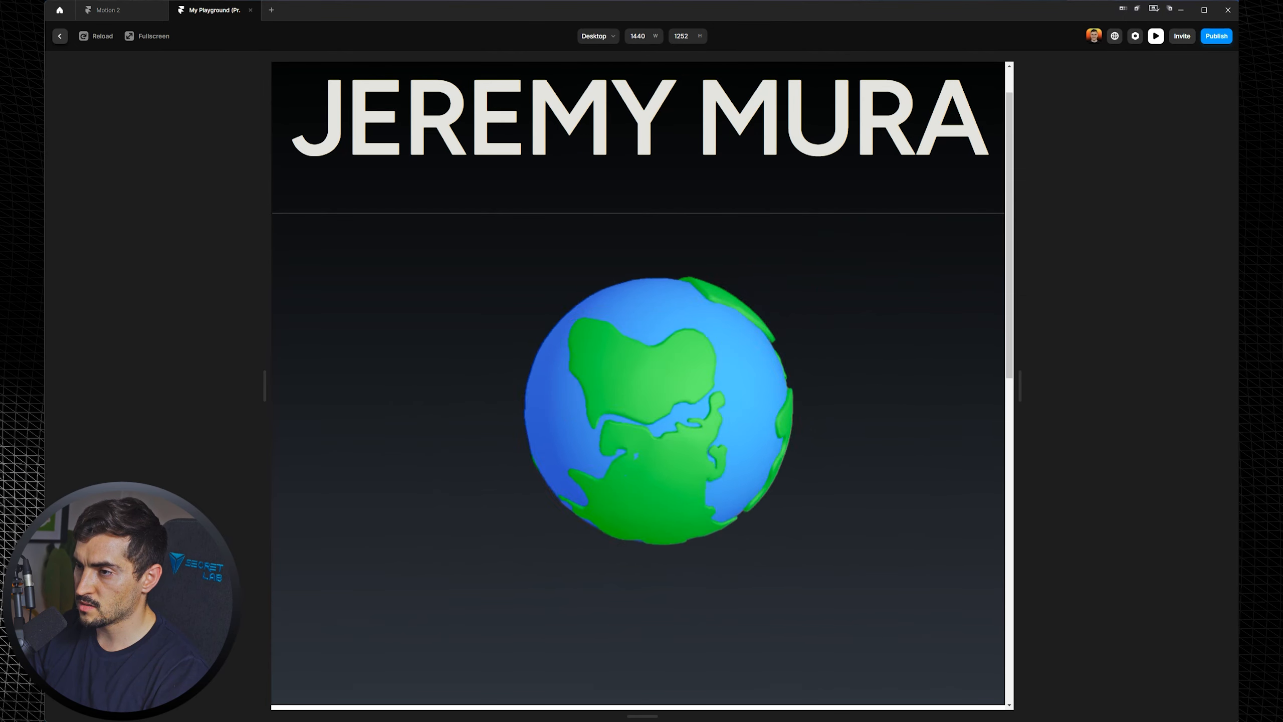
Scroll down the page preview and back up to check the hero, and return to the canvas.
scroll(641, 384, "down", 10)
scroll(825, 364, "down", 3)
scroll(1016, 194, "up", 15)
key("Escape")
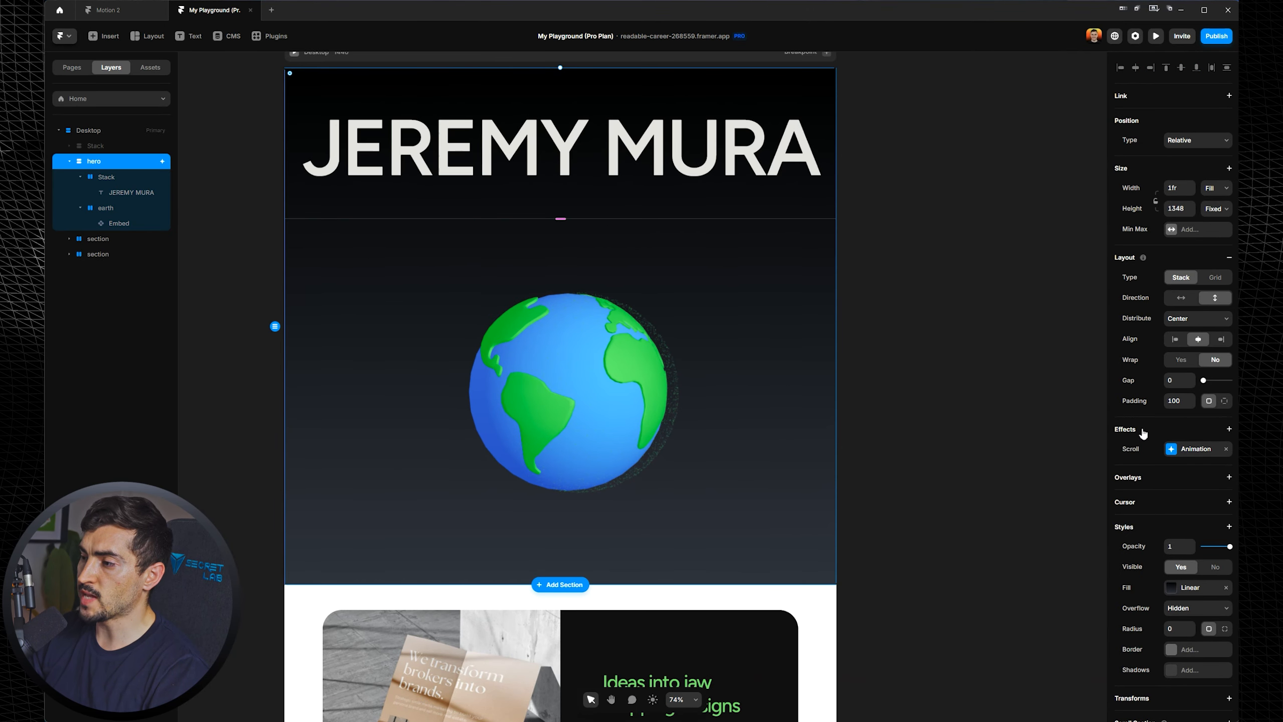
Examine the effect types available for the hero layer, and open its existing scroll animation.
left_click(1229, 429)
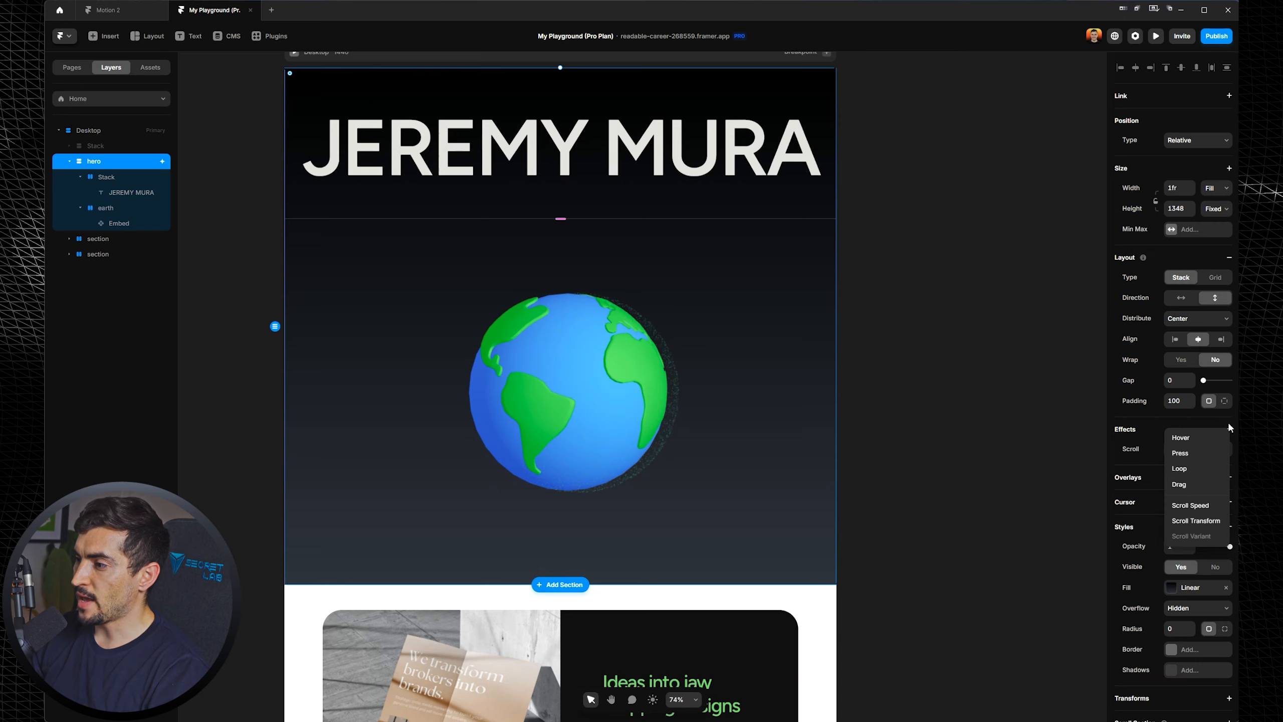
left_click(1130, 419)
left_click(1182, 448)
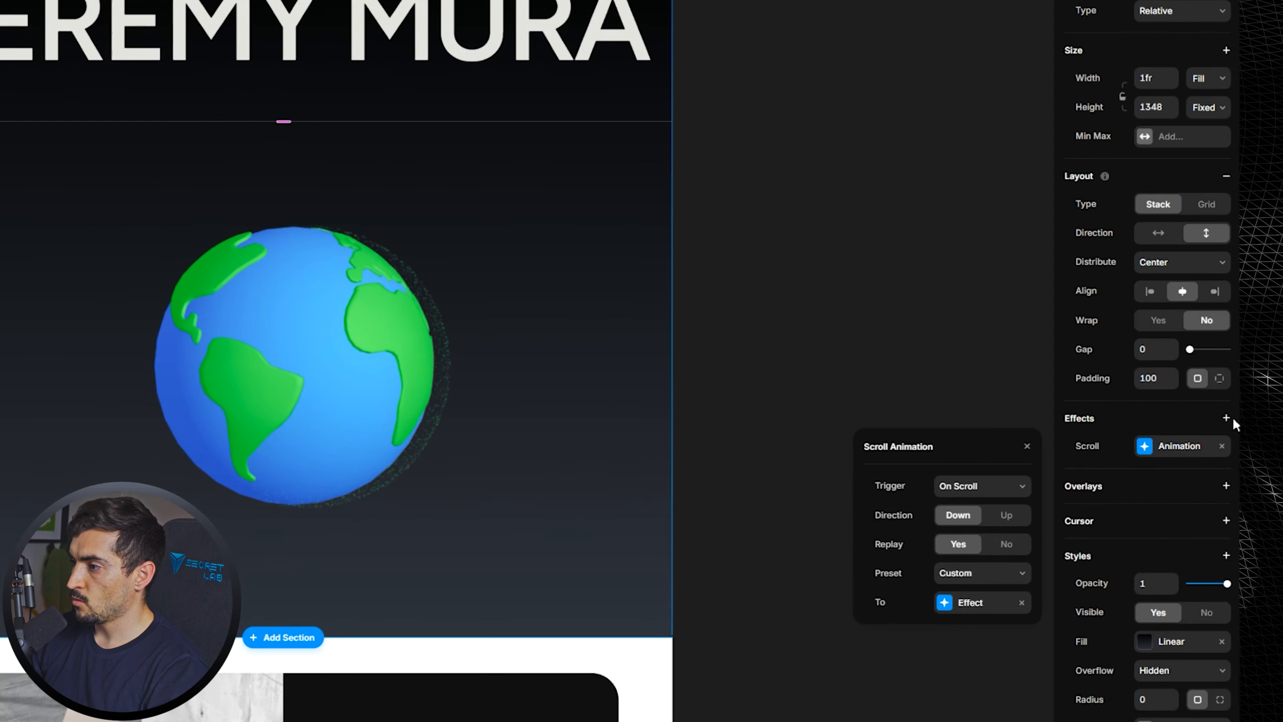
left_click(1228, 418)
left_click(1225, 416)
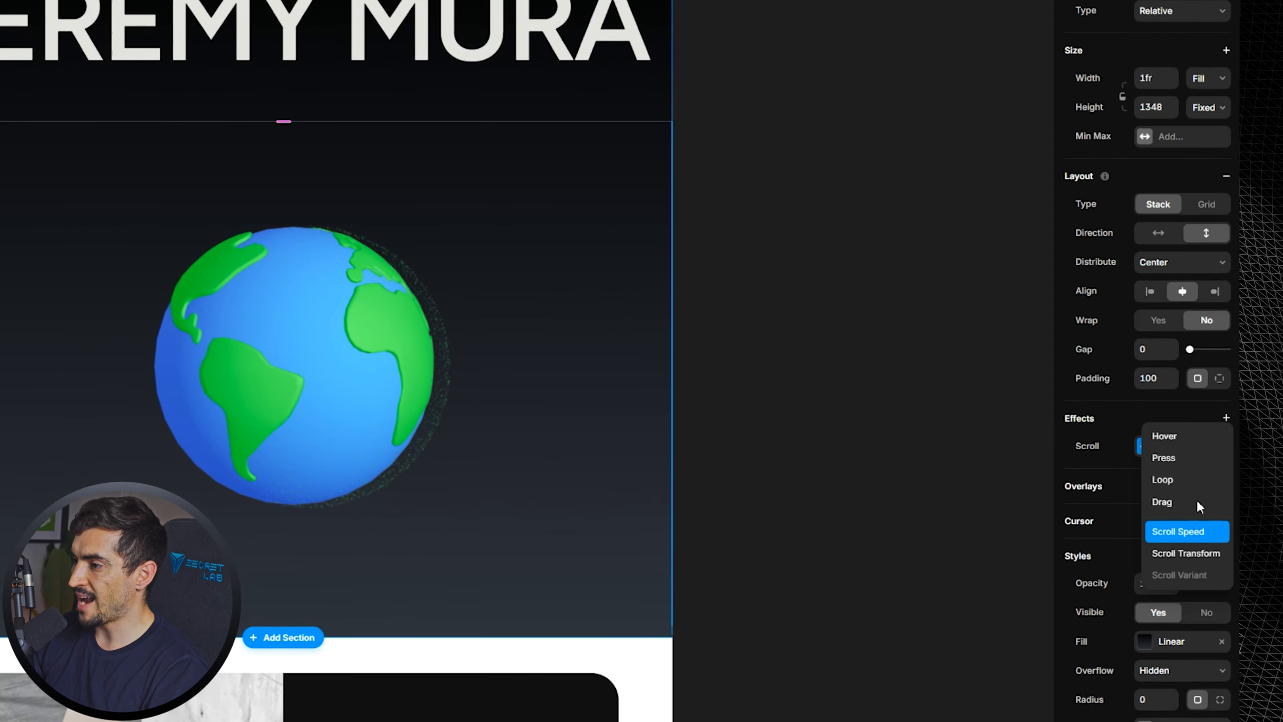
left_click(1227, 418)
left_click(1178, 449)
Review the trigger and preset choices of the hero's scroll animation, and open its target effect.
left_click(955, 487)
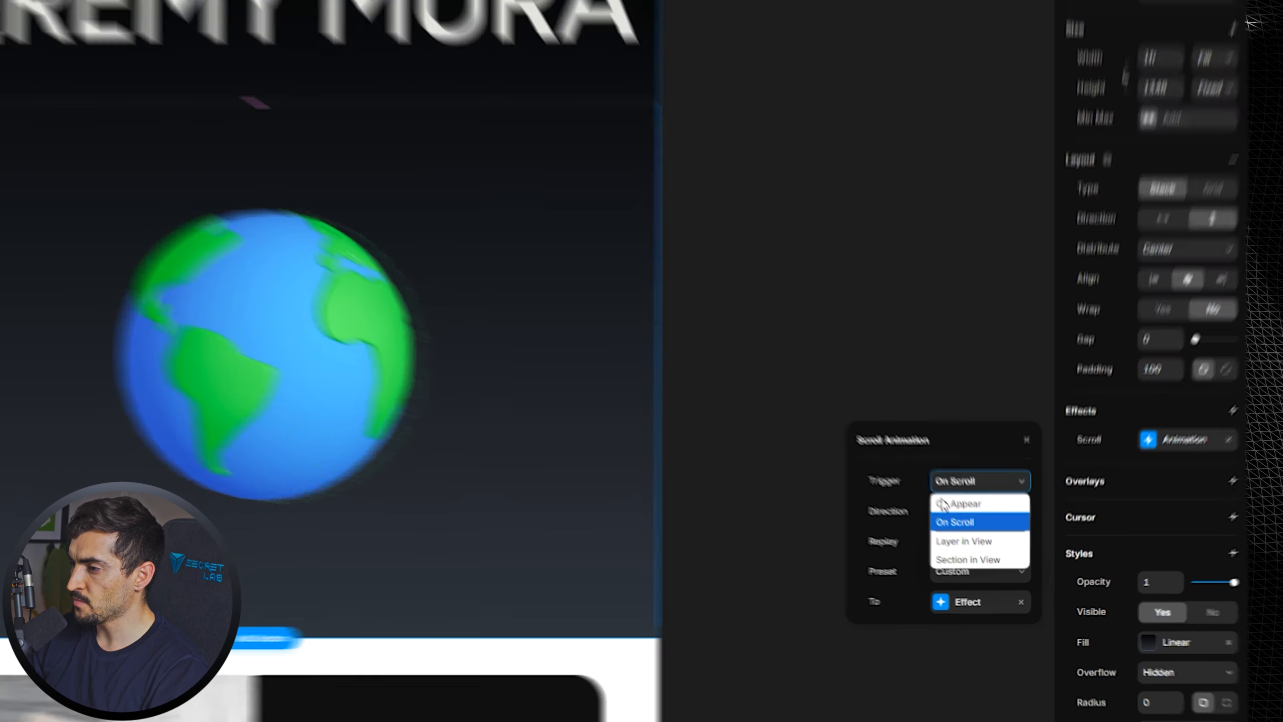
left_click(955, 521)
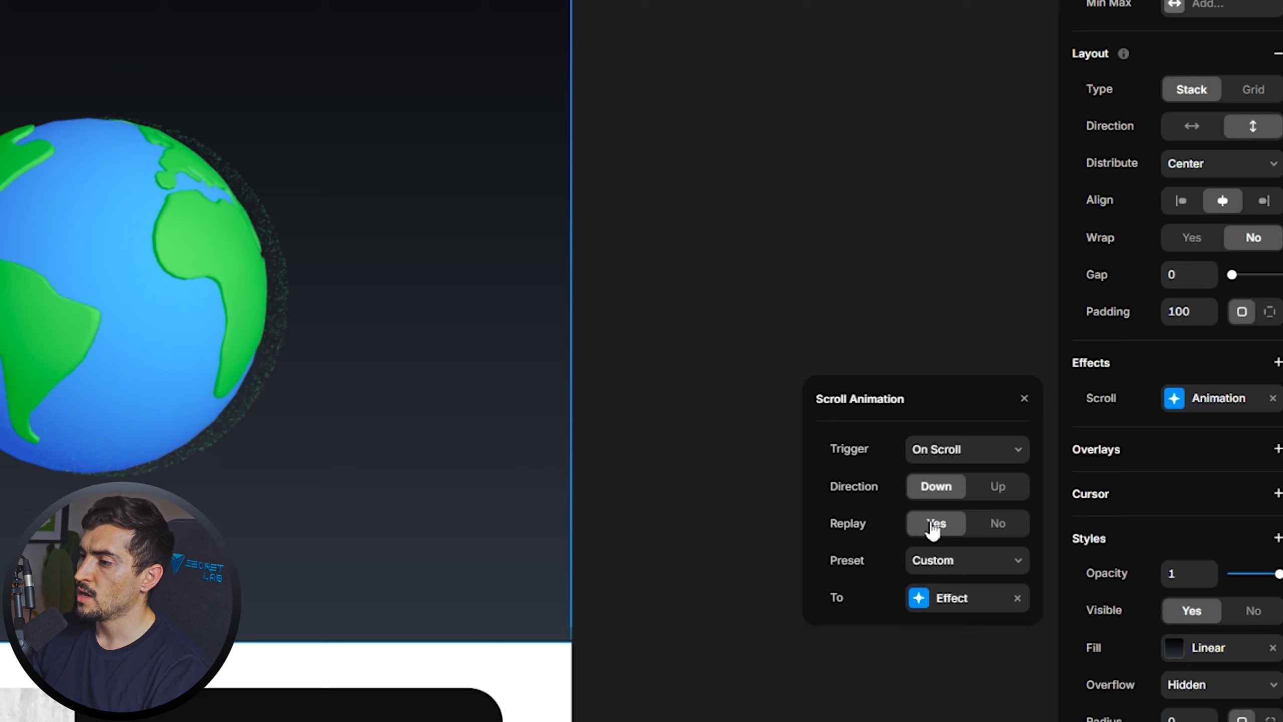
left_click(934, 570)
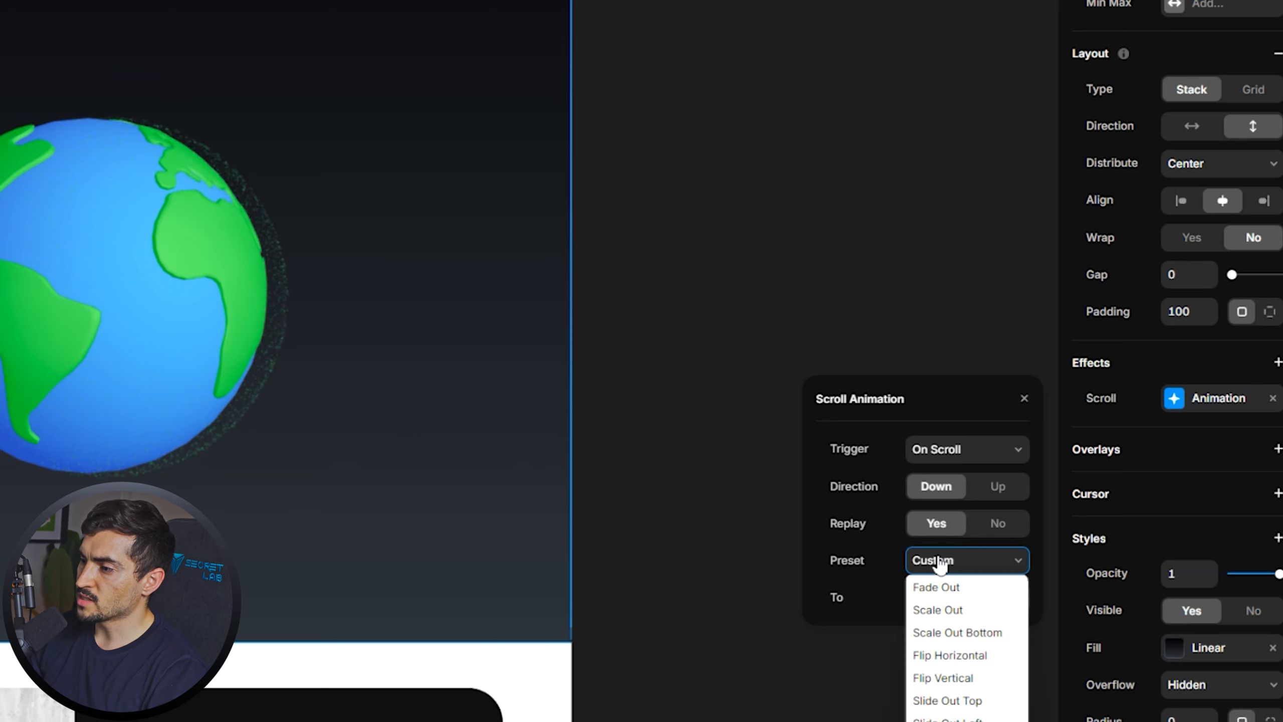
left_click(948, 559)
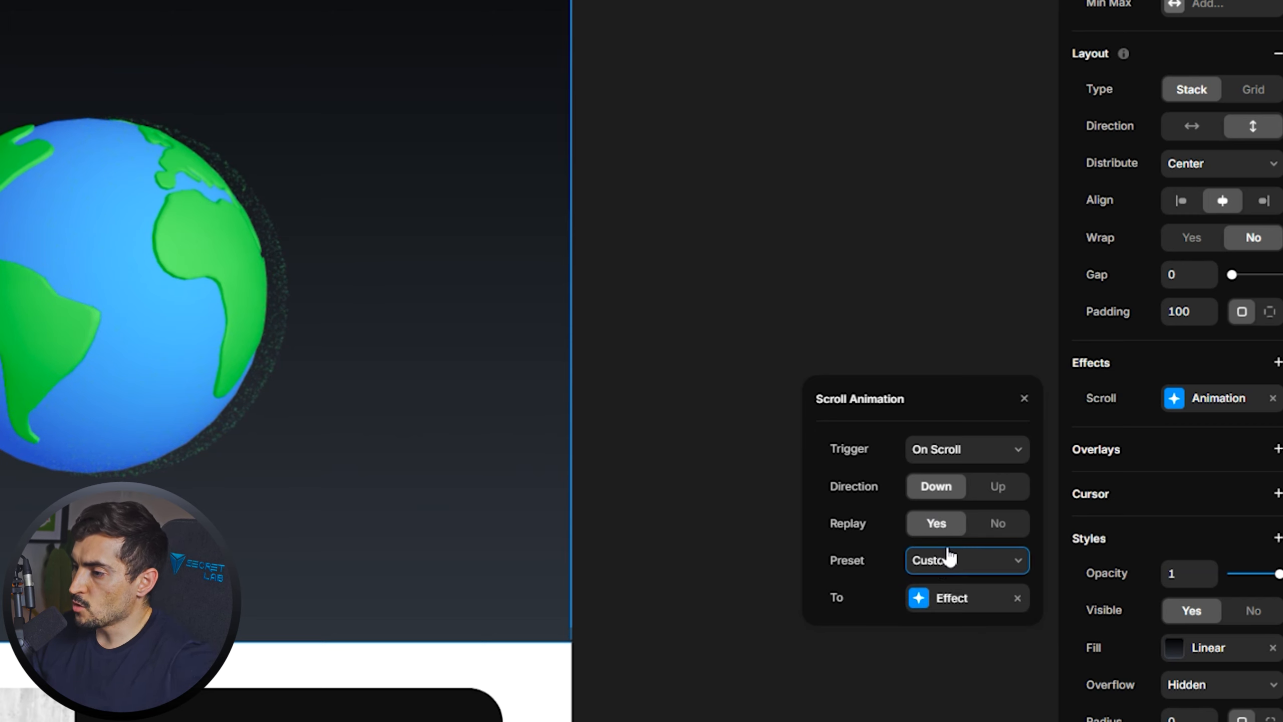
left_click(918, 599)
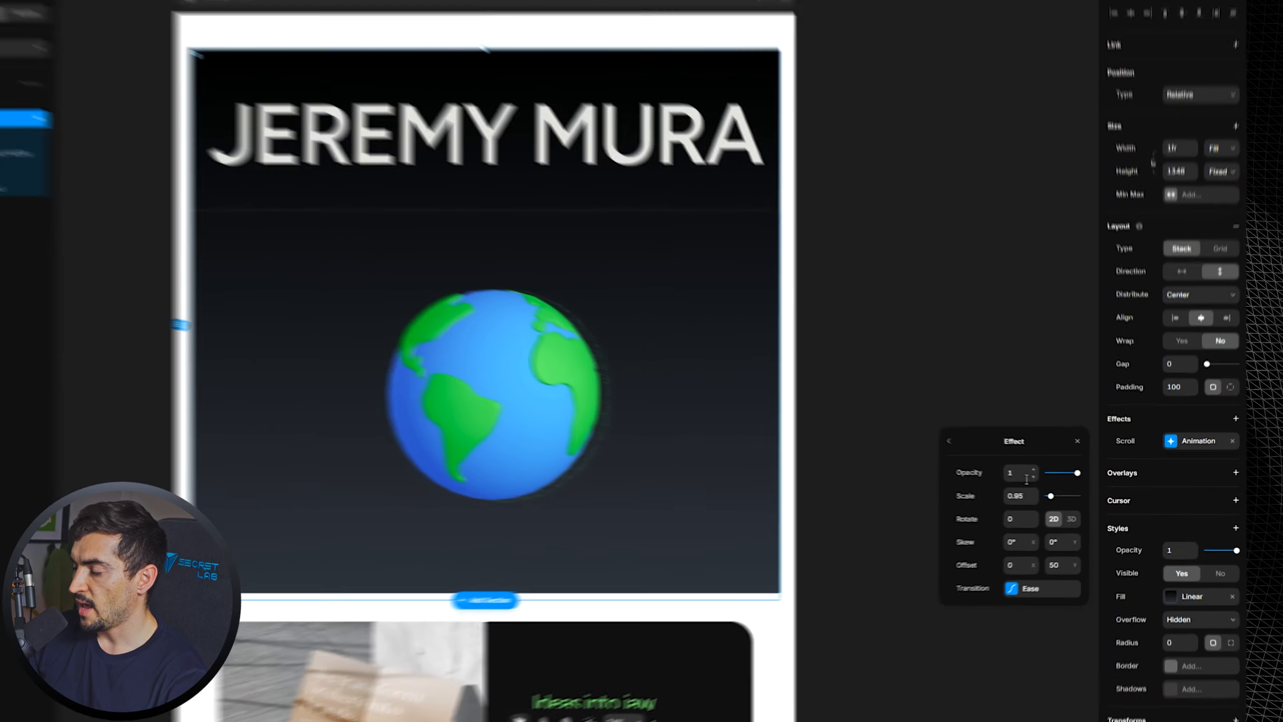
left_click(937, 488)
left_click_drag(937, 483, 929, 486)
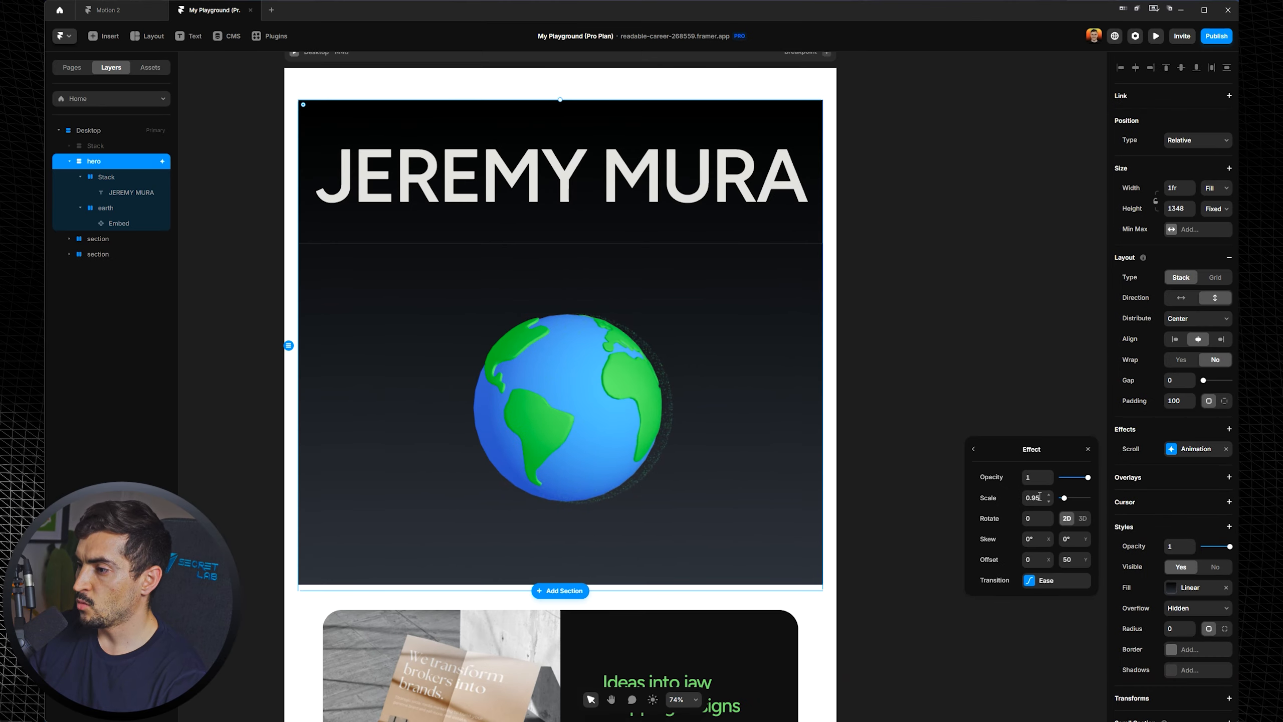
Try scales of 0.8, 0.5 and 1.1 for the hero's scroll effect, and set it back to 0.95.
left_click(1036, 497)
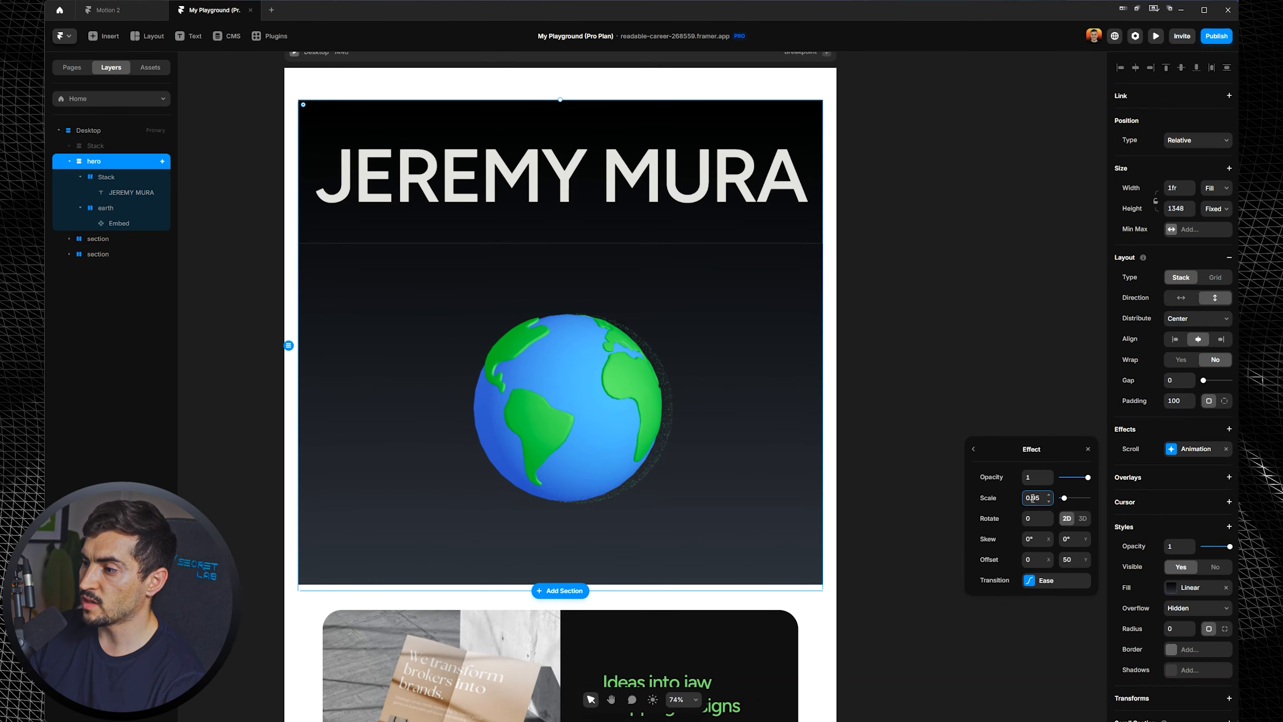
key("BackSpace")
key("BackSpace")
type("8")
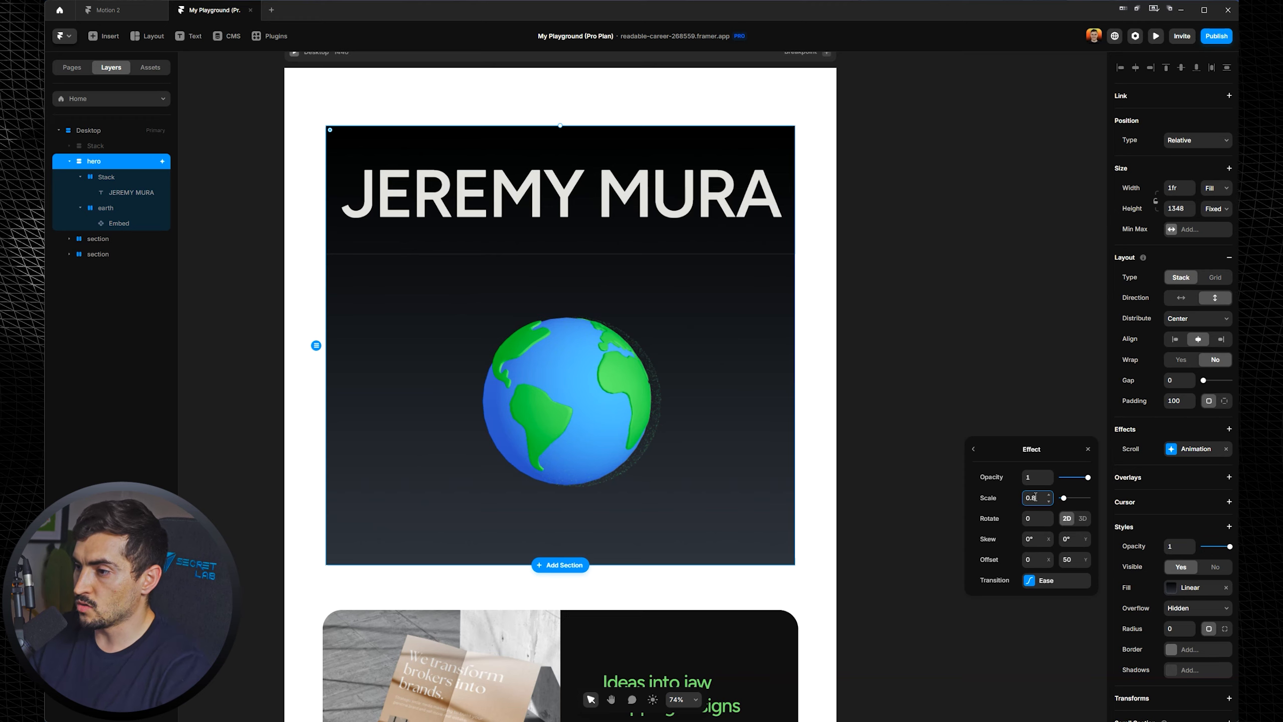
key("BackSpace")
type("5")
key("BackSpace")
key("BackSpace")
key("BackSpace")
type("1.1")
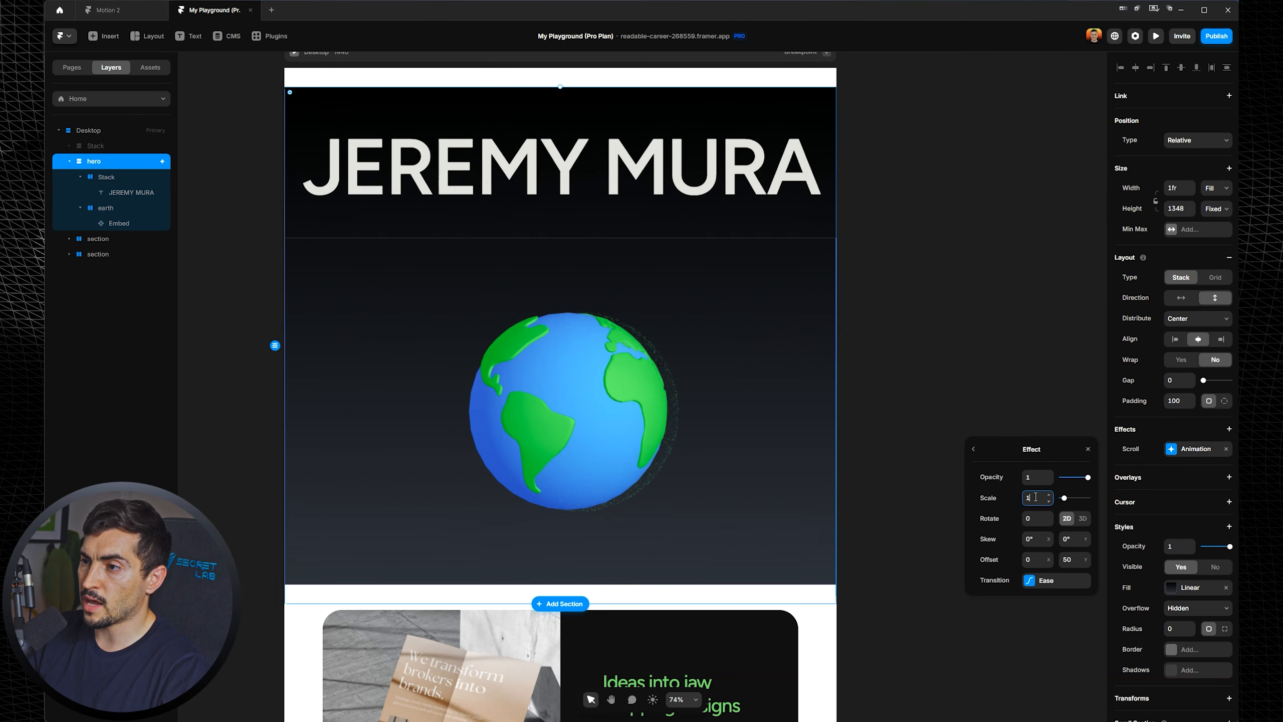
key("BackSpace")
key("BackSpace")
key("BackSpace")
type("0.95")
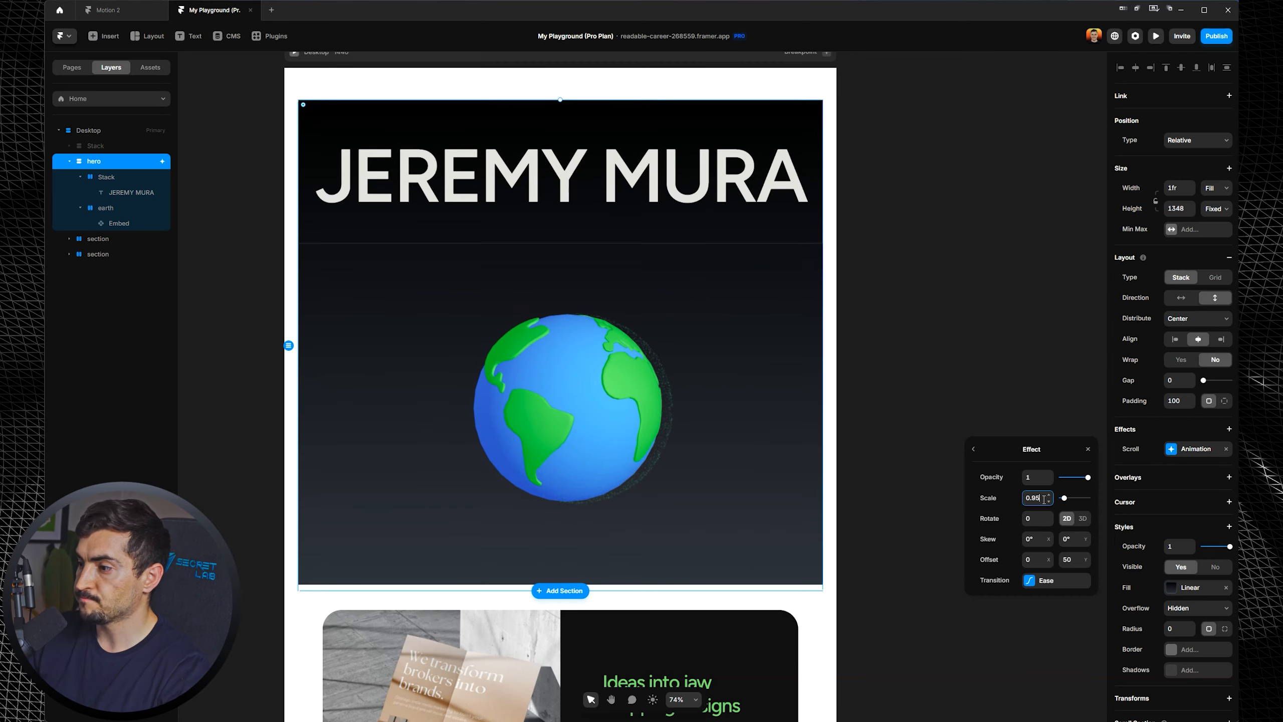
Examine the easing curve, time and delay of the hero effect's transition, and return to the effect settings.
left_click(1056, 581)
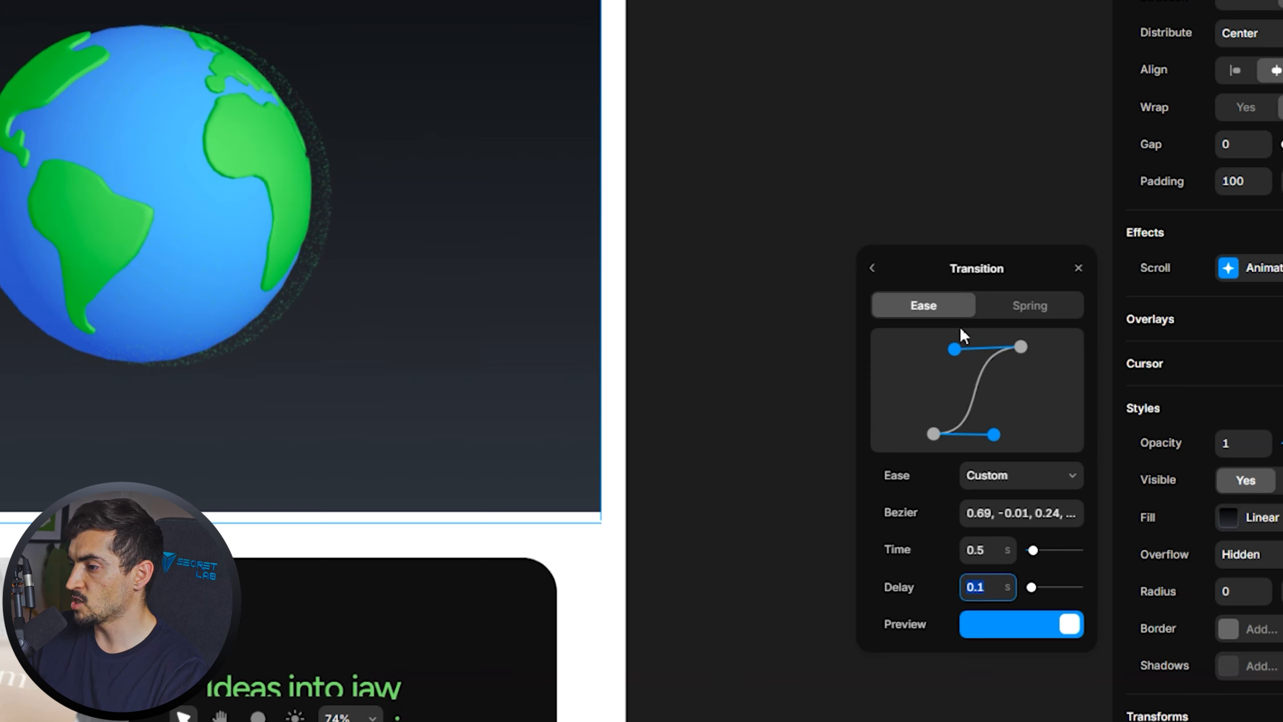
left_click(872, 273)
scroll(758, 143, "up", 1)
Preview the page, scroll past the hero to the project cards to check the scroll animation, and close the preview.
key("ctrl+p")
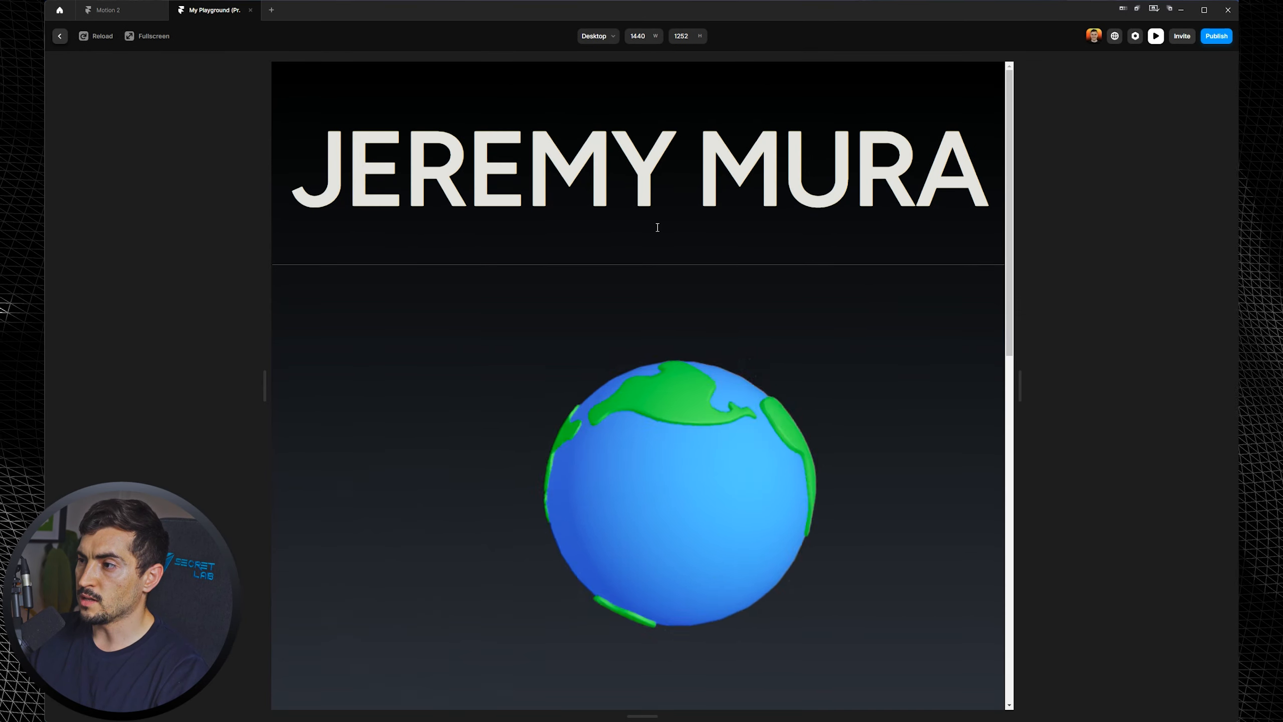
scroll(764, 231, "down", 5)
scroll(699, 365, "down", 10)
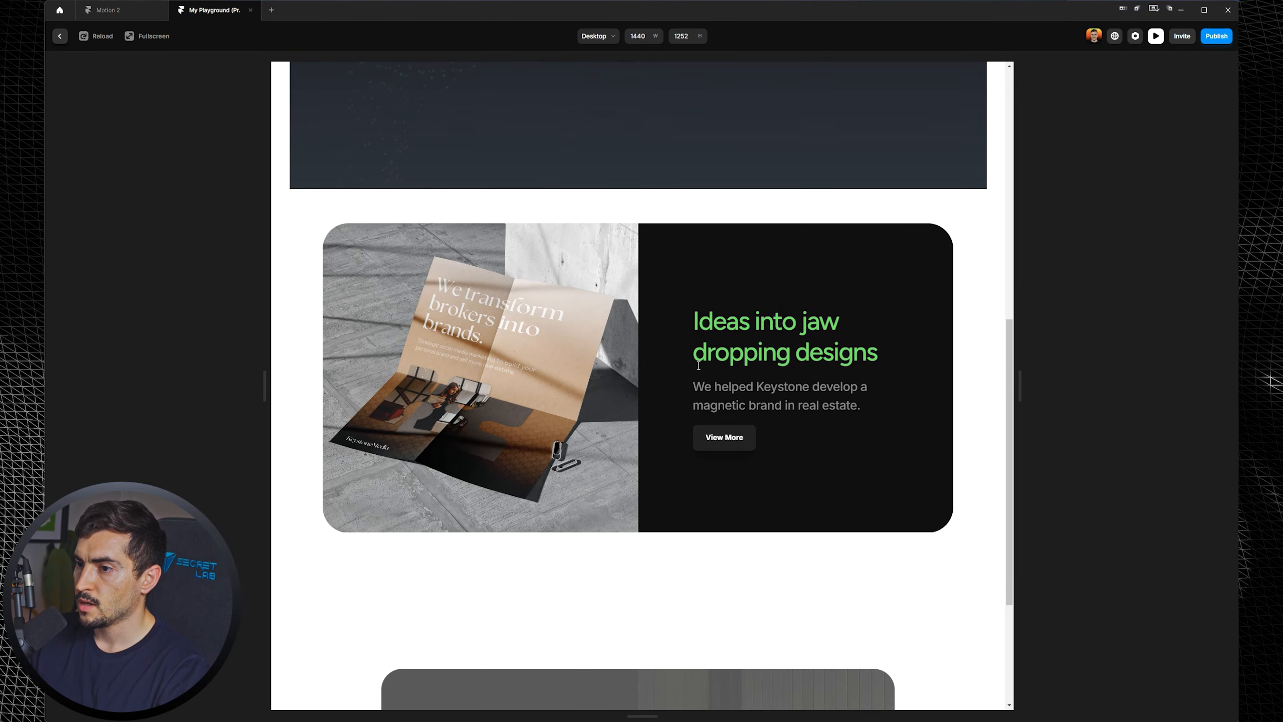
left_click(1156, 37)
Select the two-column card layer in the first section below the hero, and open its scroll animation settings.
scroll(749, 457, "down", 3)
left_click(729, 528)
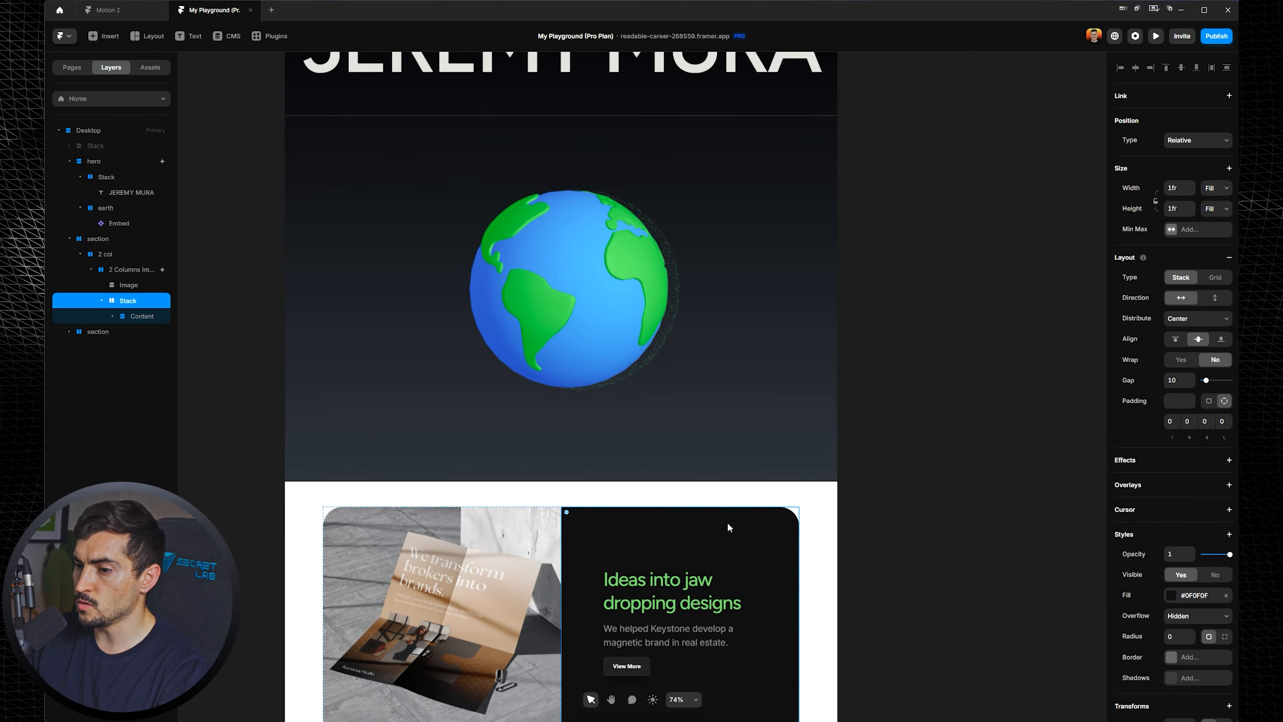
left_click(107, 254)
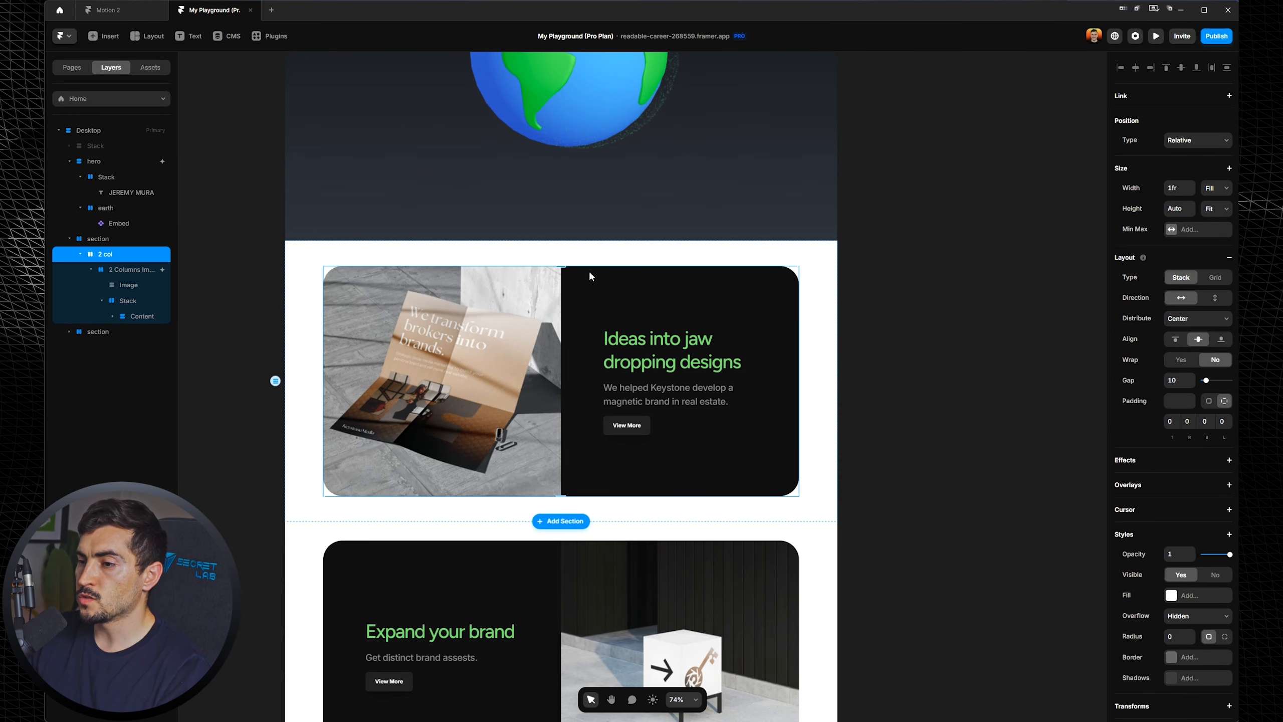
scroll(536, 319, "up", 2)
left_click(115, 240)
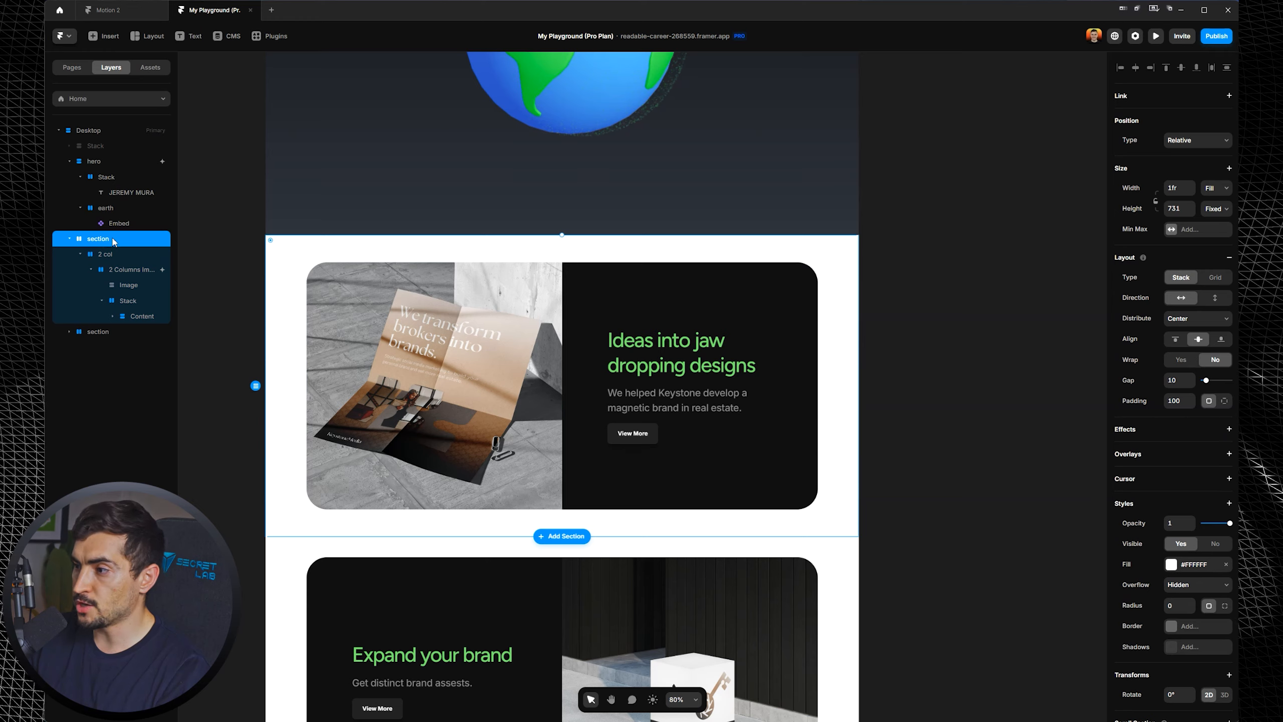
left_click(130, 270)
left_click(1195, 480)
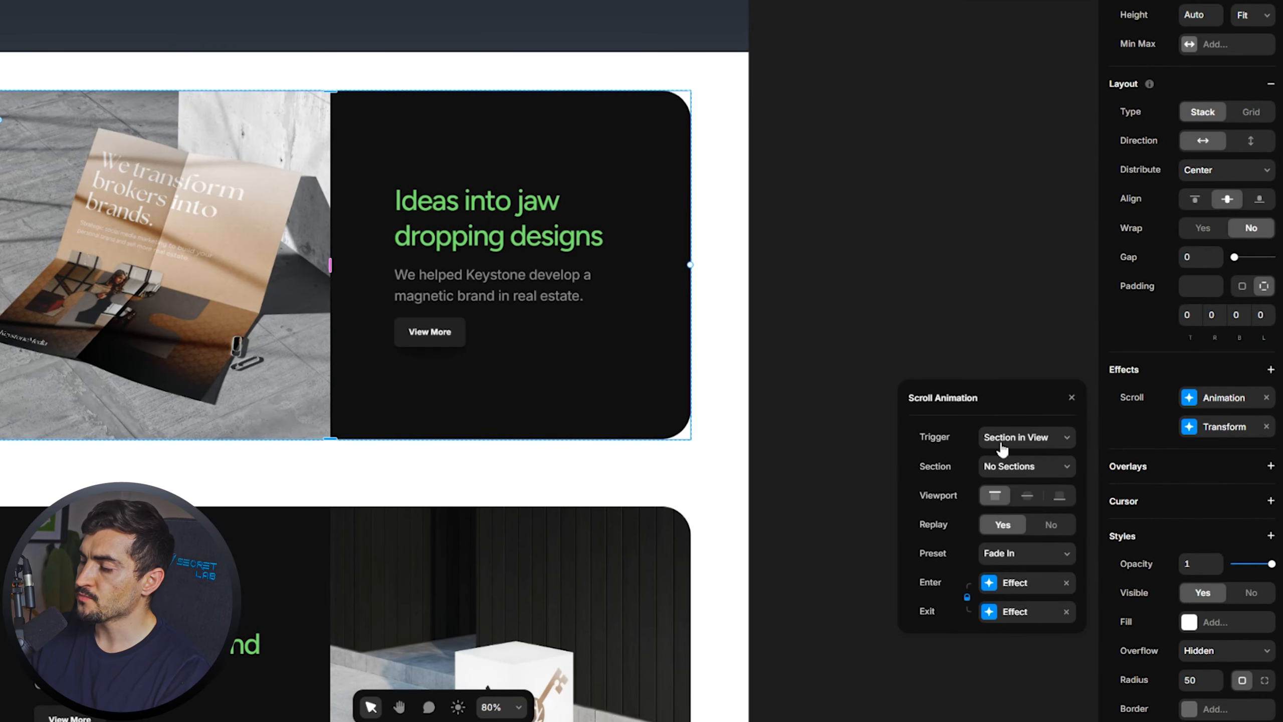
Review the trigger choices of the two-column card's scroll animation, keeping Section in View.
left_click(1003, 439)
left_click(943, 447)
left_click(990, 439)
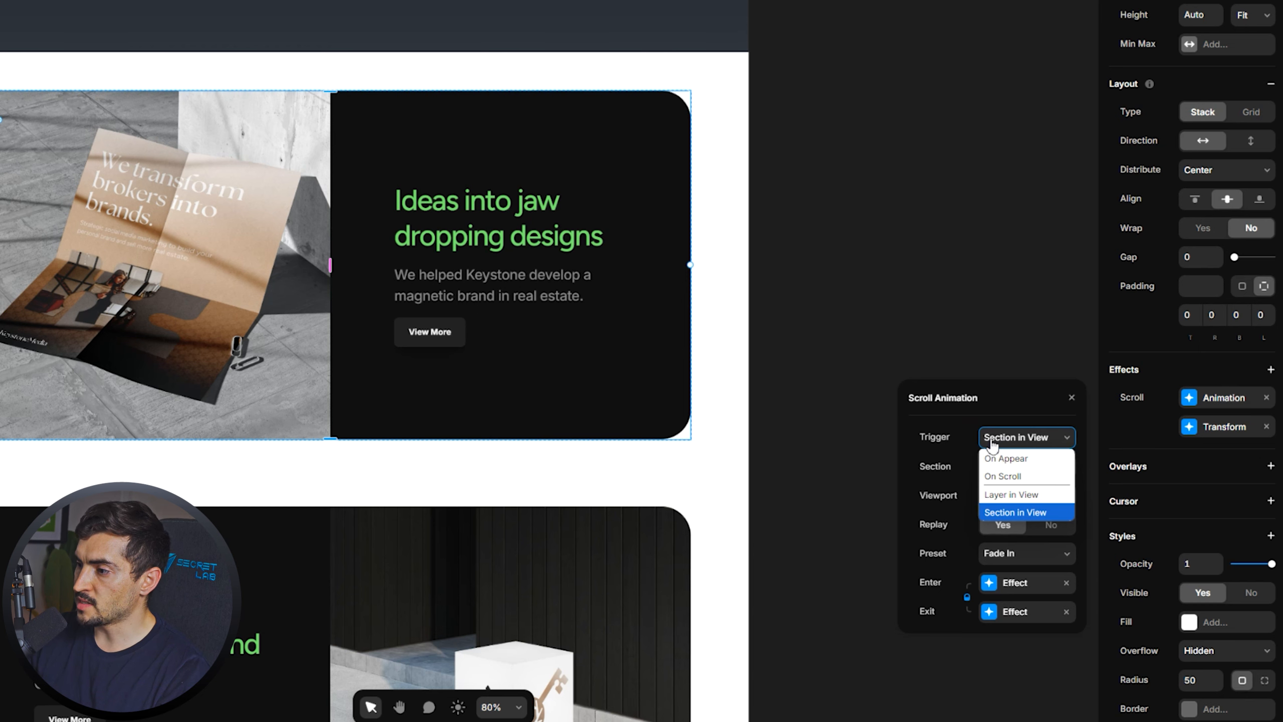
left_click(929, 470)
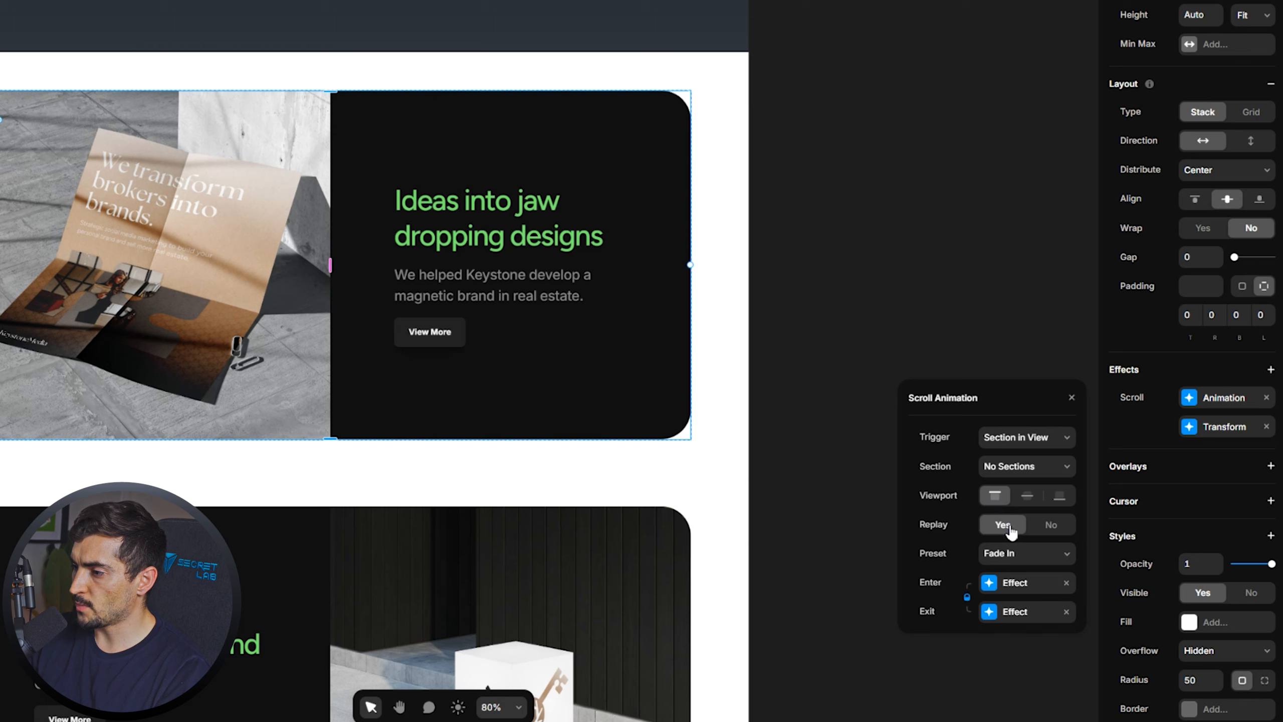
Examine the Enter and Exit effect values of the two-column card's scroll animation.
left_click(990, 584)
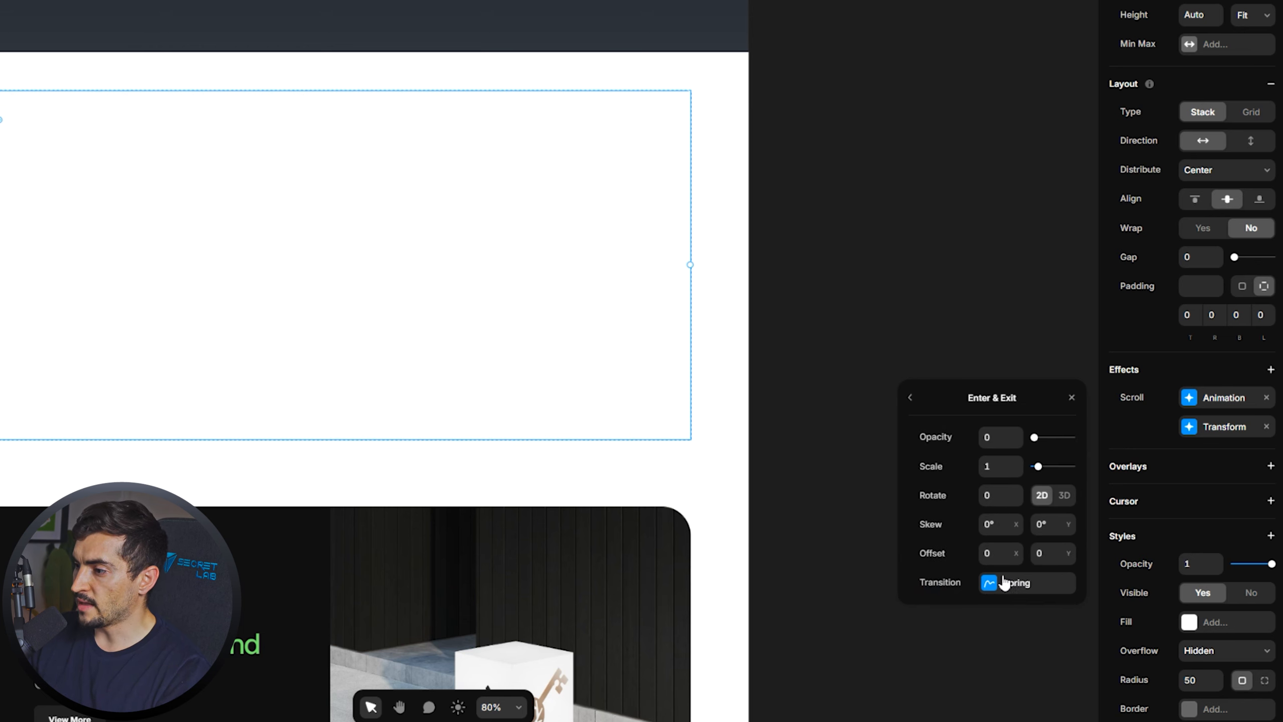
left_click(914, 399)
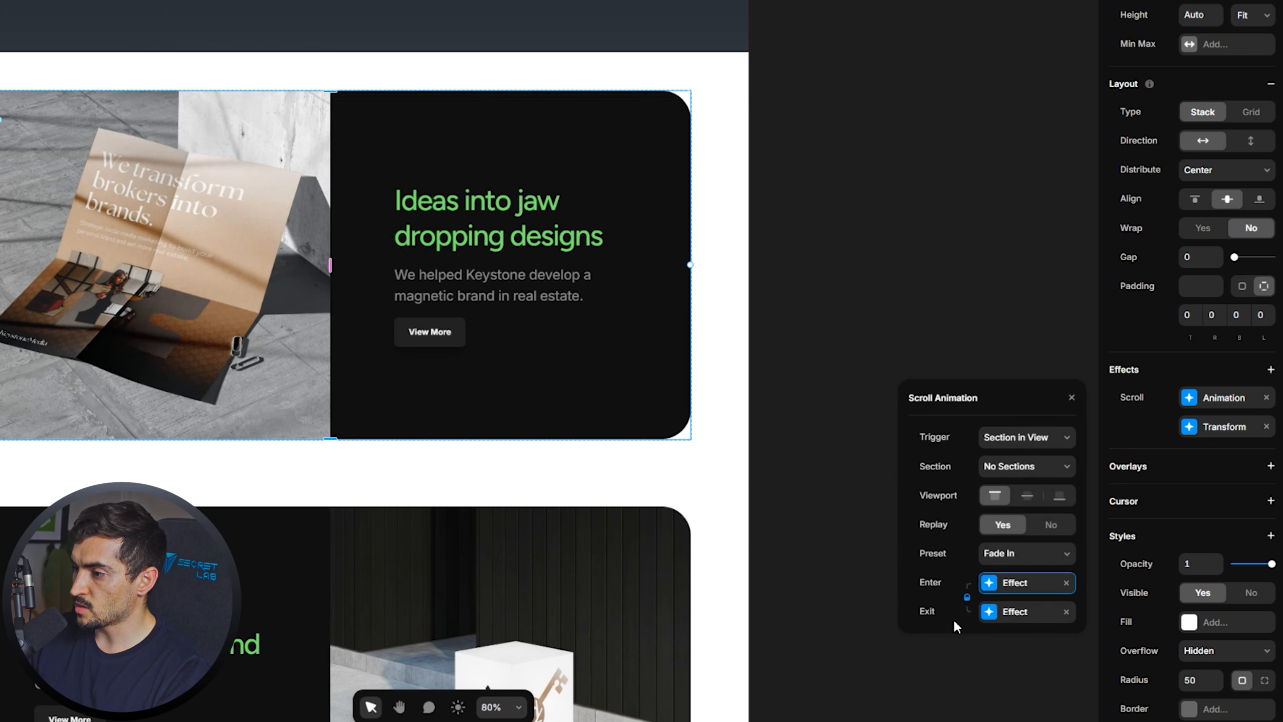
left_click(992, 612)
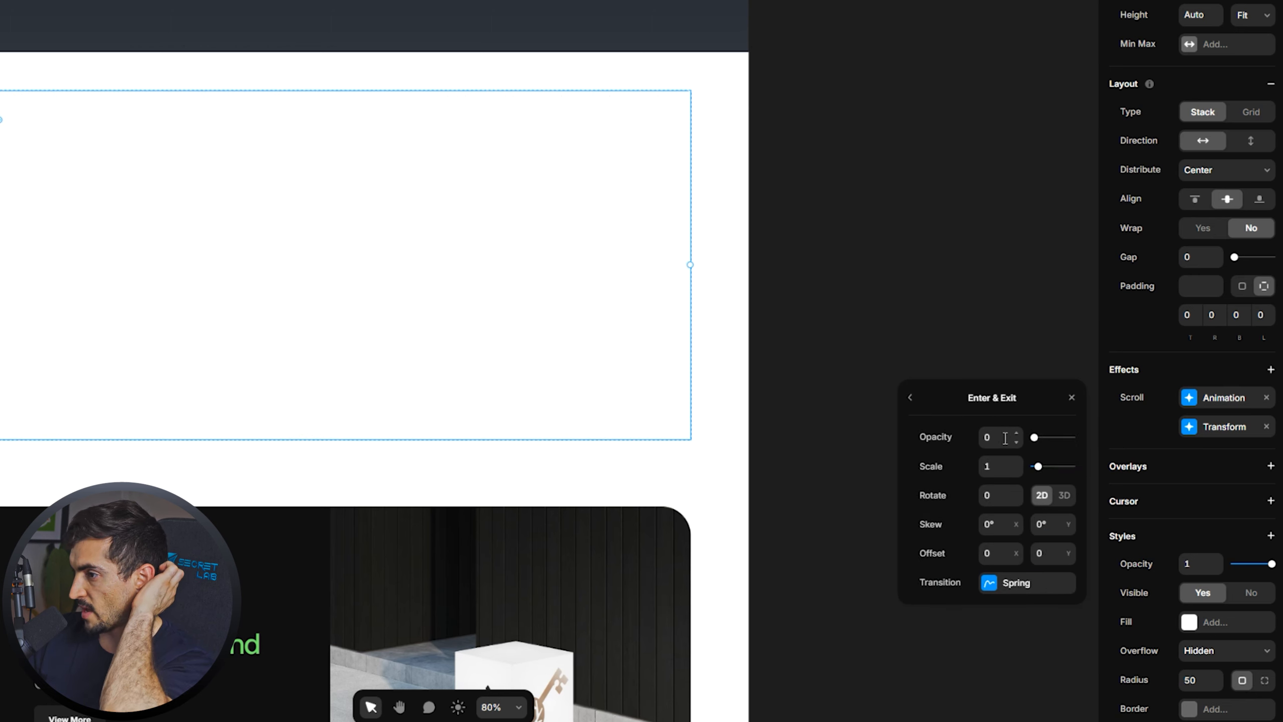
left_click(926, 391)
left_click(994, 613)
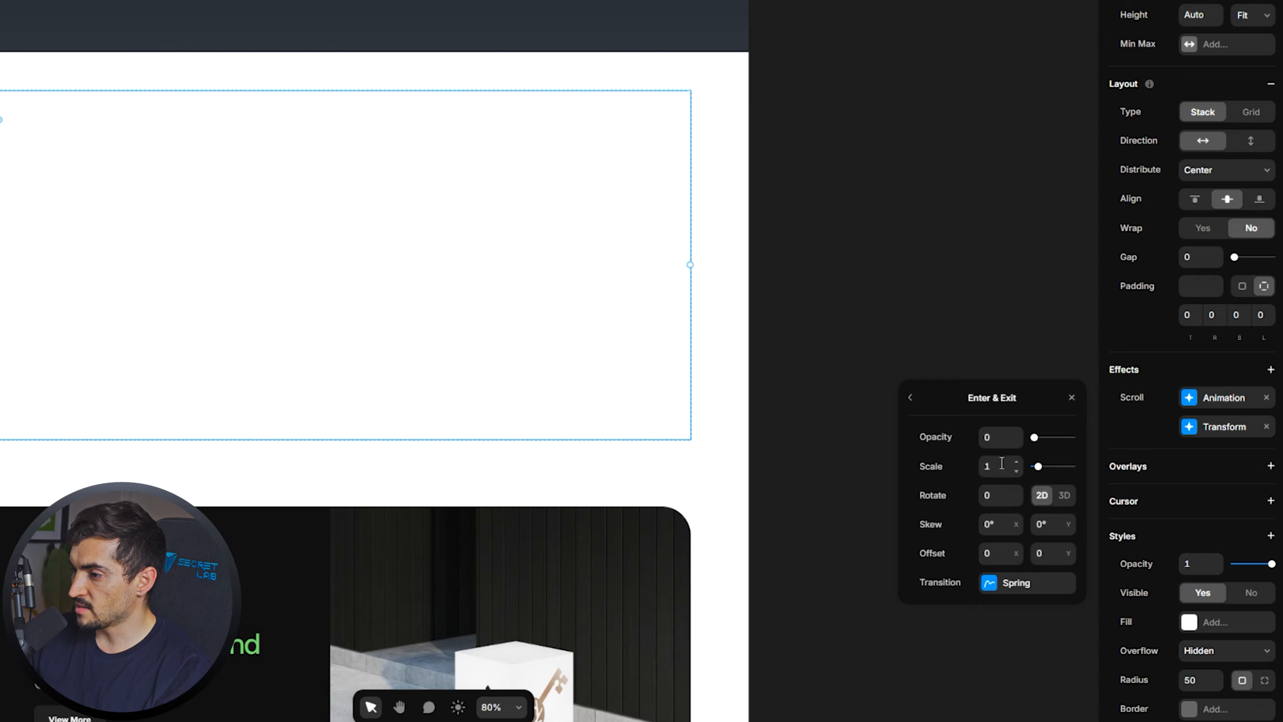
left_click(910, 397)
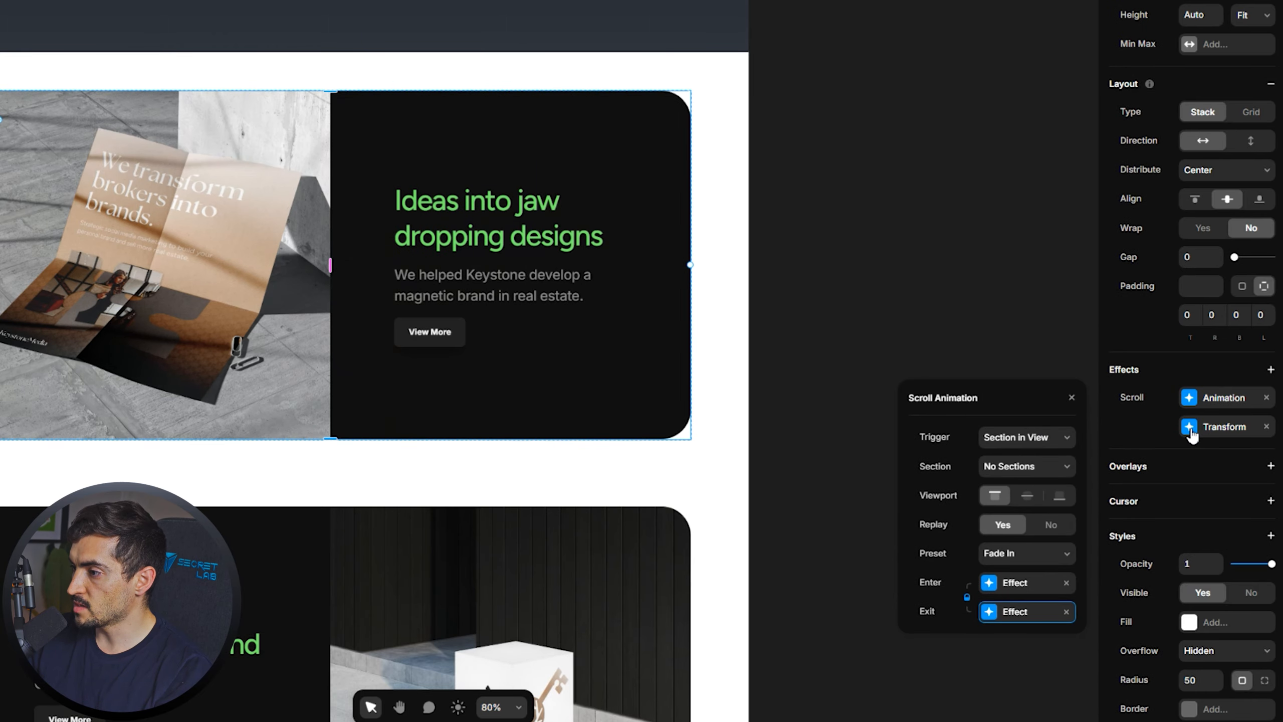
Check the two-column card's scroll transform in the page preview, and review the card's available effects and transform settings.
left_click(1218, 429)
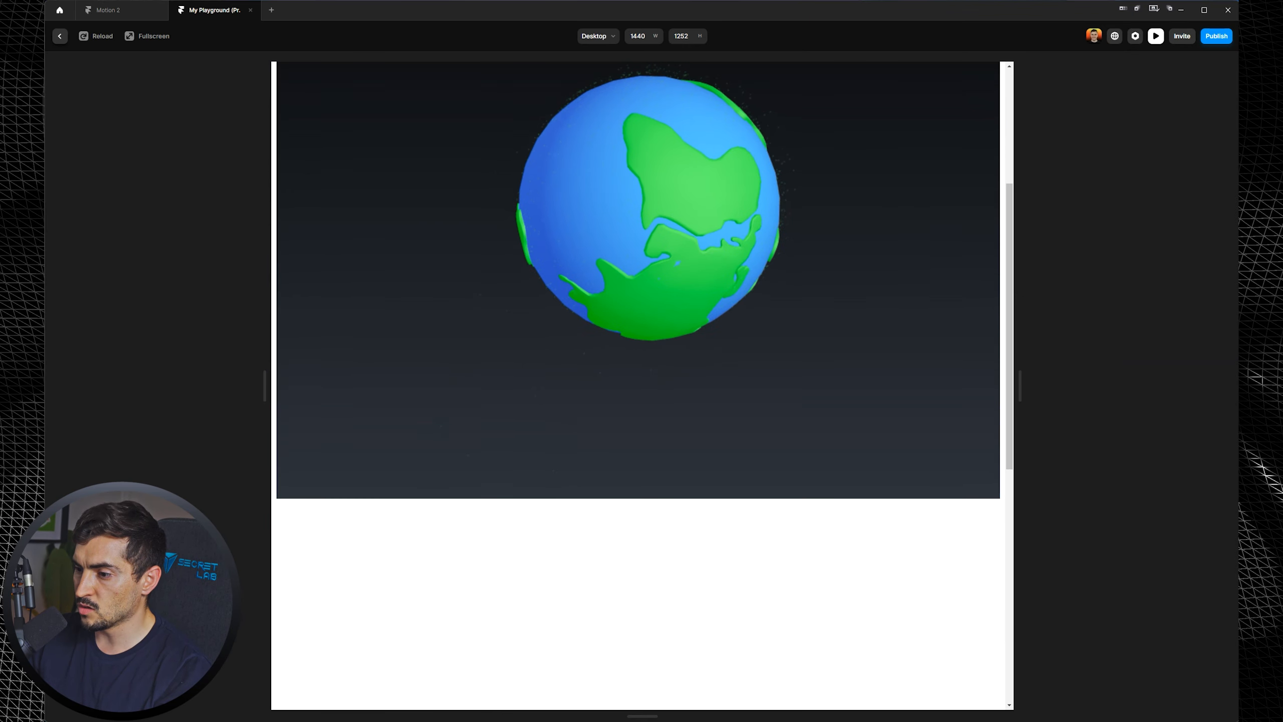
scroll(641, 384, "down", 5)
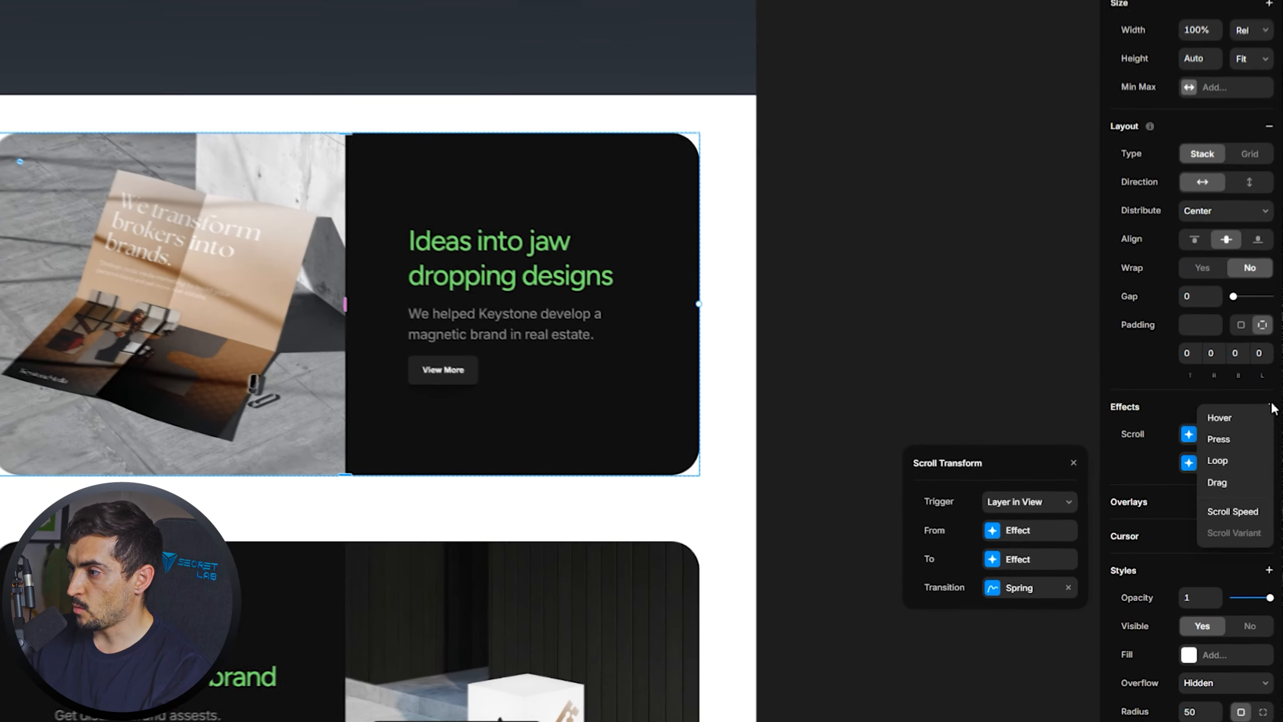
left_click(1140, 430)
left_click(1234, 463)
left_click(1231, 461)
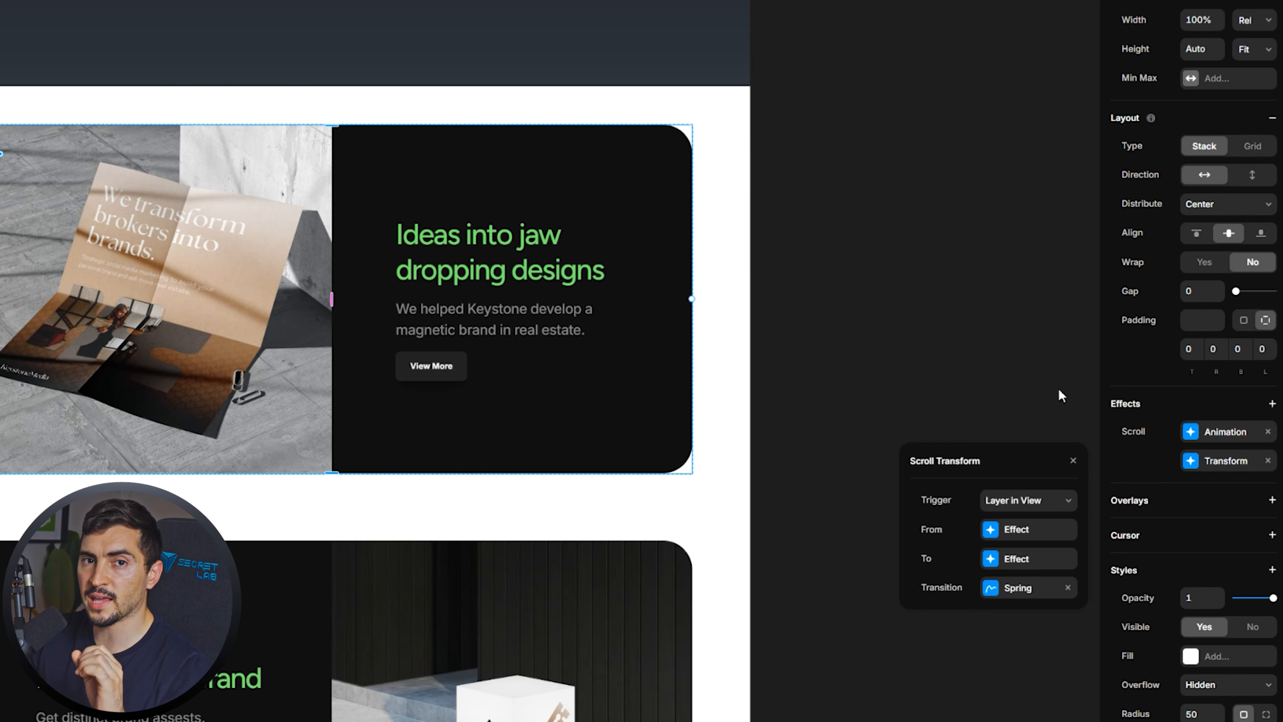
Examine the scroll transform's trigger choices and its From and To effect values, keeping Layer in View.
left_click(992, 501)
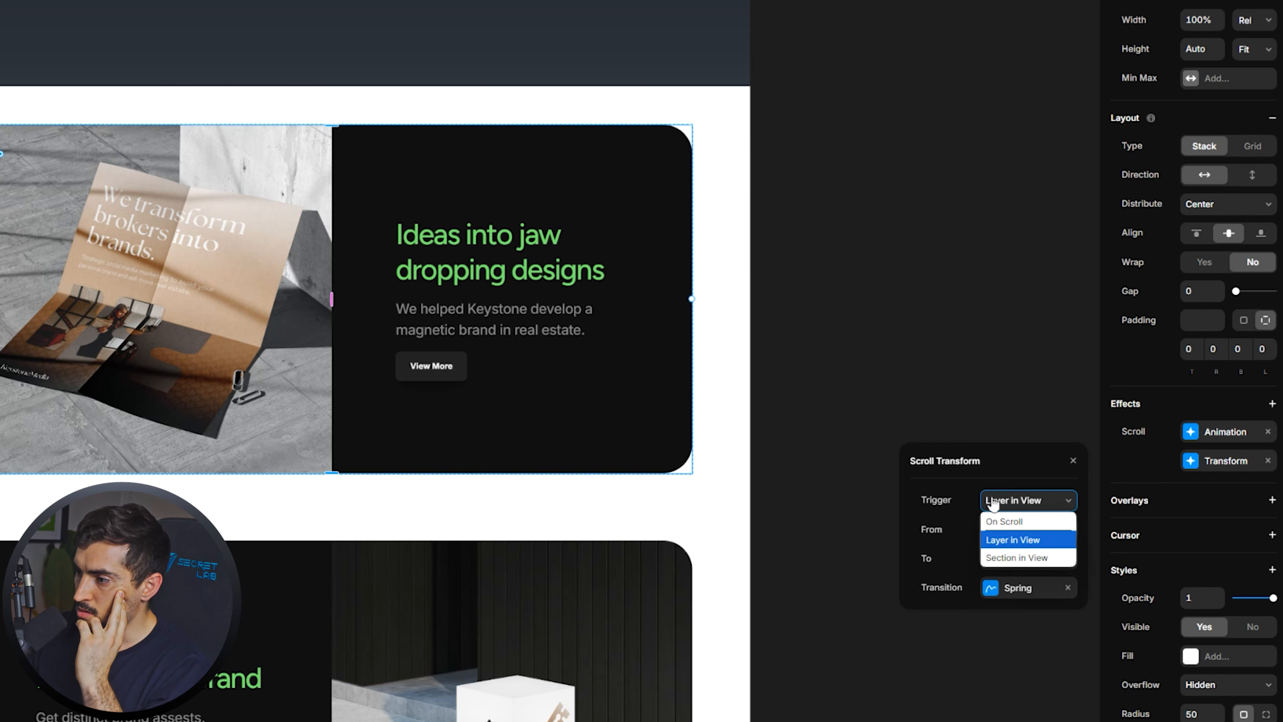
left_click(1021, 546)
left_click(1030, 532)
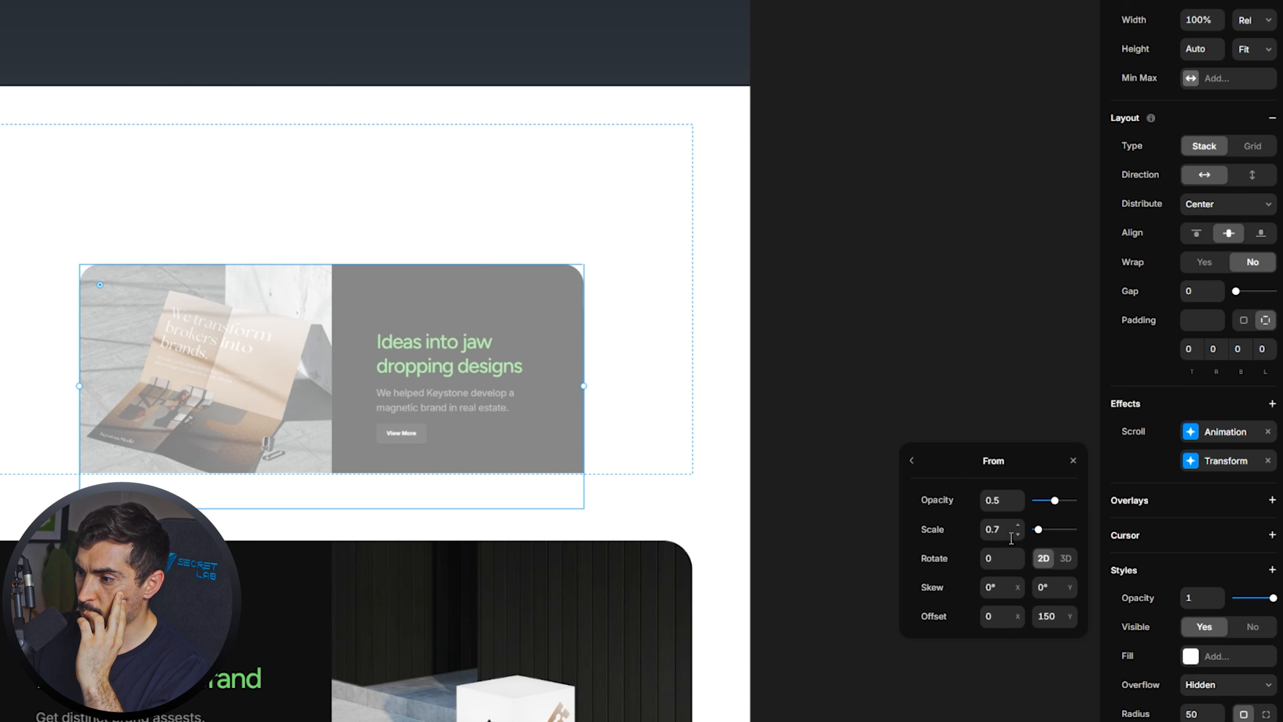
left_click(912, 461)
left_click(1018, 561)
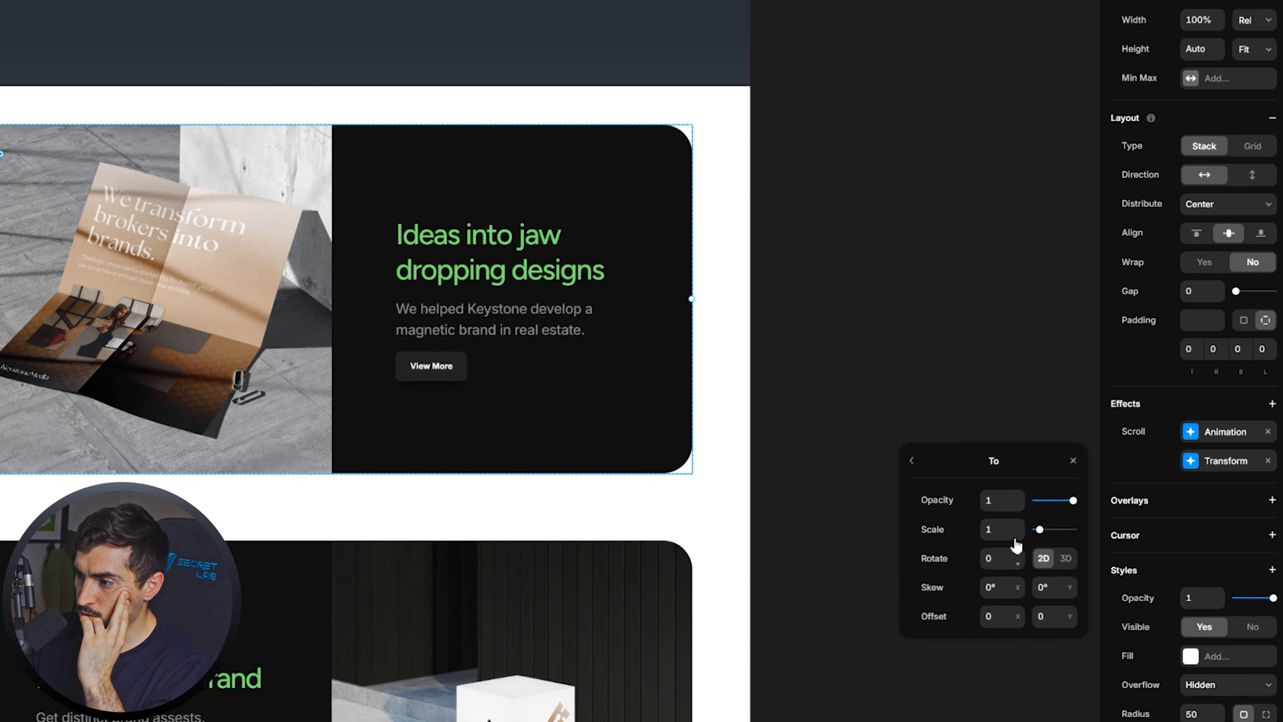
left_click(909, 461)
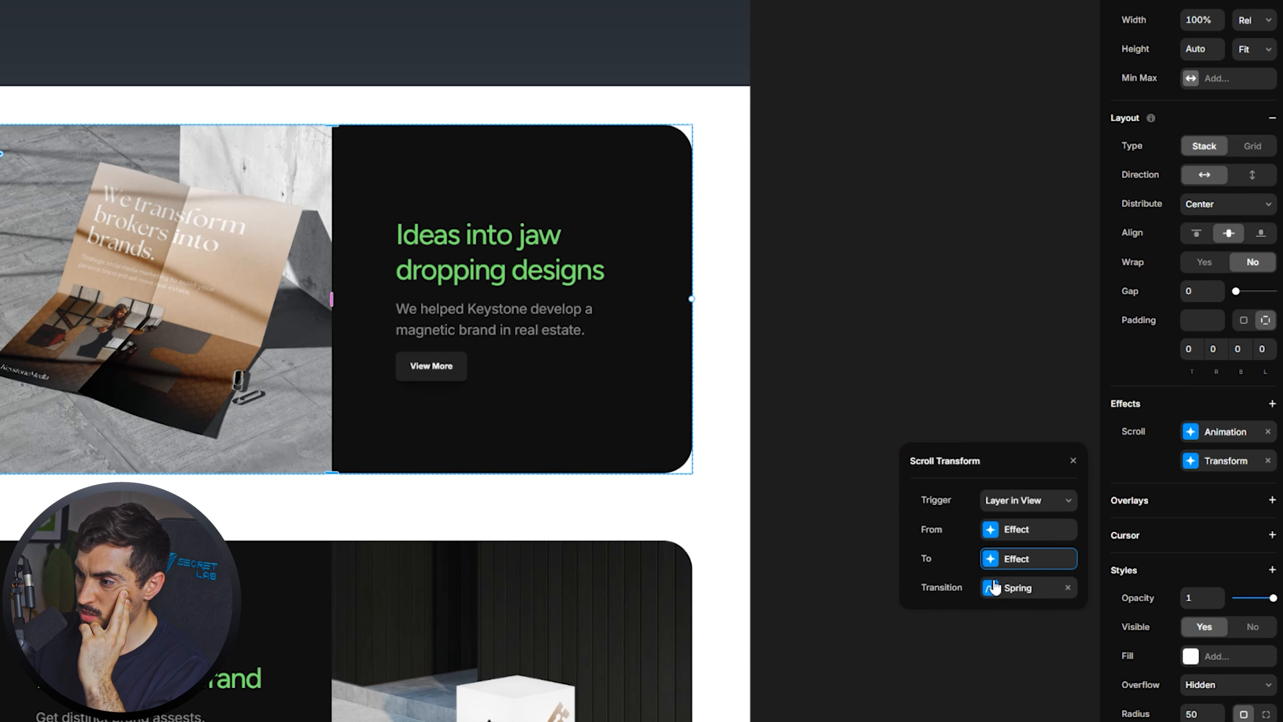
Look over the scroll transform's transition setting, and remove the scroll animation from the two-column card.
left_click(1008, 590)
left_click(912, 461)
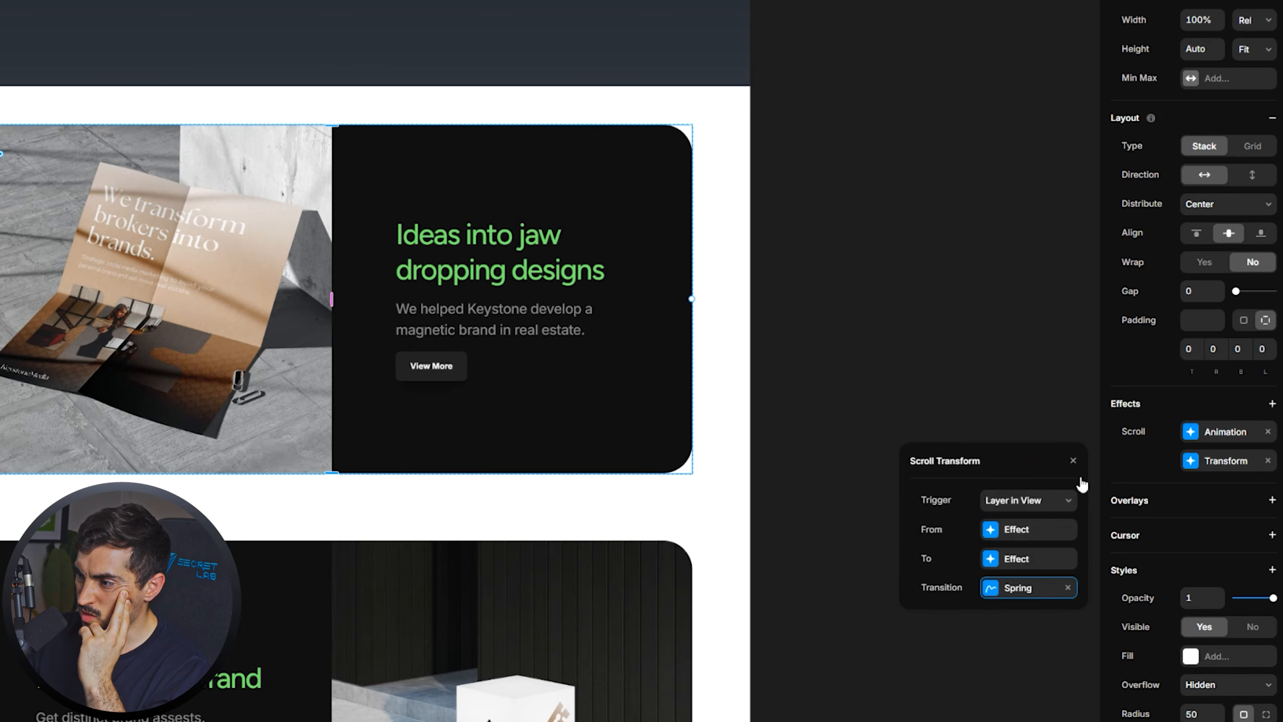
left_click(1074, 461)
left_click(1268, 431)
Preview the page and check how the two-column card behaves on scroll with only its scroll transform.
left_click(1156, 38)
scroll(909, 272, "down", 10)
scroll(898, 273, "up", 3)
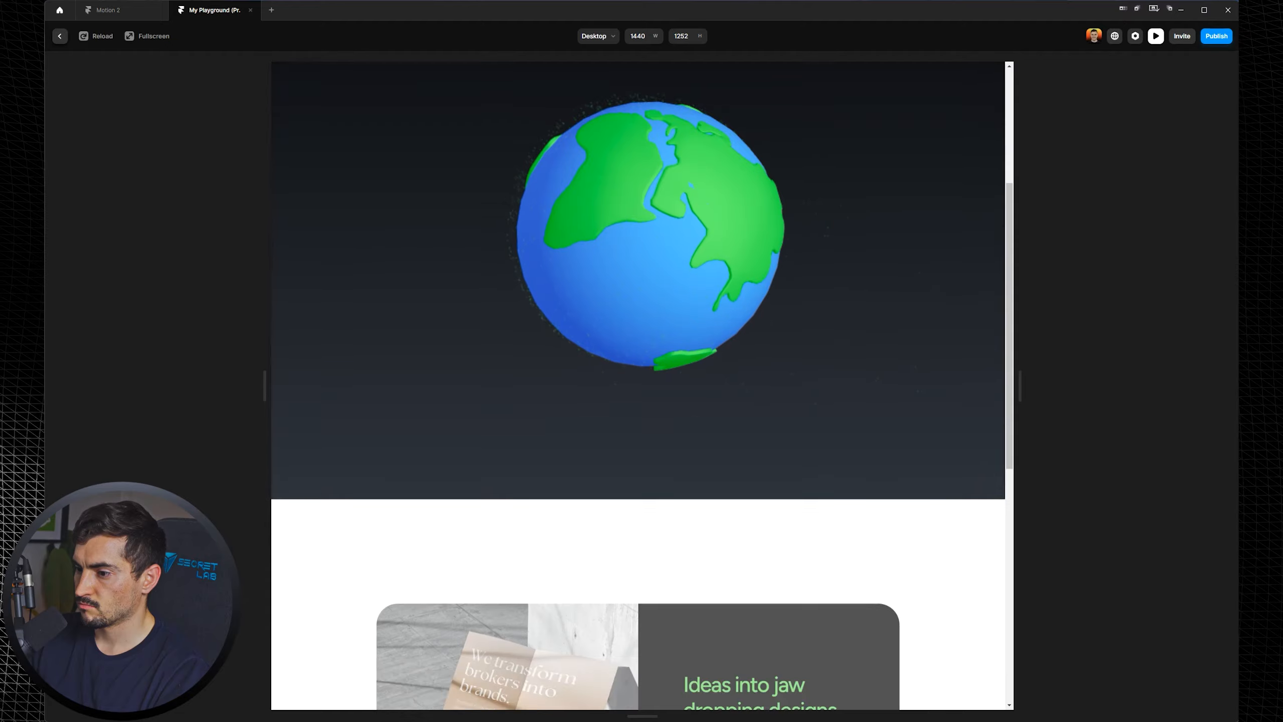
scroll(898, 274, "down", 3)
scroll(898, 273, "up", 4)
scroll(899, 273, "down", 5)
scroll(896, 267, "up", 3)
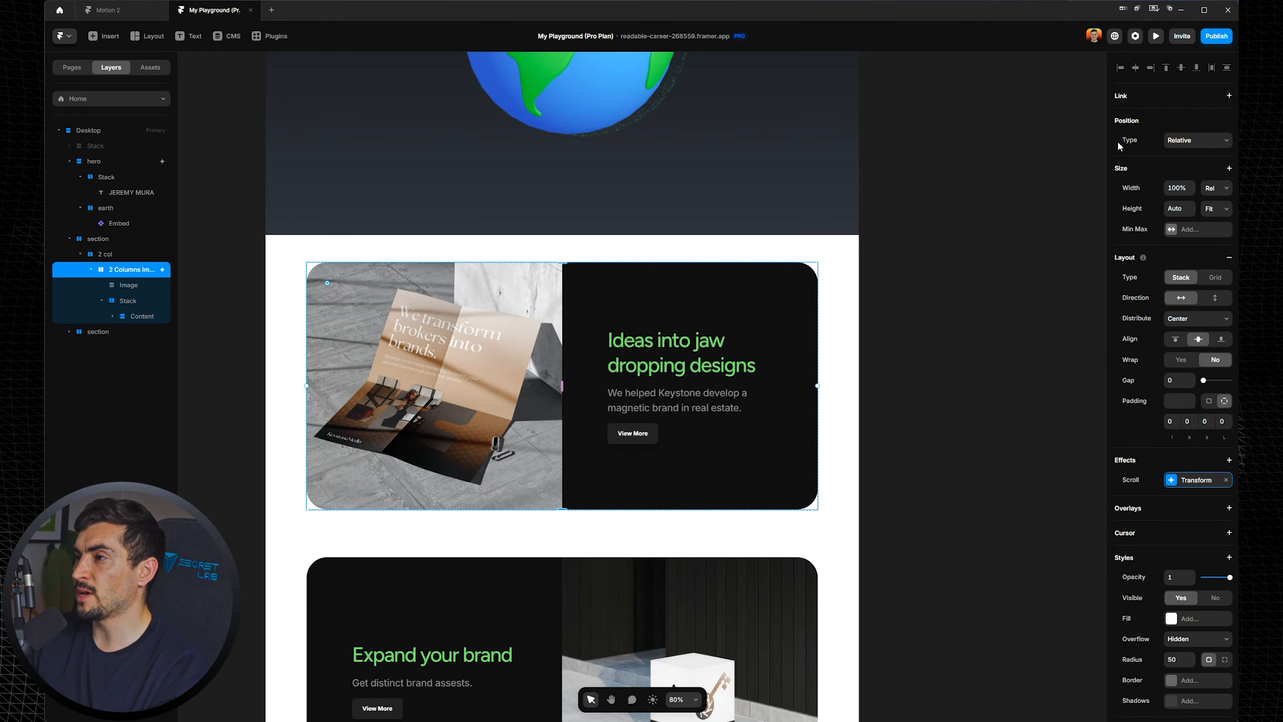
Bring up the two-column card's scroll transform settings and recheck the effect by scrolling through the page preview.
left_click(1224, 462)
left_click(1194, 555)
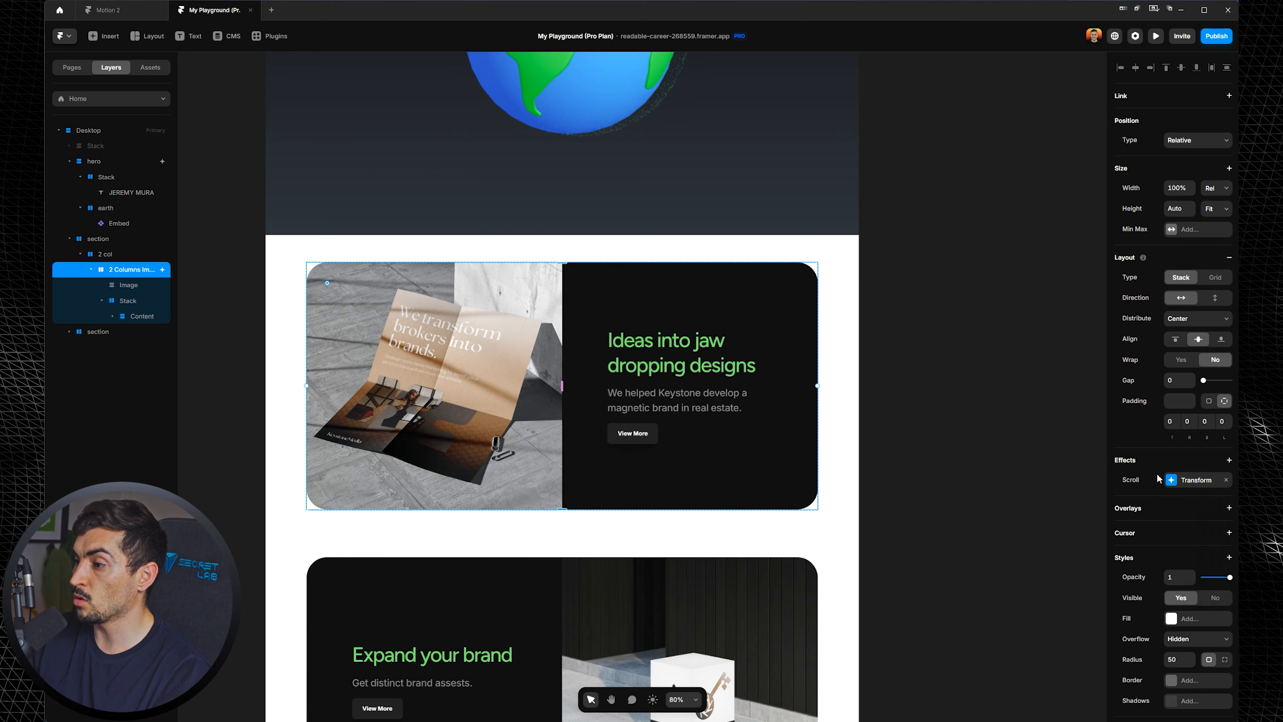
left_click(1156, 36)
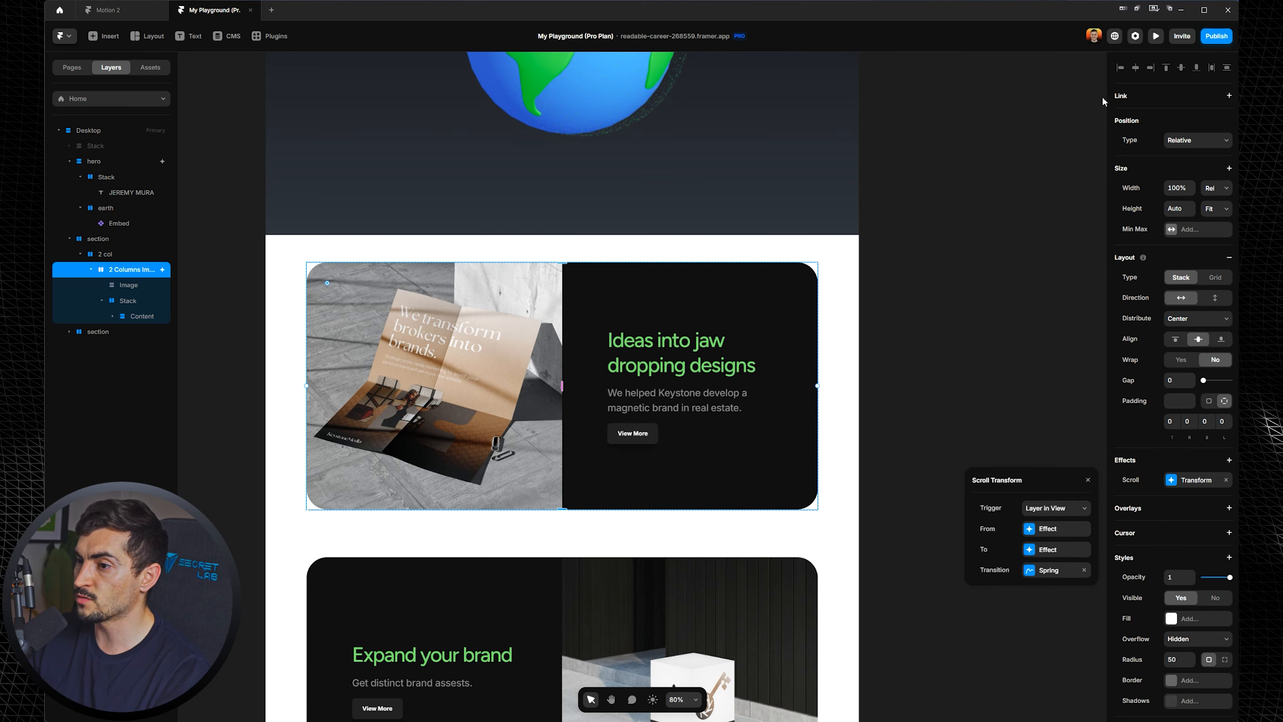
left_click(1155, 37)
scroll(890, 249, "down", 10)
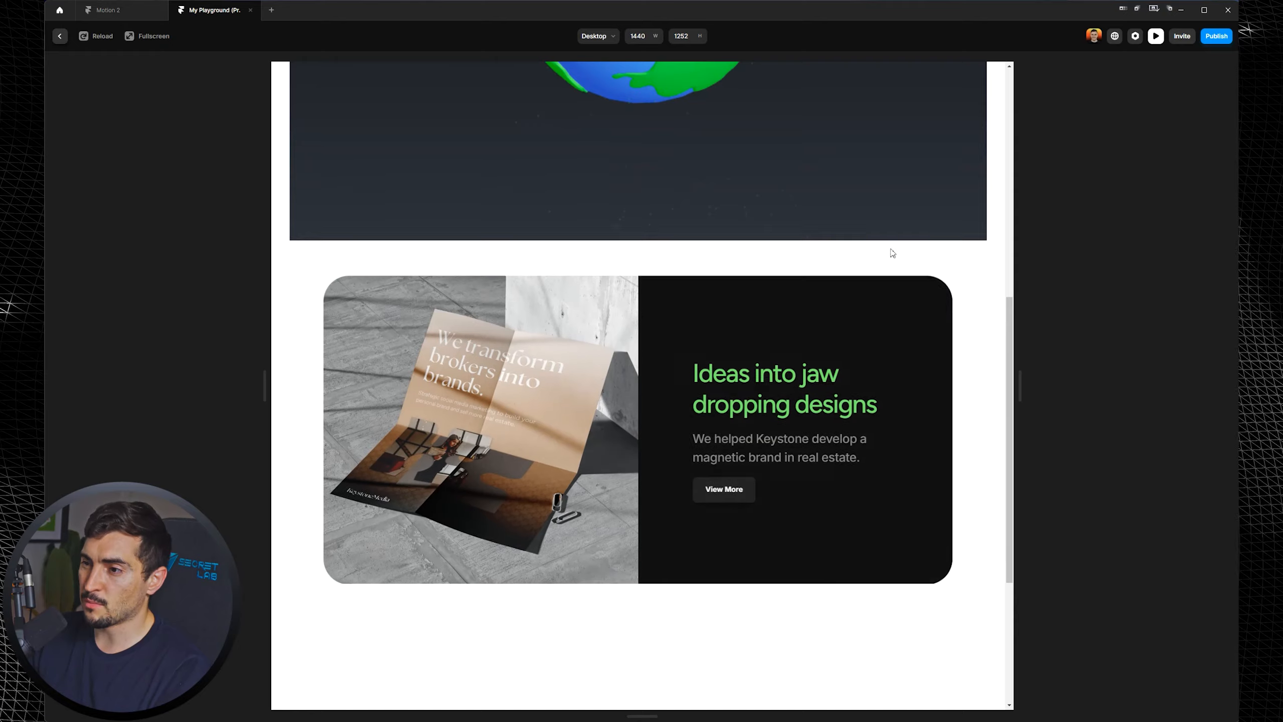
scroll(890, 248, "up", 15)
scroll(888, 249, "down", 10)
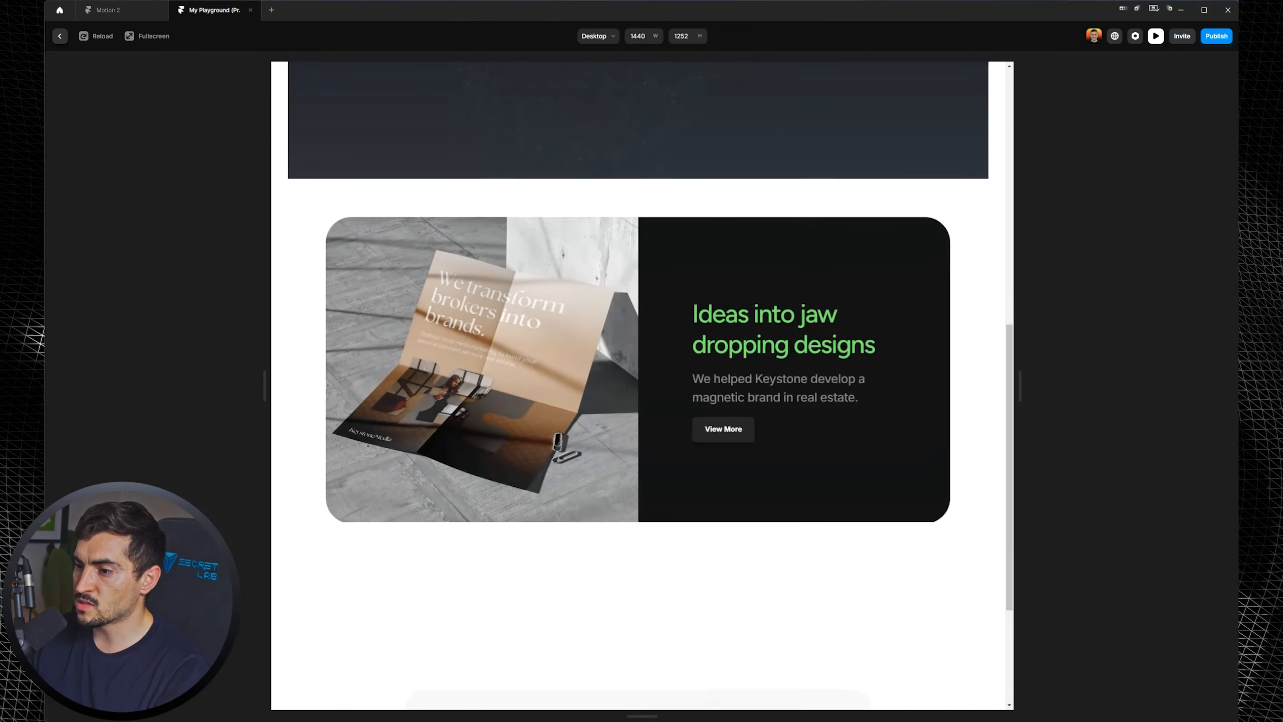
scroll(888, 249, "up", 10)
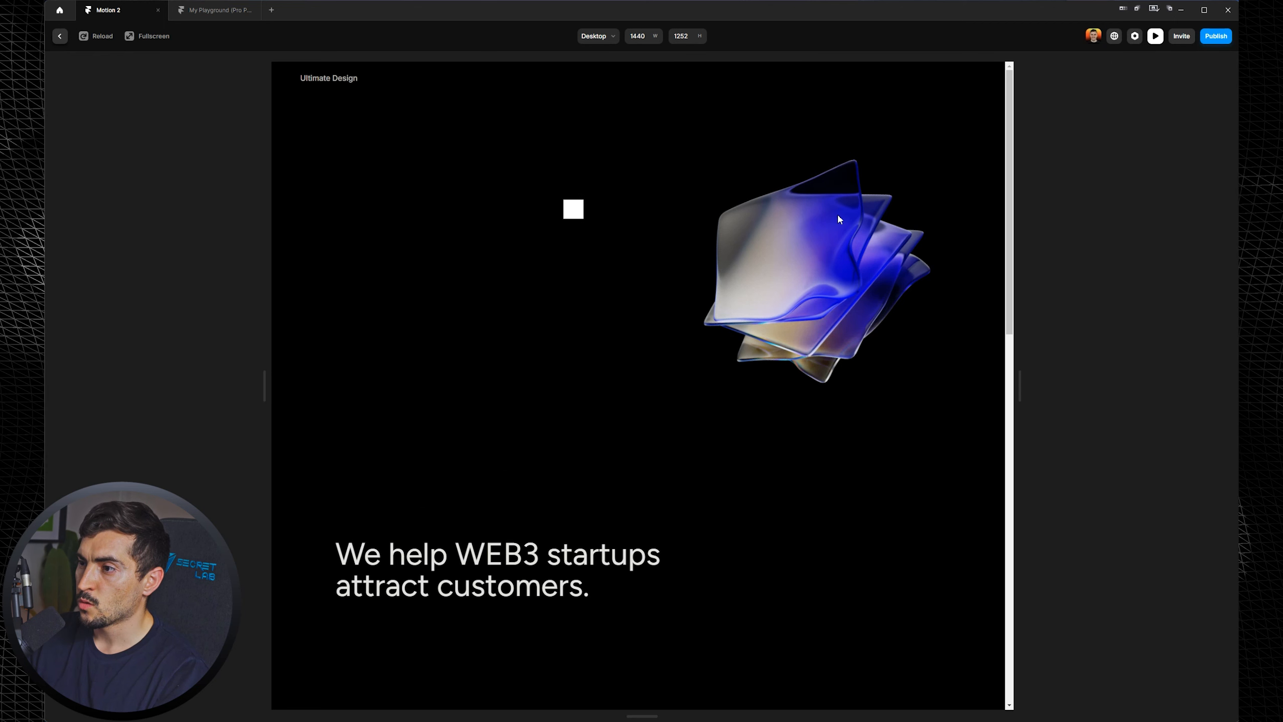
Check the staggered white column reveal below the hero in the Motion 2 preview, and return to the canvas.
scroll(800, 242, "down", 2)
scroll(800, 242, "down", 6)
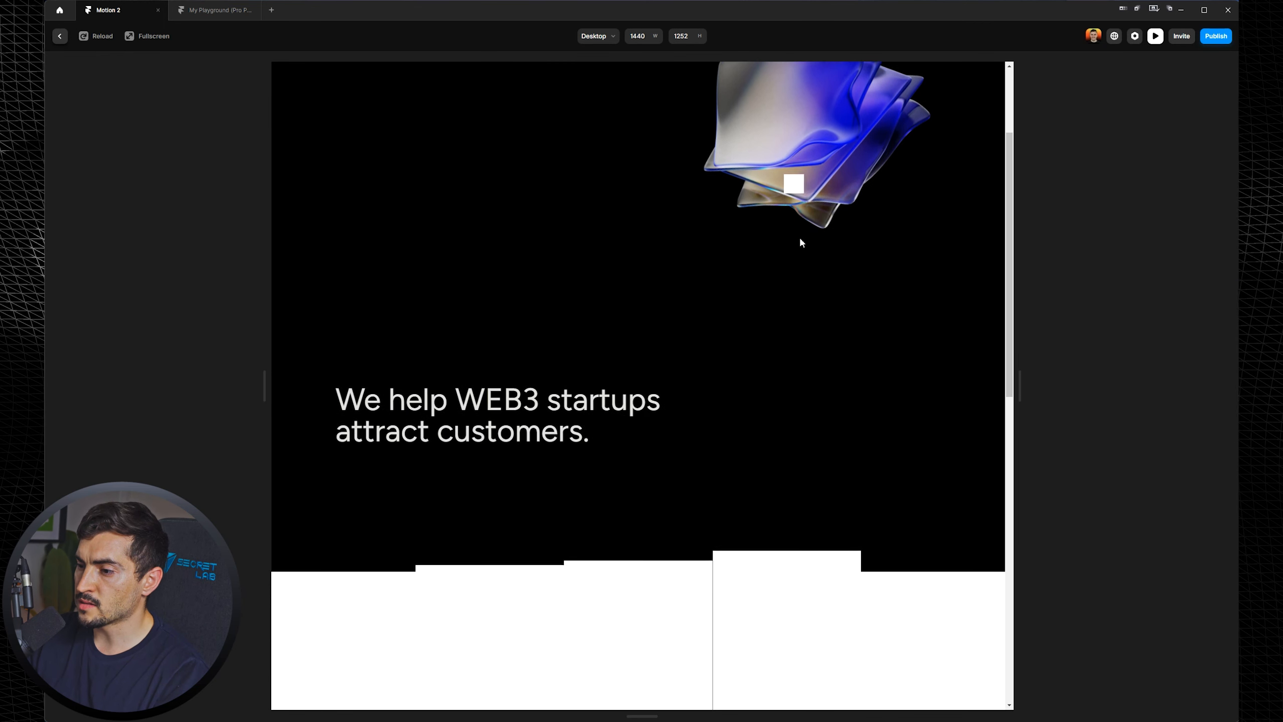
scroll(709, 248, "down", 10)
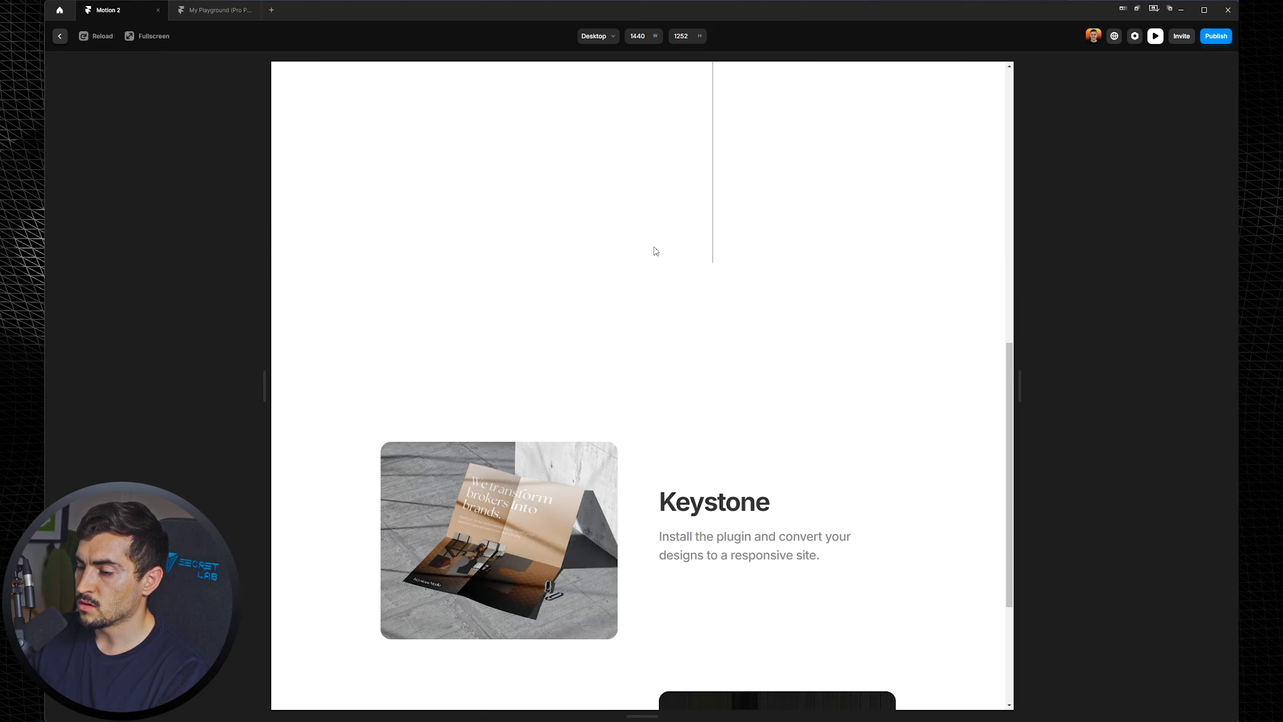
scroll(702, 252, "up", 15)
key("Escape")
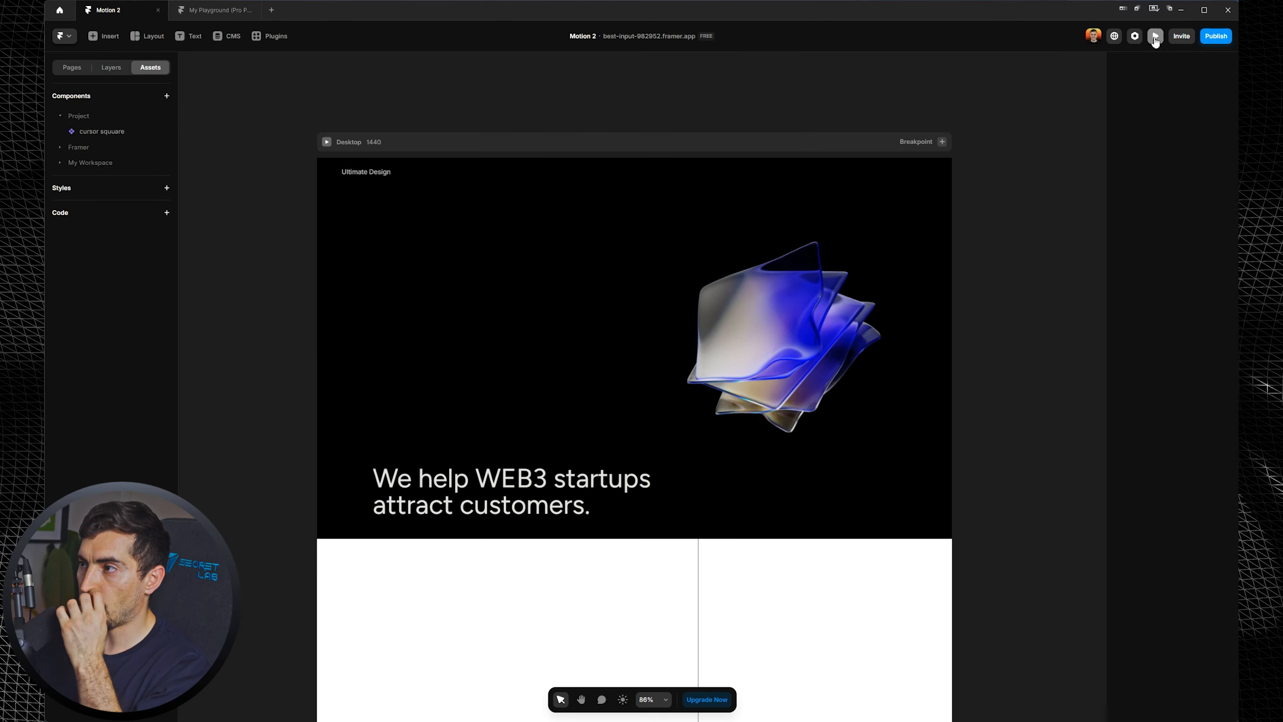
Examine the layers of the Motion 2 hero: the navigation, hero frame, gradient glass image and heading text.
scroll(644, 206, "up", 1)
left_click(596, 171)
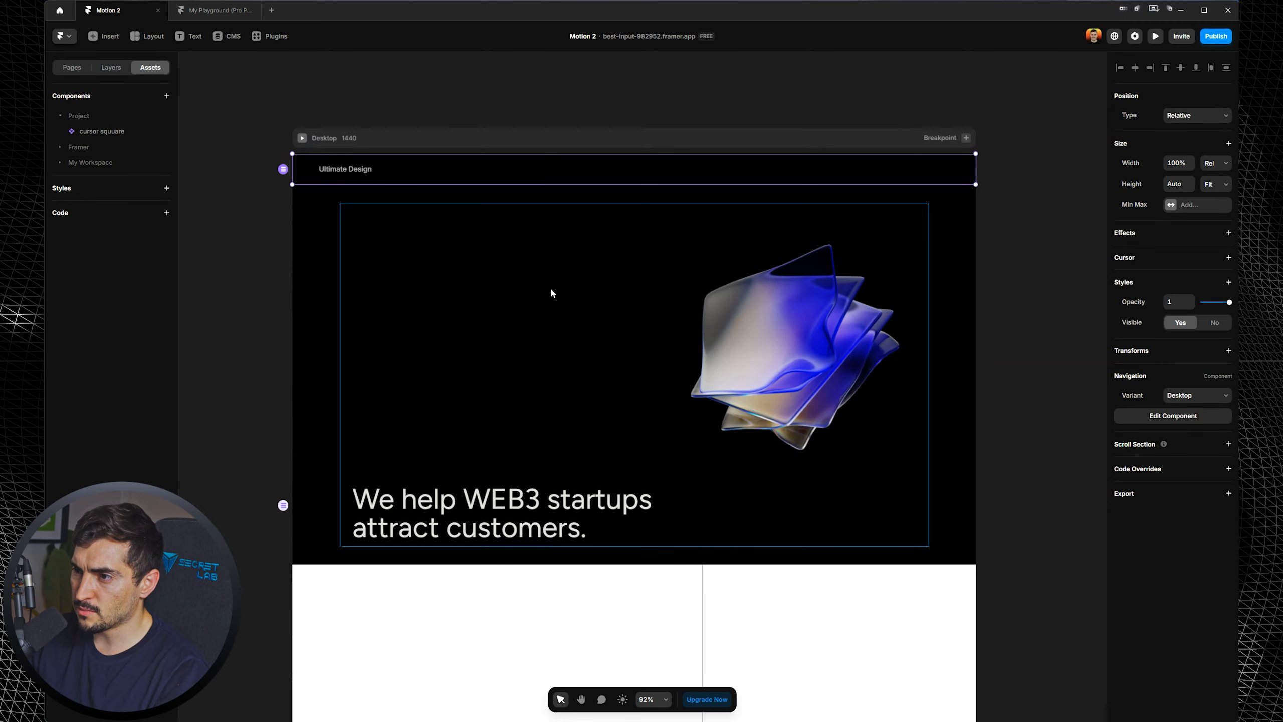
left_click(444, 203)
left_click(351, 216)
left_click(104, 69)
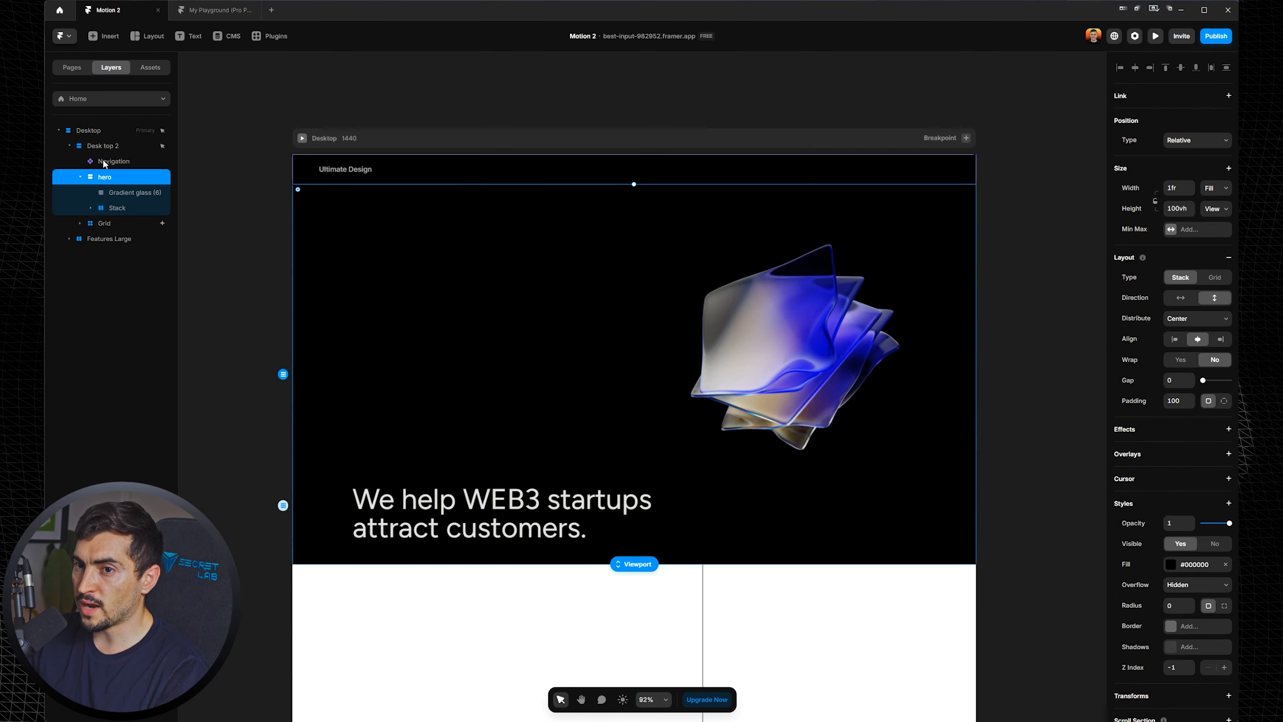
left_click(760, 343)
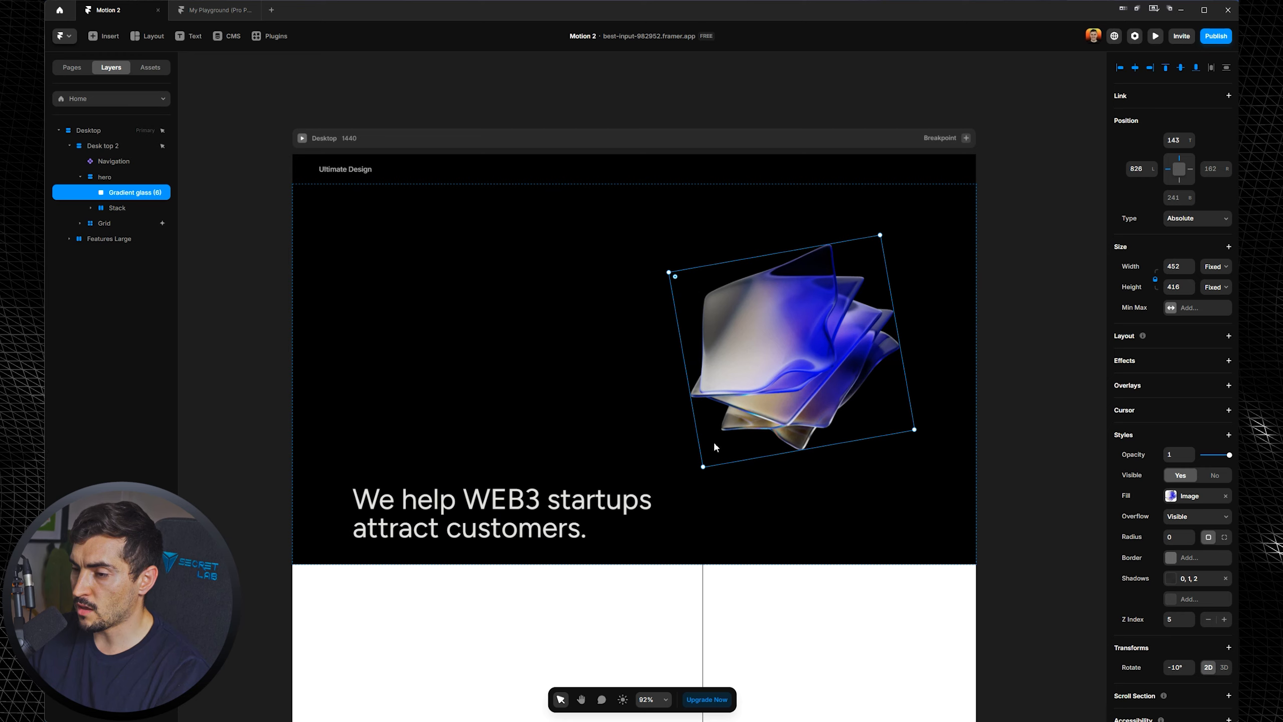
left_click(597, 535)
scroll(702, 534, "up", 2)
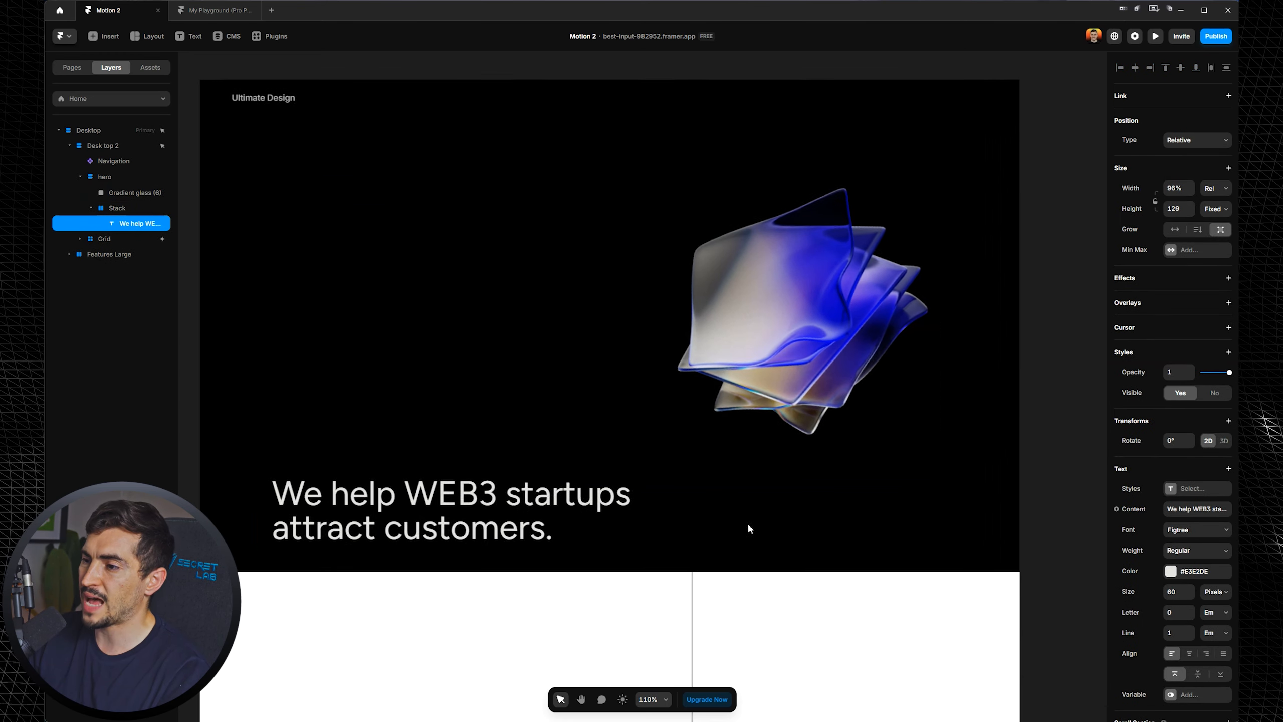
scroll(482, 336, "down", 2)
left_click(435, 498)
Examine the white grid below the Motion 2 hero and the column frames inside it.
left_click(130, 241)
scroll(543, 542, "down", 2)
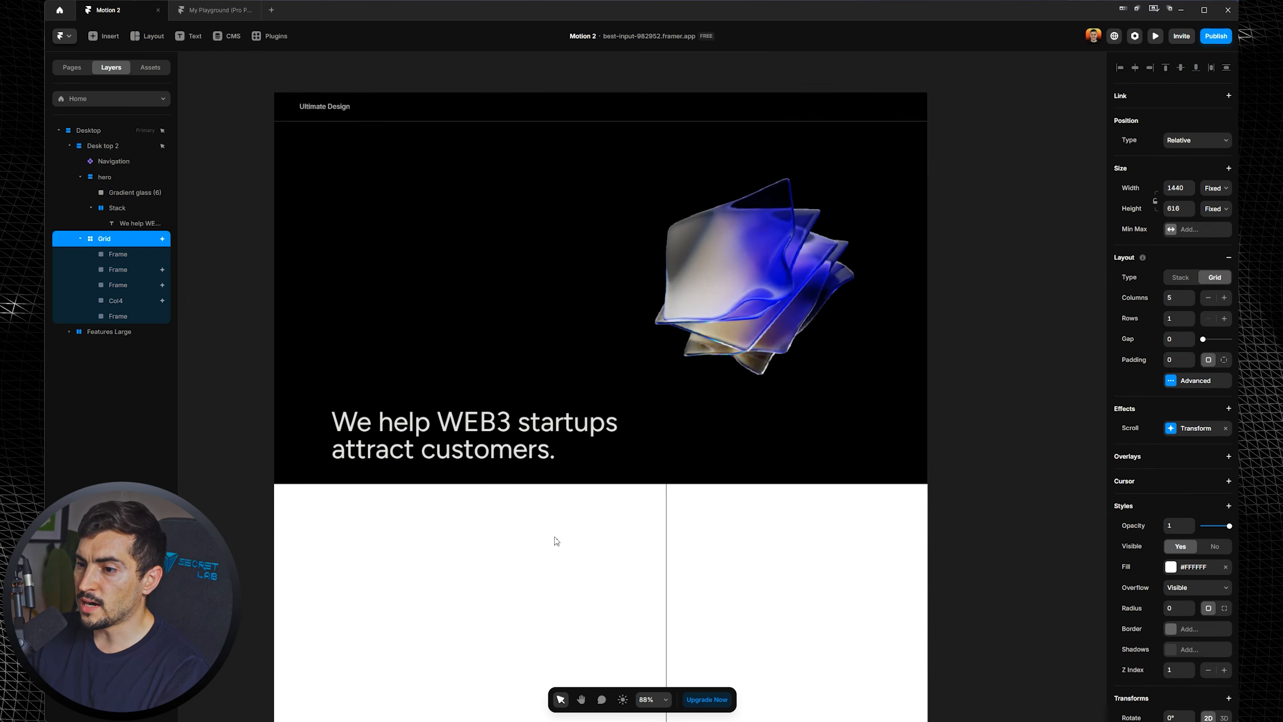
left_click_drag(575, 590, 527, 355)
scroll(524, 344, "down", 2)
left_click(651, 230)
scroll(719, 302, "down", 2)
left_click(579, 333)
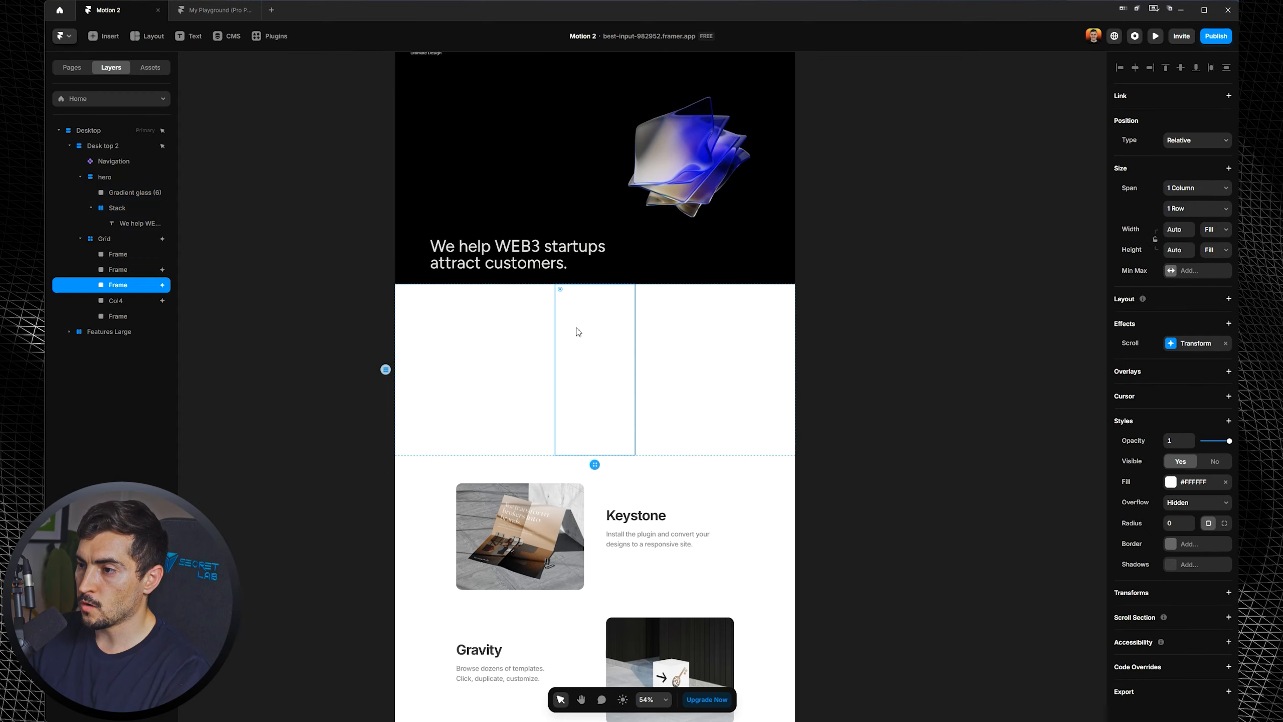
scroll(510, 303, "up", 2)
Draw a new layout grid about 1159 by 812 on the empty canvas beside the page.
left_click(107, 37)
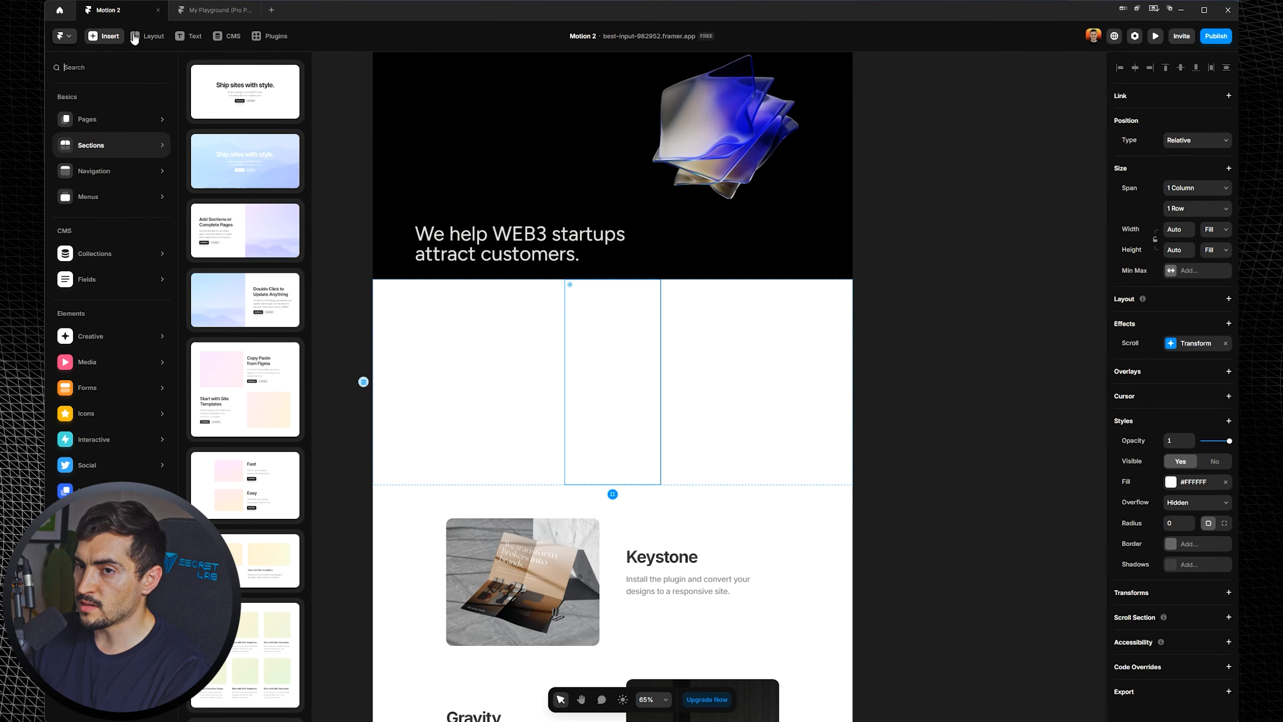
left_click(906, 287)
mouse_move(917, 285)
left_mouse_down()
mouse_move(679, 291)
mouse_move(1065, 535)
left_mouse_up()
left_click(116, 162)
left_click(151, 37)
left_click(160, 95)
mouse_move(899, 325)
left_mouse_down()
mouse_move(880, 379)
mouse_move(707, 308)
left_mouse_up()
left_click(681, 259)
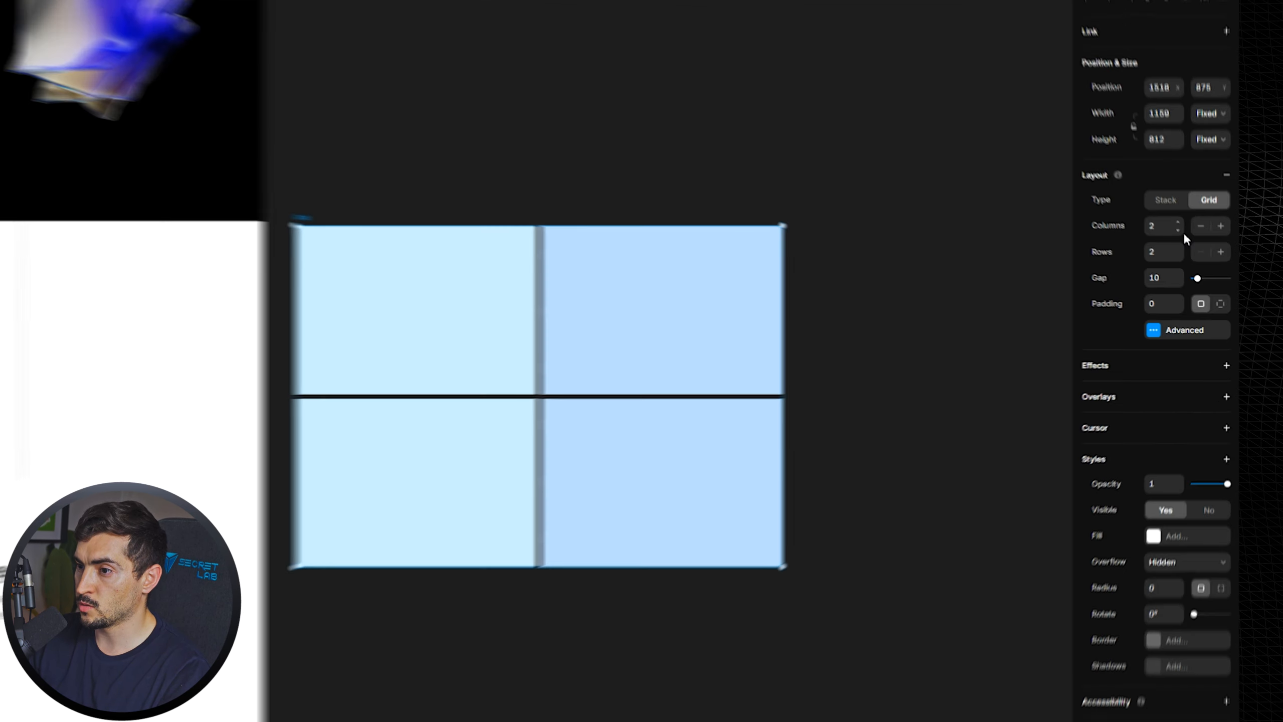
Set the new grid to 5 columns and 1 row.
left_click(1221, 225)
left_click(1221, 225)
left_click(1220, 226)
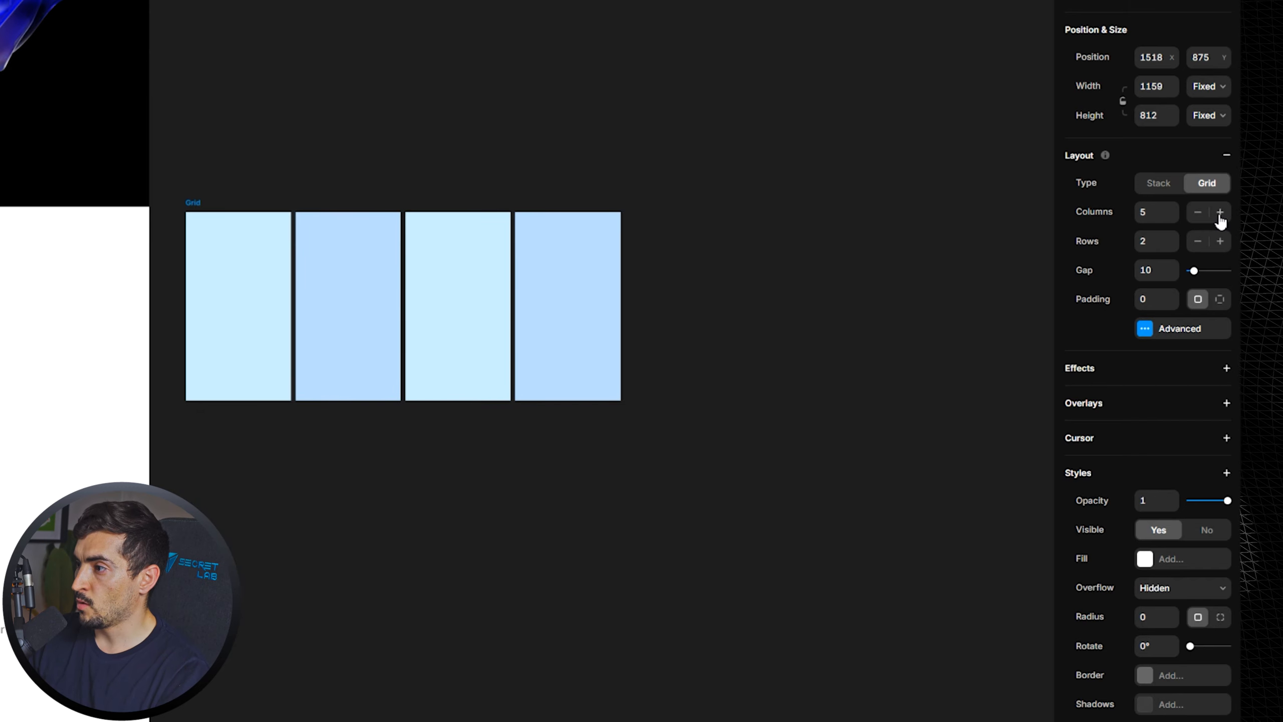
left_click(1196, 244)
Duplicate the fourth cell of the new grid to fill its empty fifth column.
left_click(584, 265)
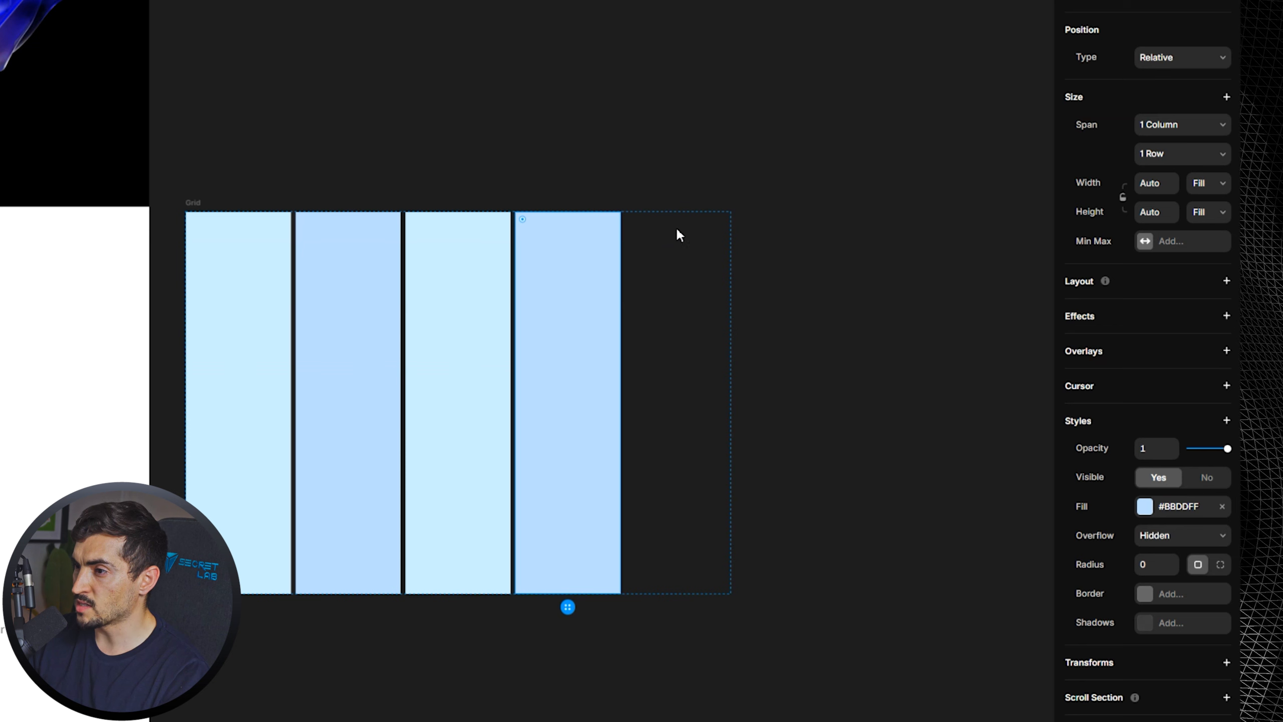
left_click(654, 222)
left_click(584, 253)
key("Delete")
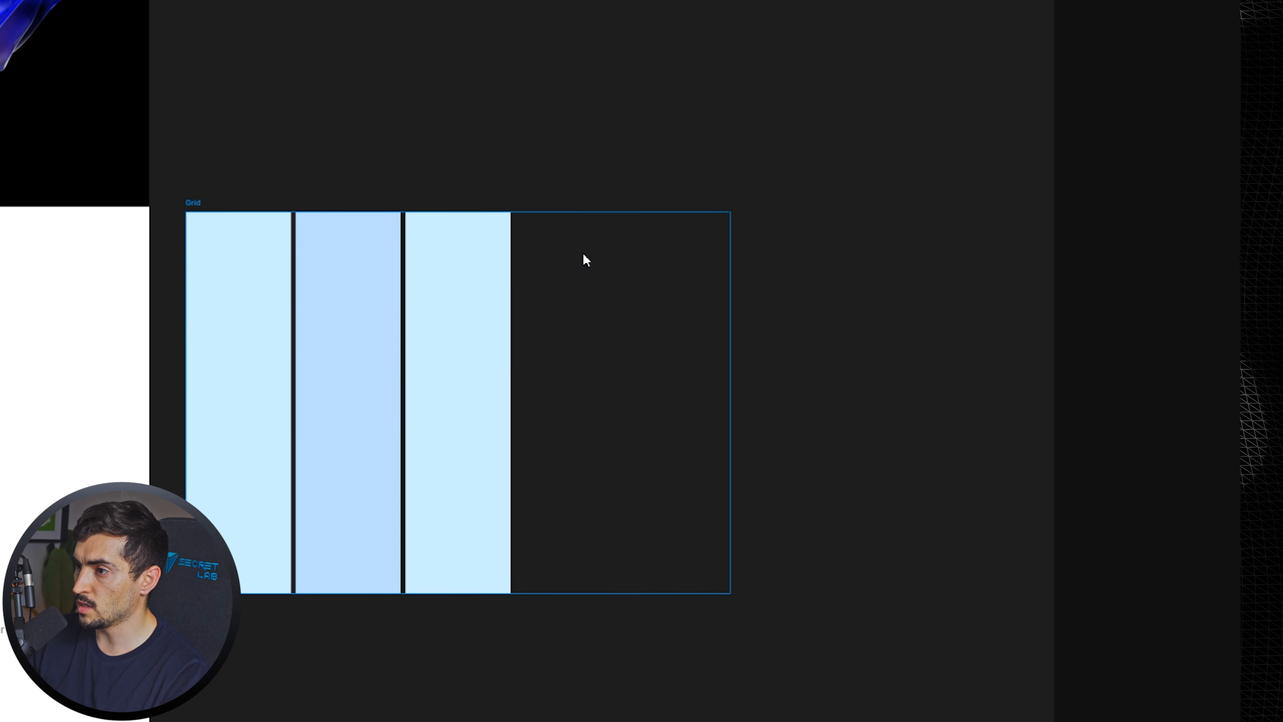
key("ctrl+z")
key("ctrl+d")
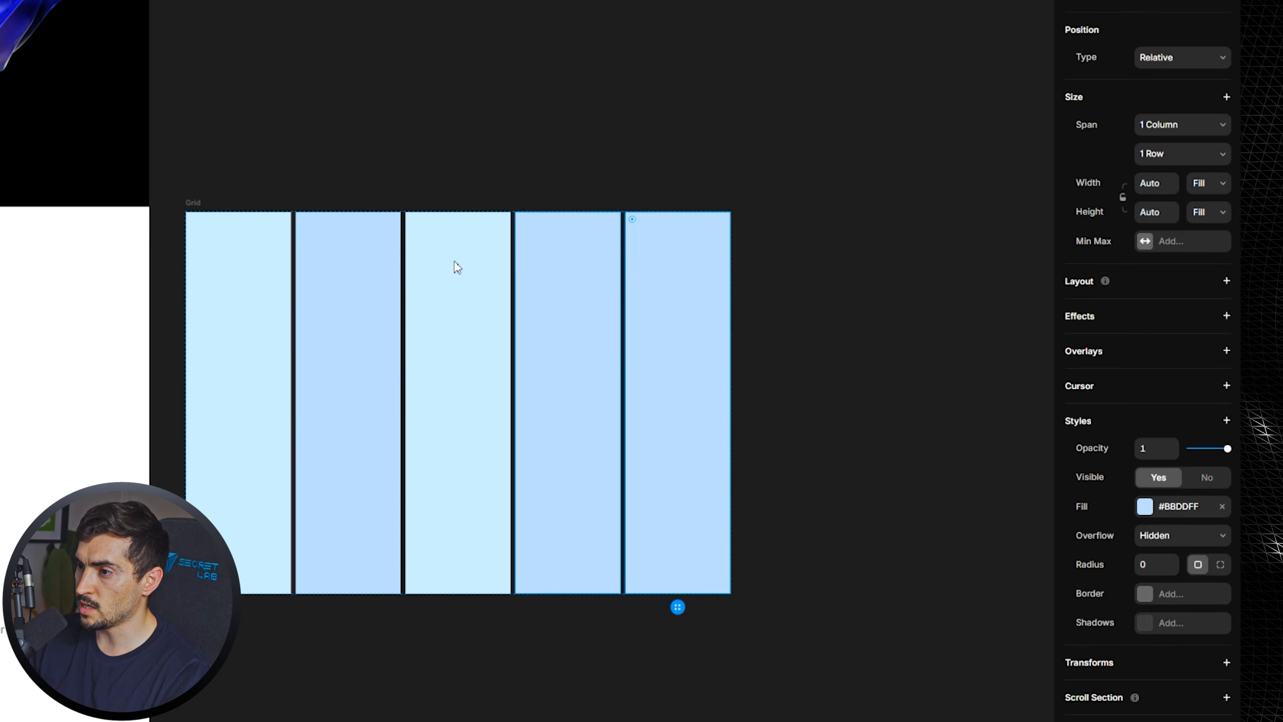
scroll(371, 340, "up", 2)
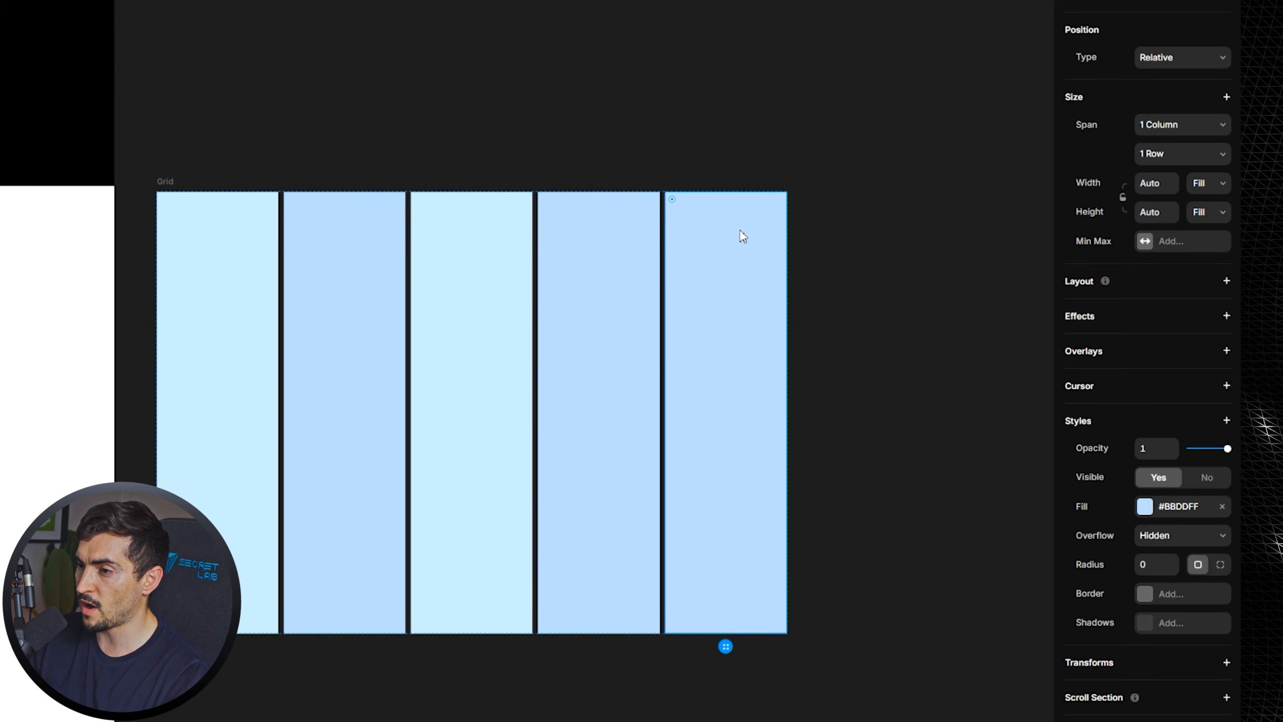
Select all five cells of the new grid and set their fill to white #FFFFFF.
left_click(489, 260, "shift")
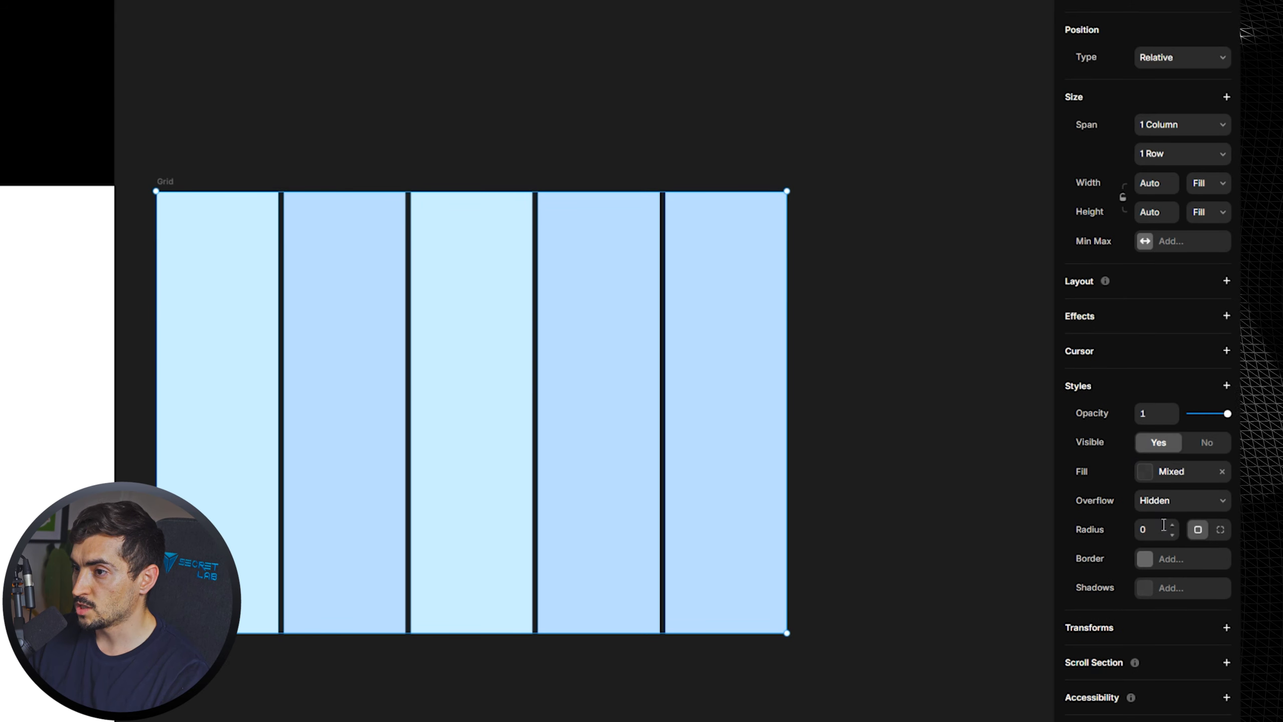
left_click(1145, 471)
left_click(882, 501)
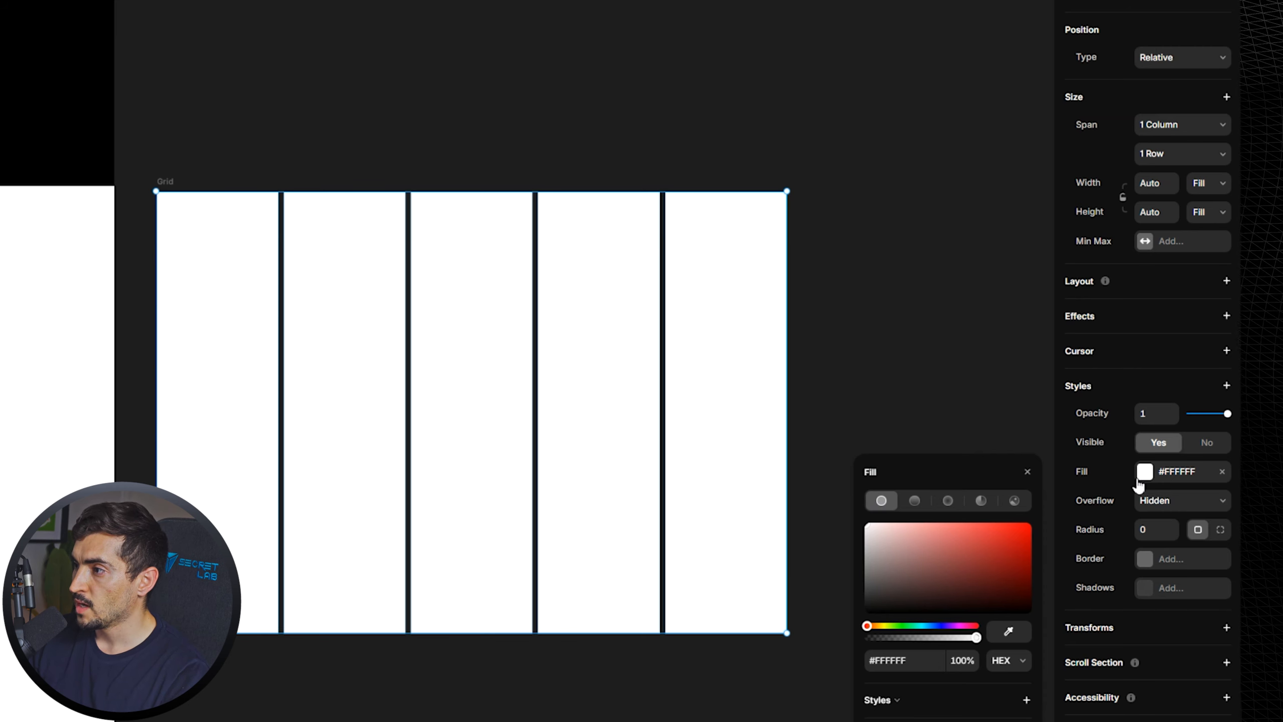
left_click(651, 137)
Set the new grid's gap to 0.
left_click(606, 252)
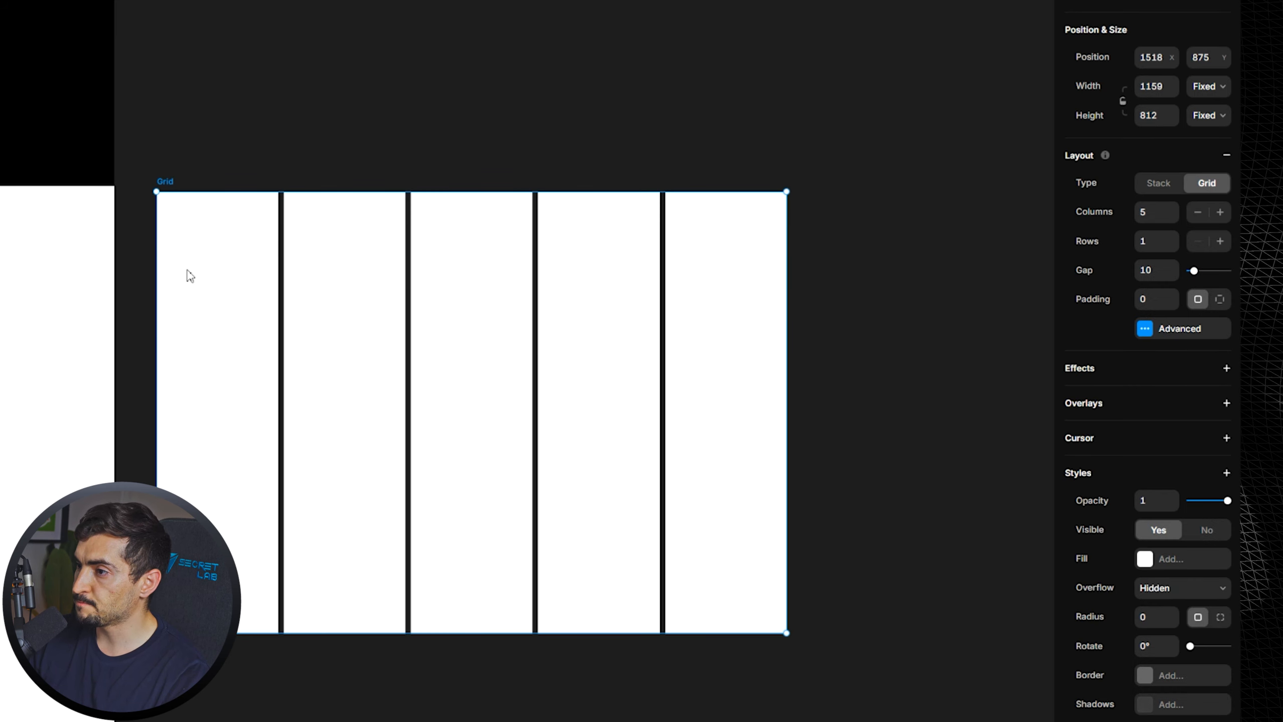
key("Return")
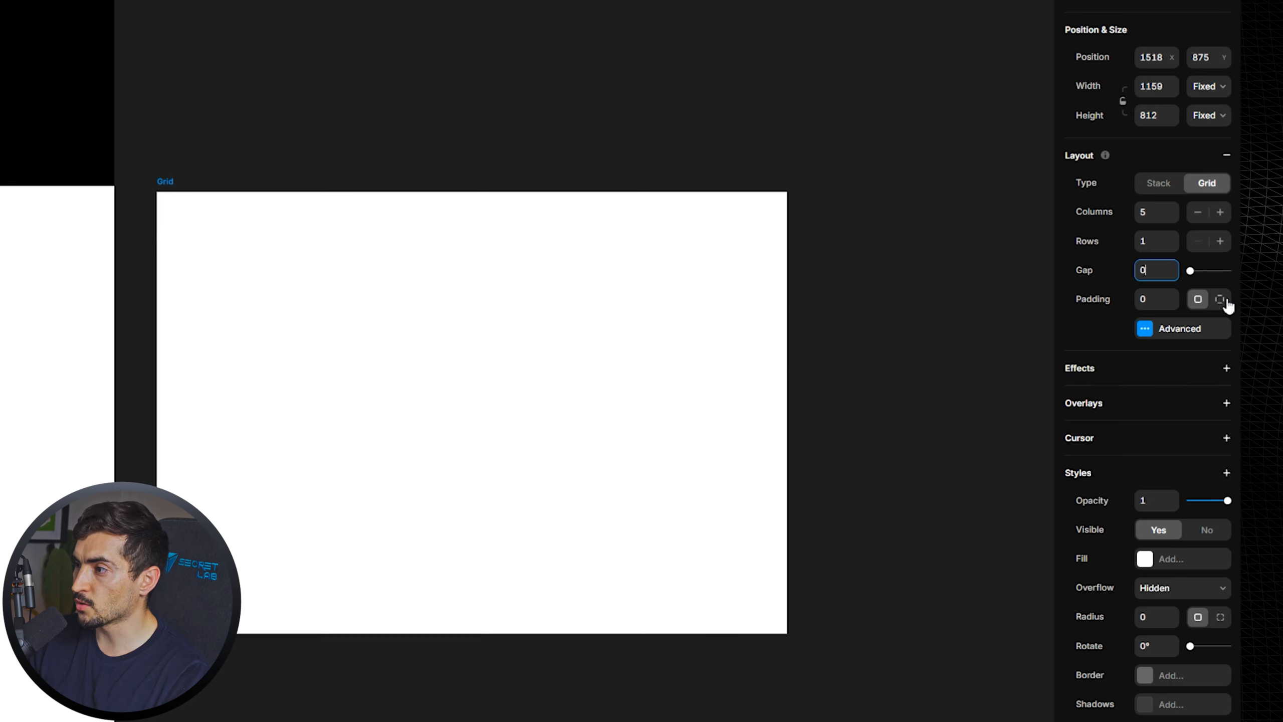
left_click(448, 78)
left_click(586, 250)
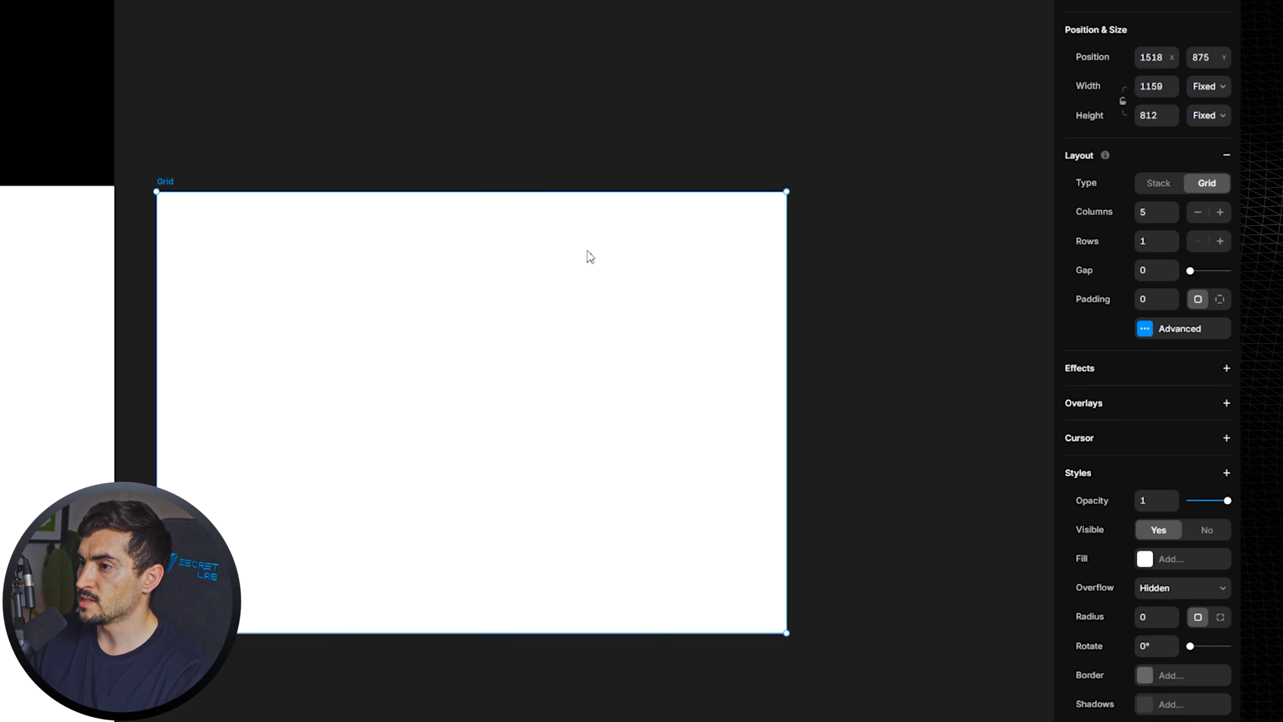
Give the new grid's fourth column a solid border of width 1 on its left side only, colored #303030.
left_click(622, 162)
double_click(616, 306)
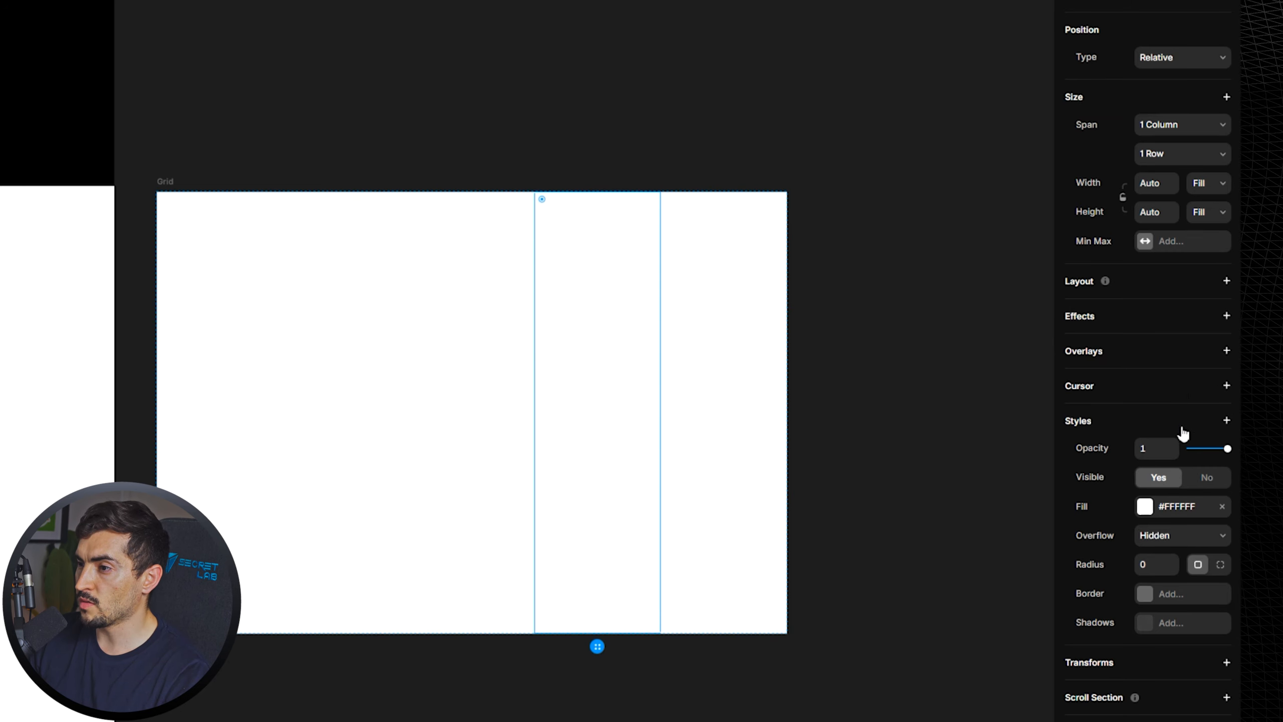
scroll(1182, 433, "down", 3)
left_click(1171, 520)
left_click(1020, 587)
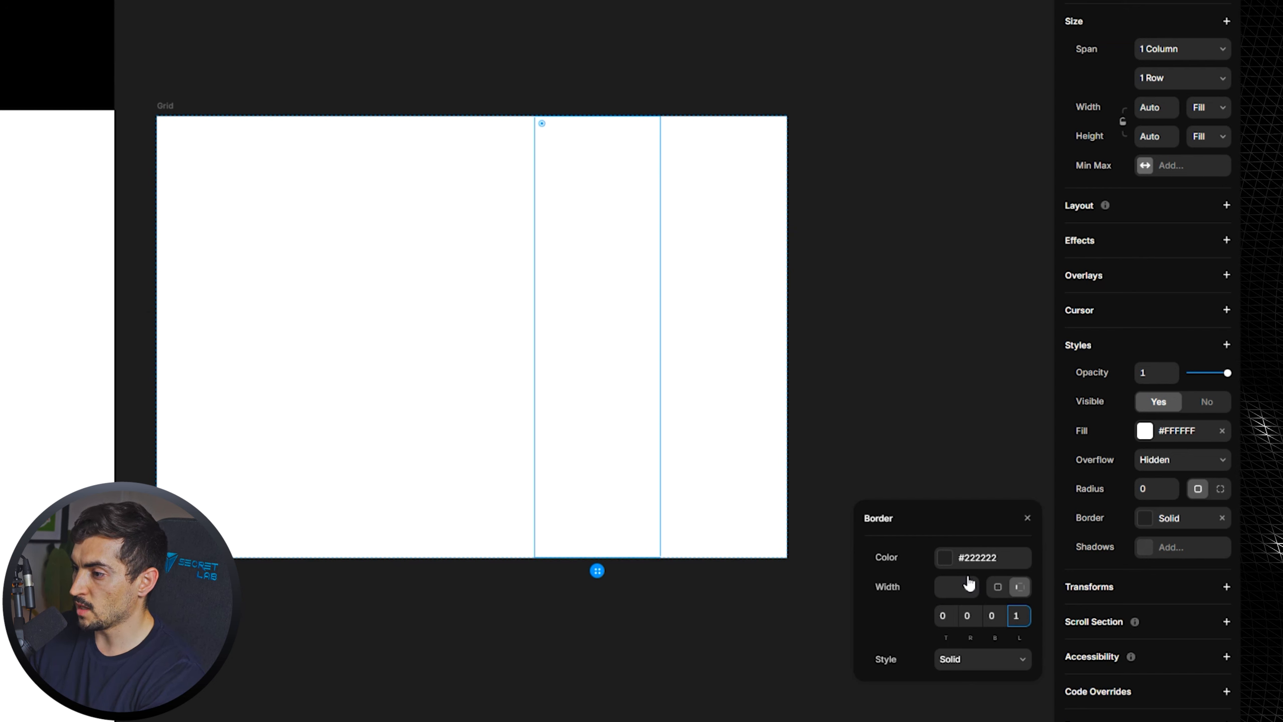
left_click(944, 558)
left_click(874, 612)
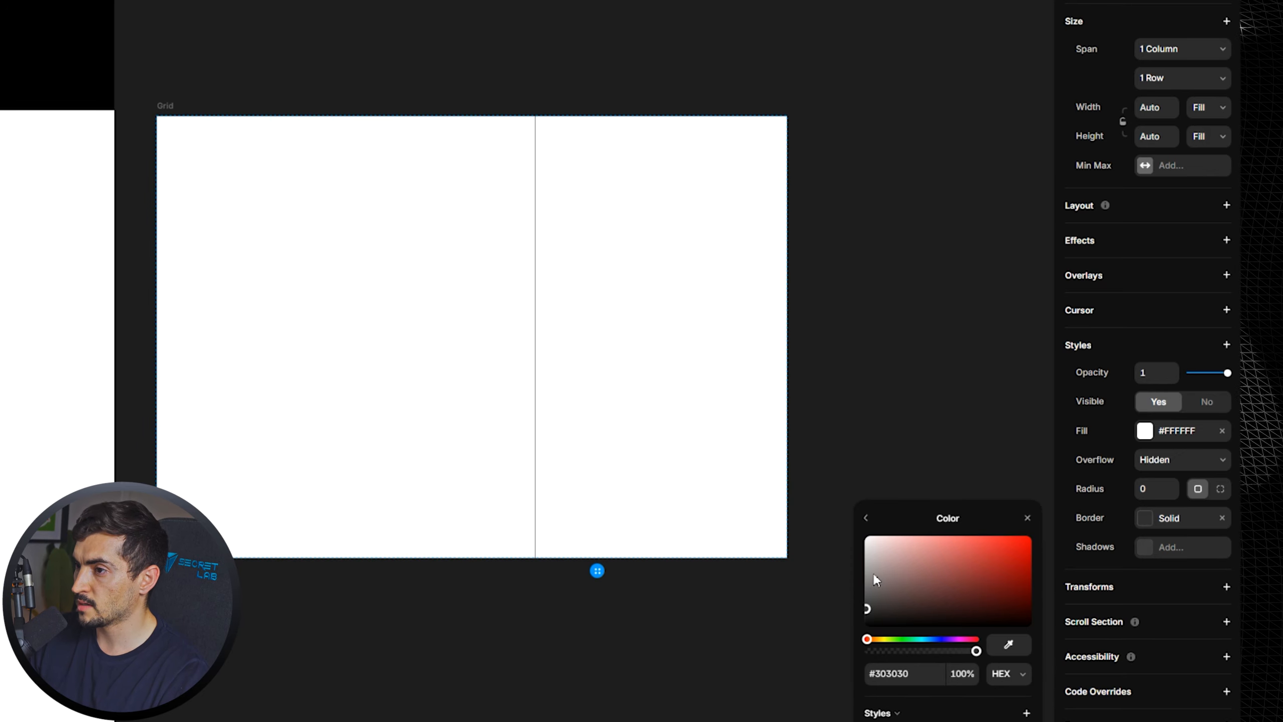
left_click(561, 71)
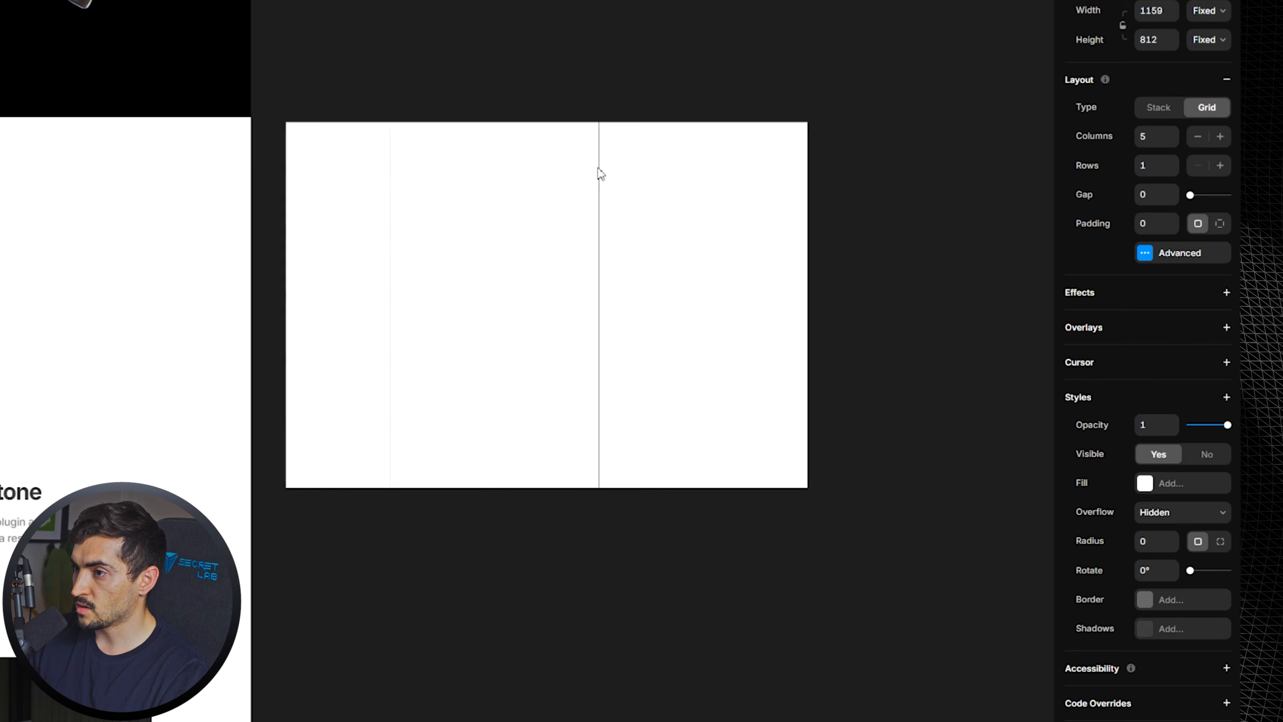
Add a Scroll Transform effect to the fourth column of the new grid.
left_click(518, 172)
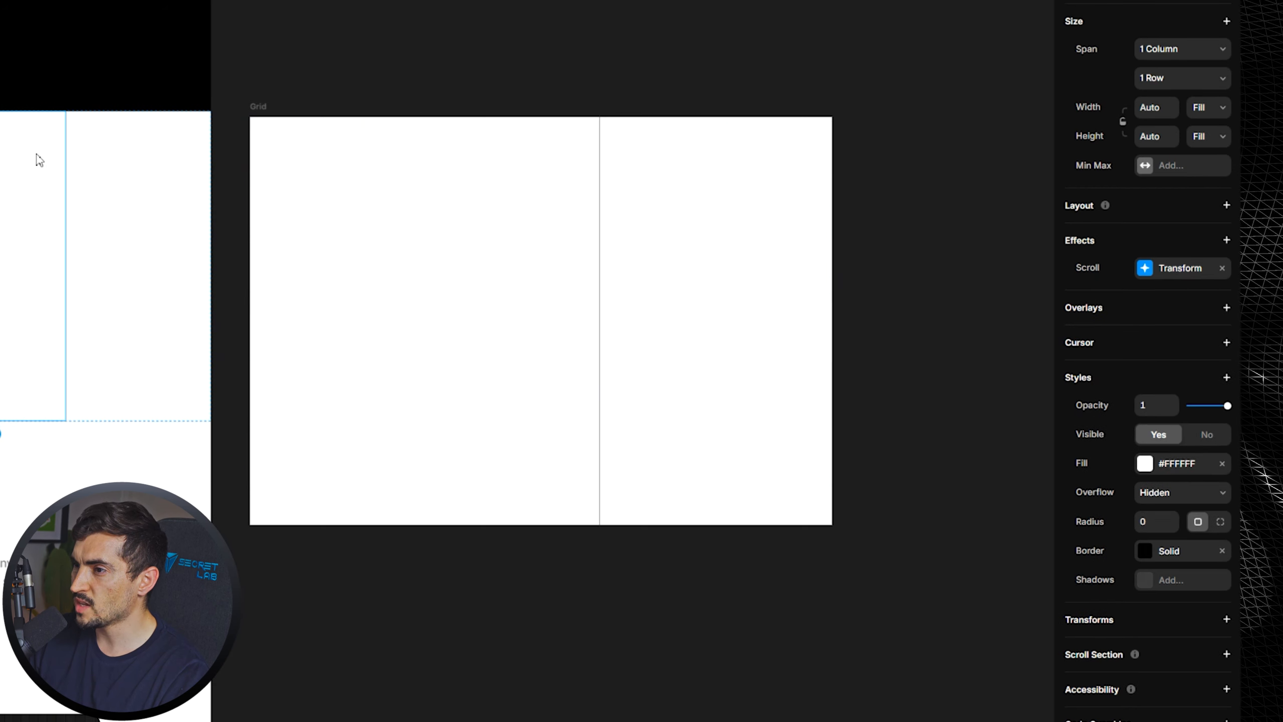
left_click(679, 161)
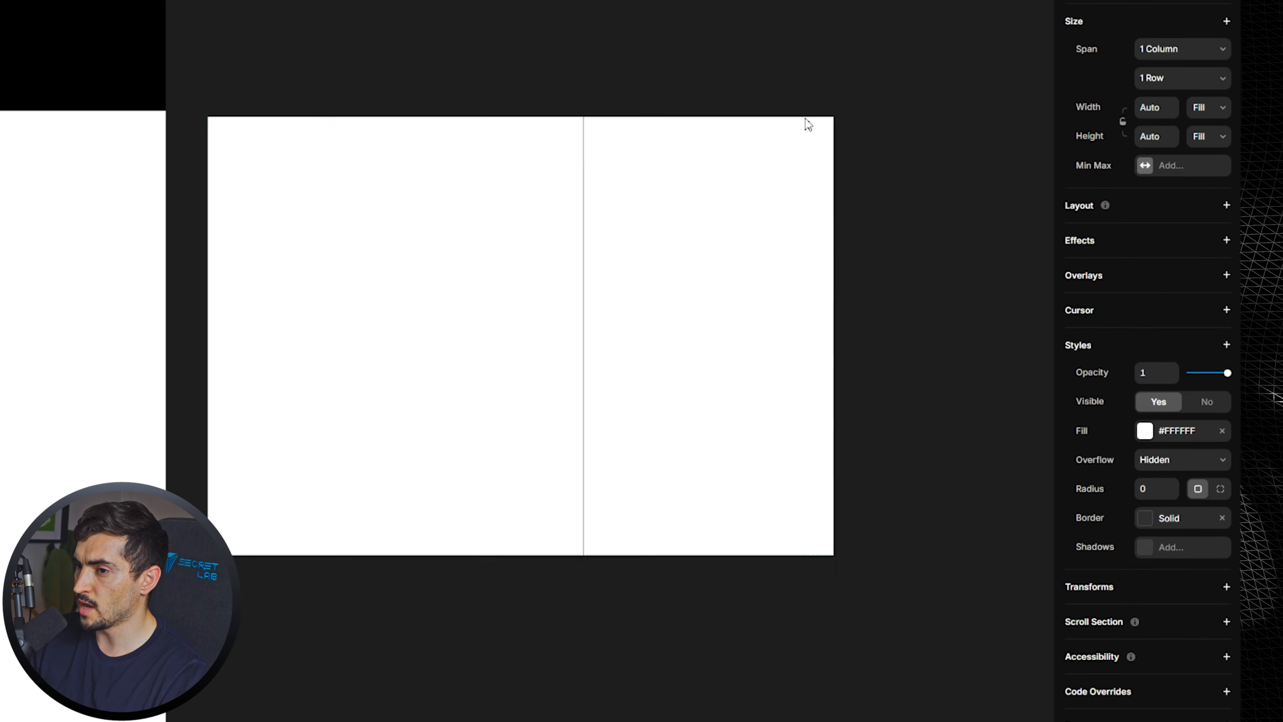
left_click(547, 156)
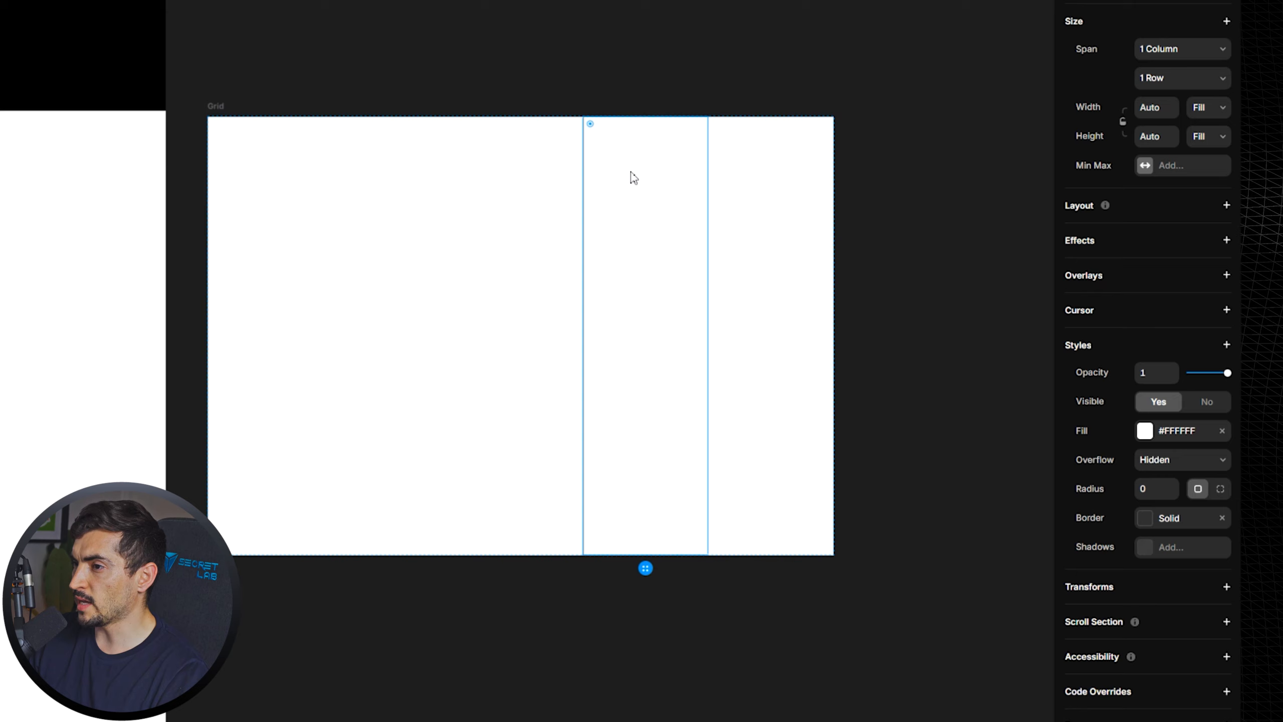
left_click(386, 172)
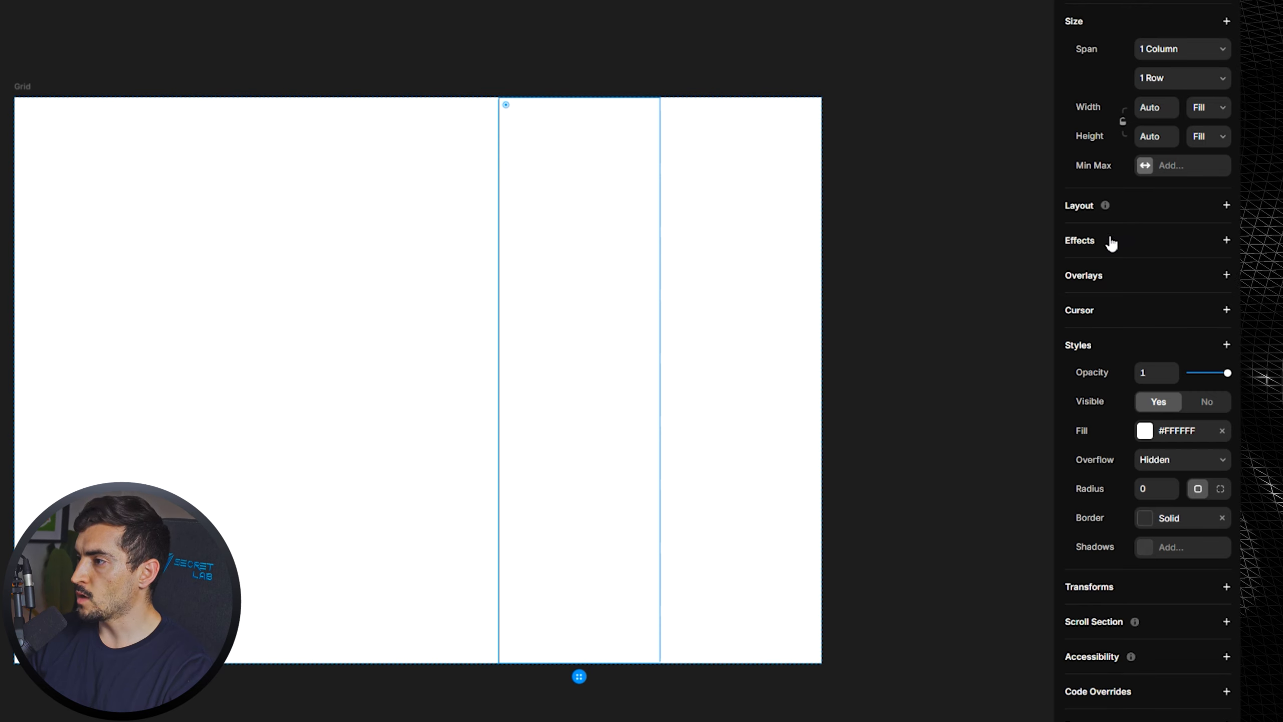
left_click(1227, 239)
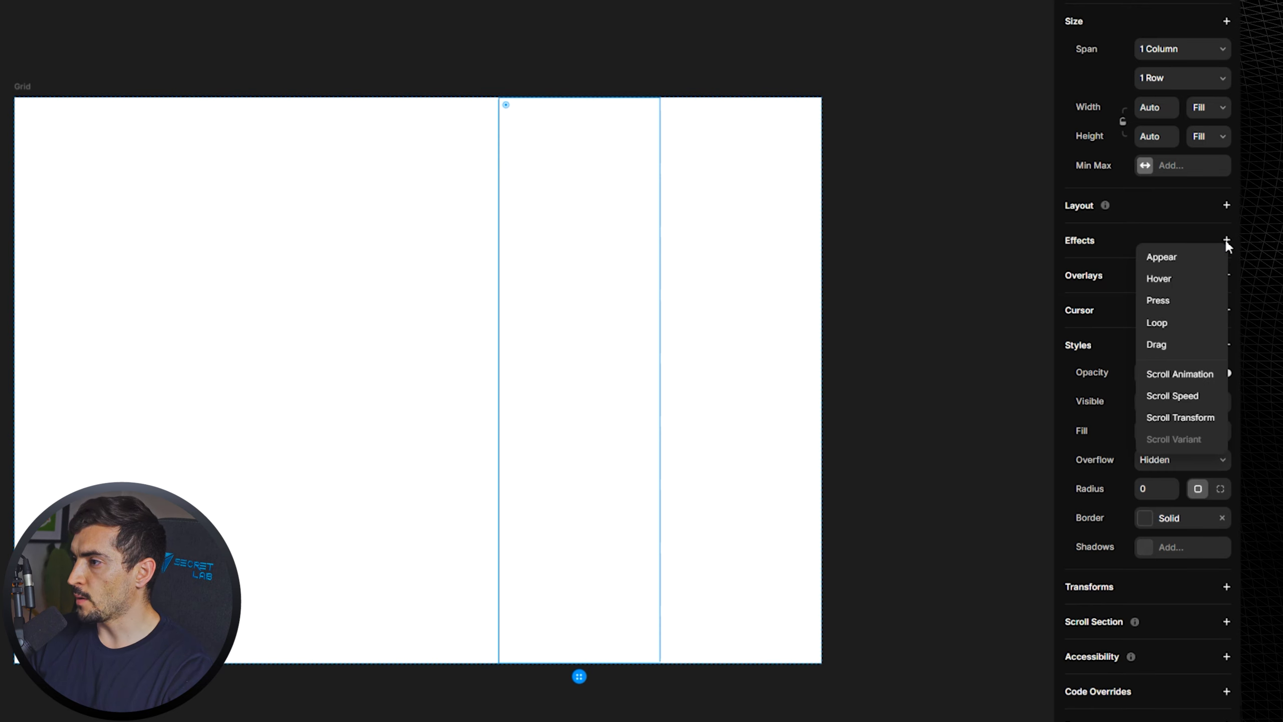
left_click(1157, 415)
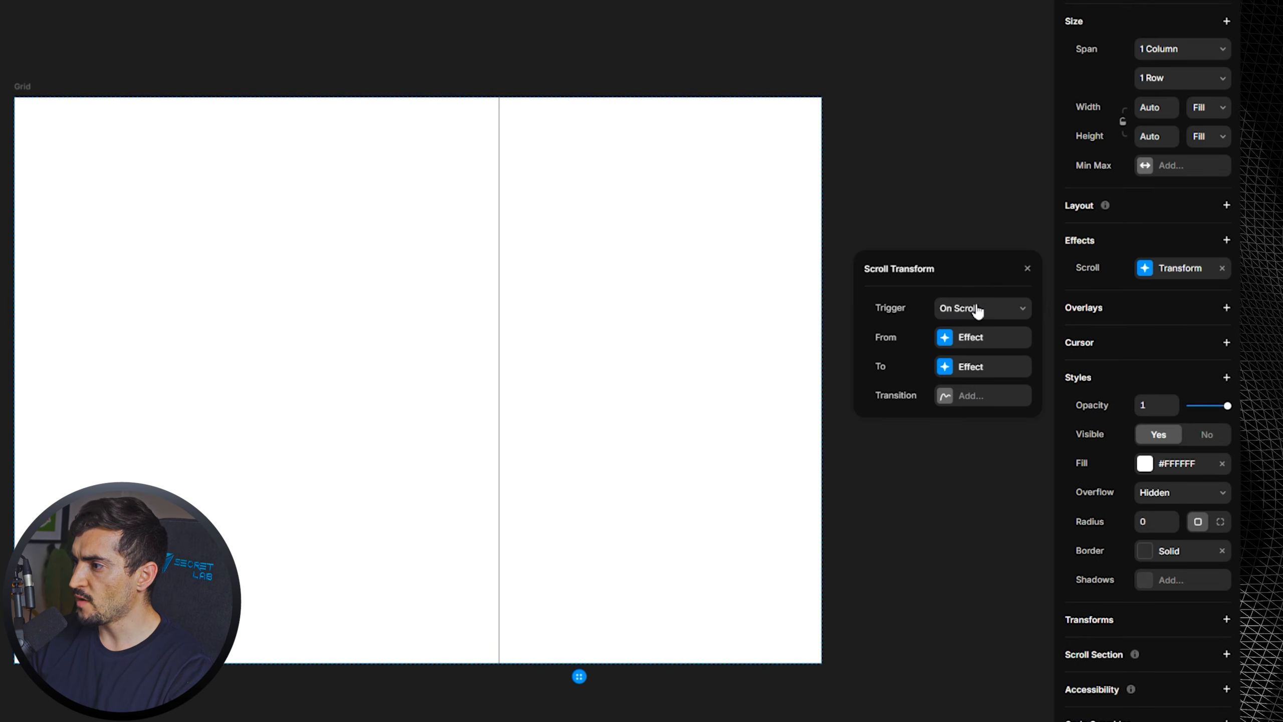
Set the opacity and scale of the fourth column's From state to 1.
left_click(960, 338)
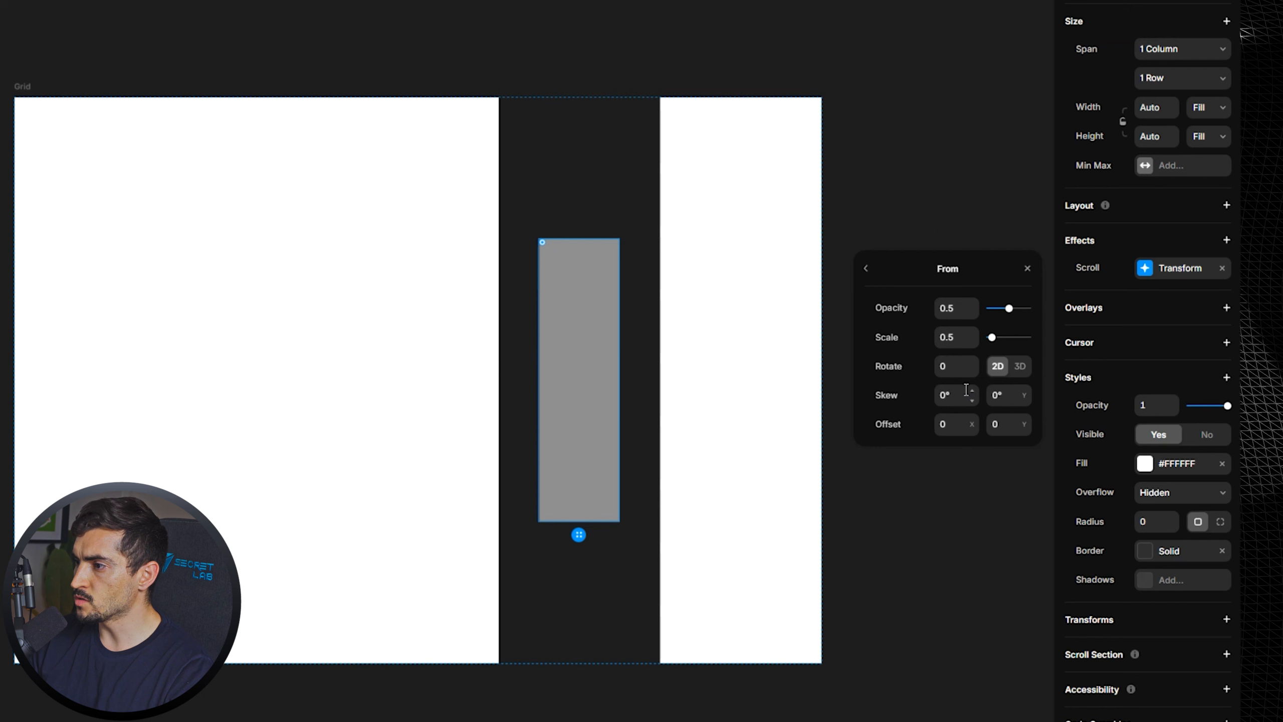
left_click(957, 338)
type("1")
key("shift+Tab")
type("1")
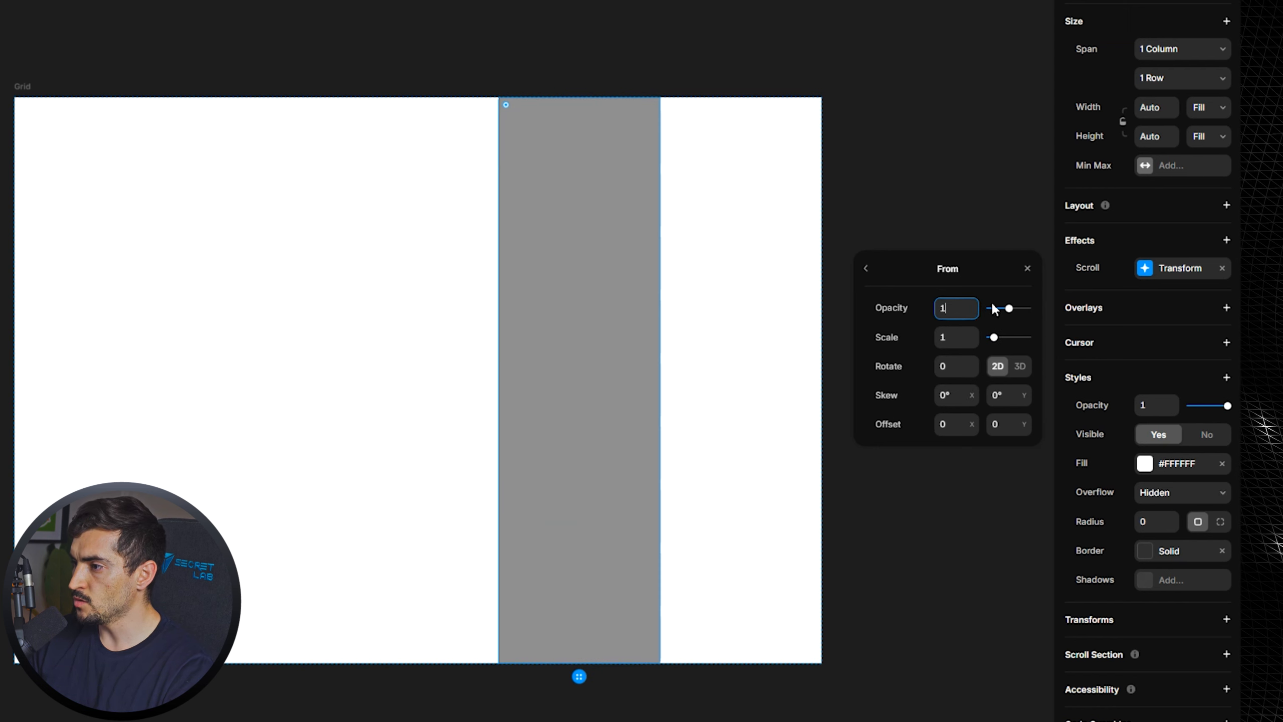
key("Return")
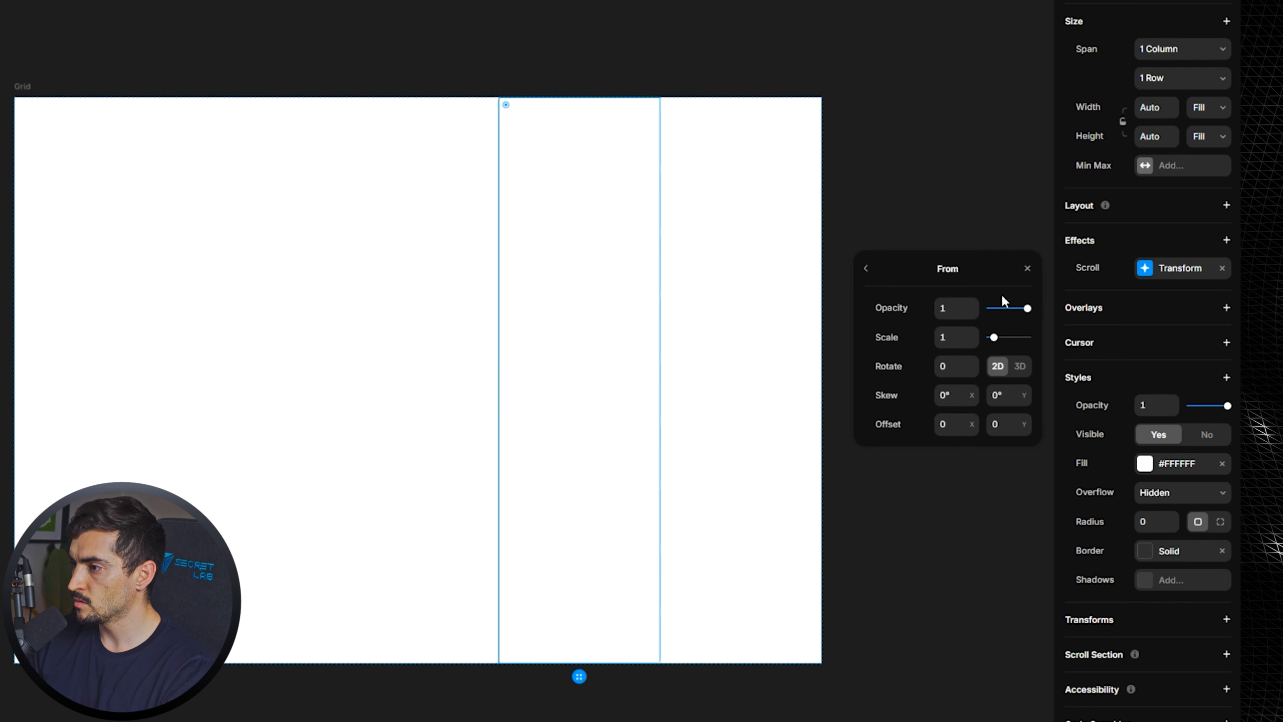
Try a Y offset of -250 in the From state of the fourth column's scroll transform.
left_click(1013, 425)
type("-250")
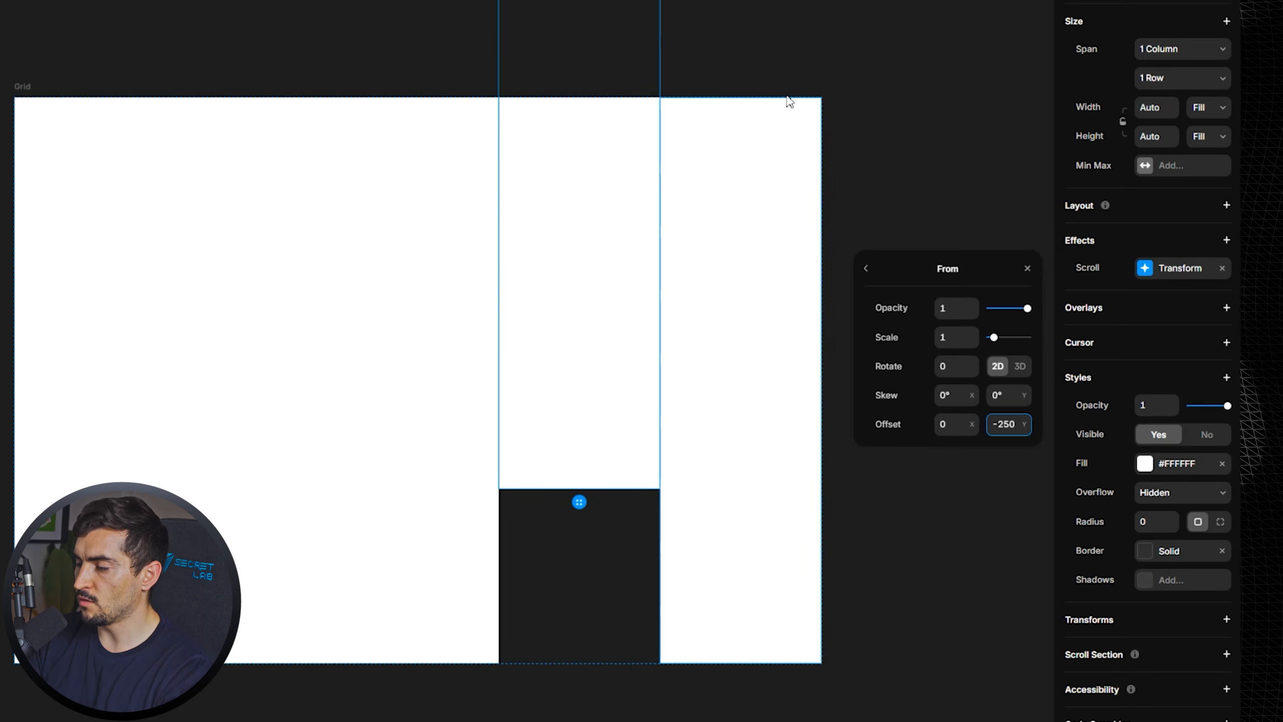
scroll(617, 430, "up", 2)
key("Return")
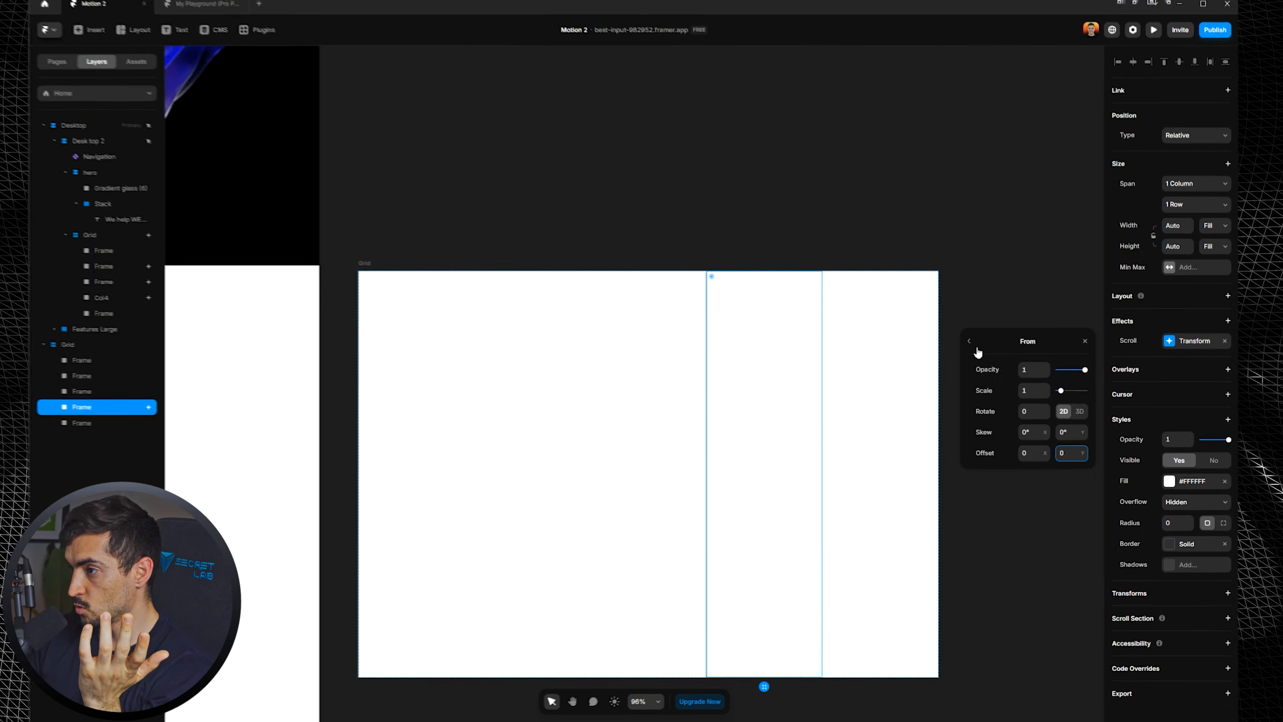
Set the Y offset of the fourth column's To state to -250.
left_click(865, 268)
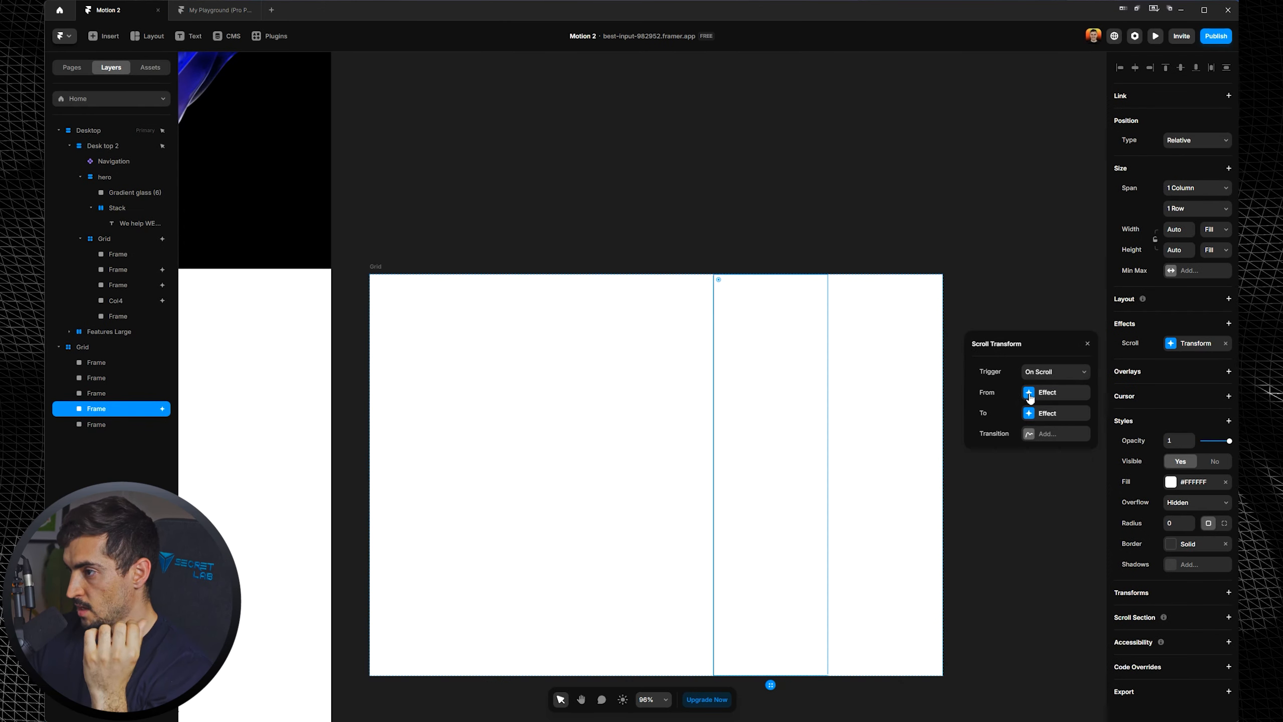
left_click(1037, 414)
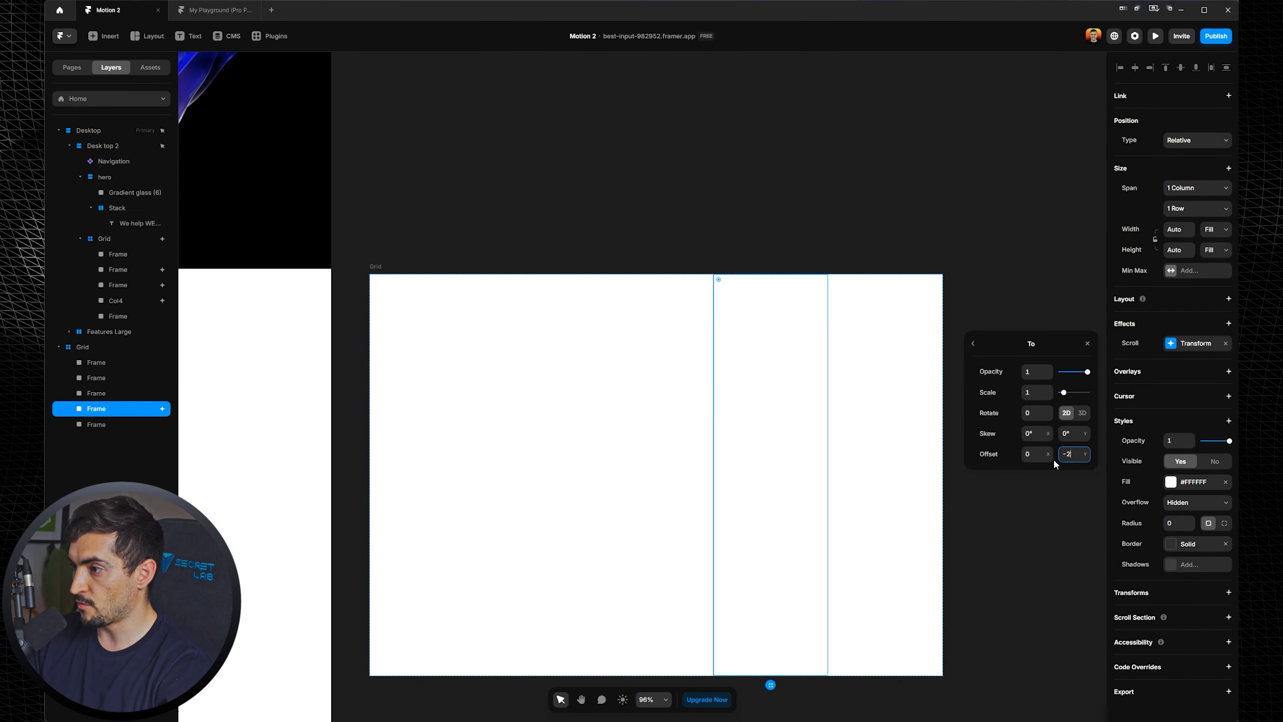
type("50")
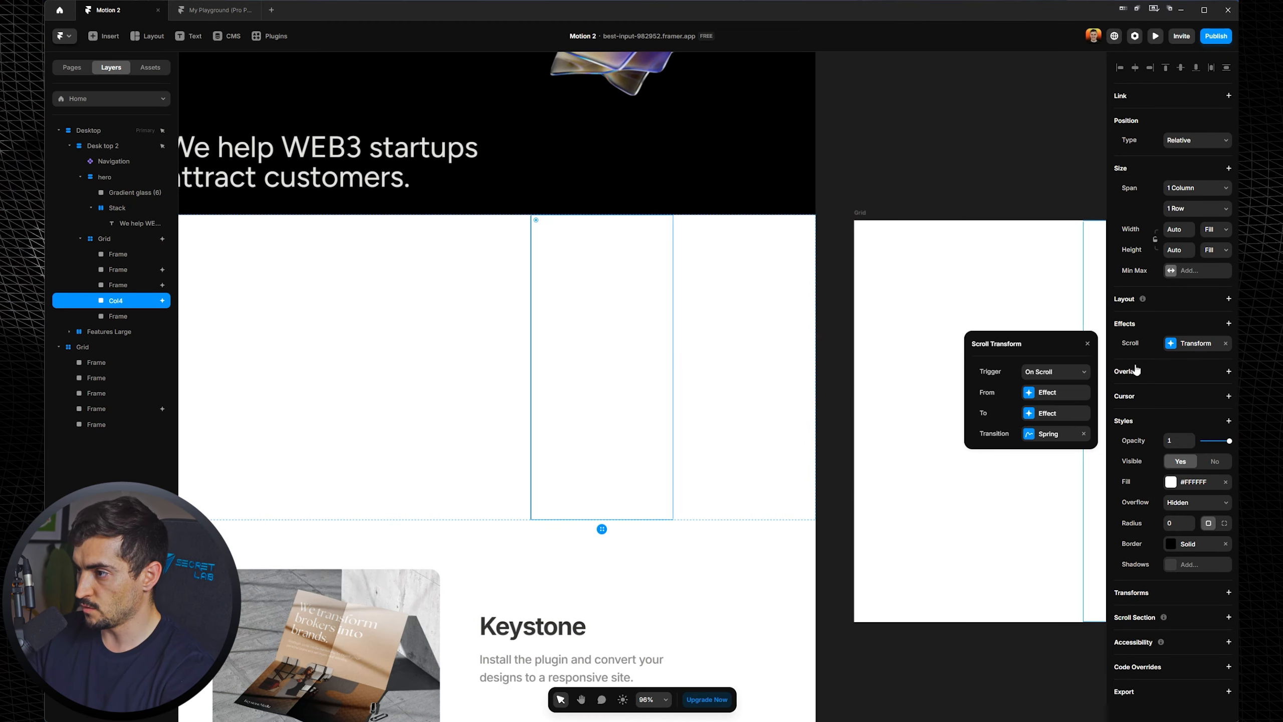
Review the From and To states of the Scroll Transform on the original grid's Col4 frame.
left_click(1049, 393)
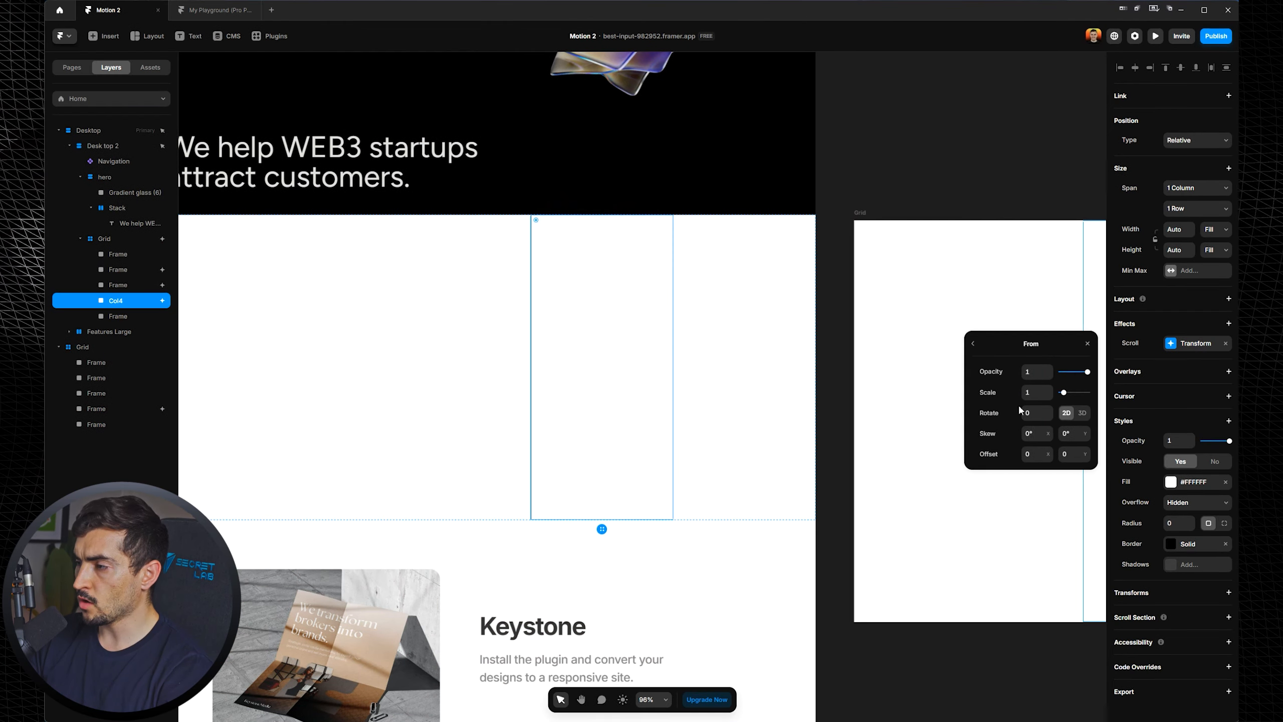
left_click(972, 345)
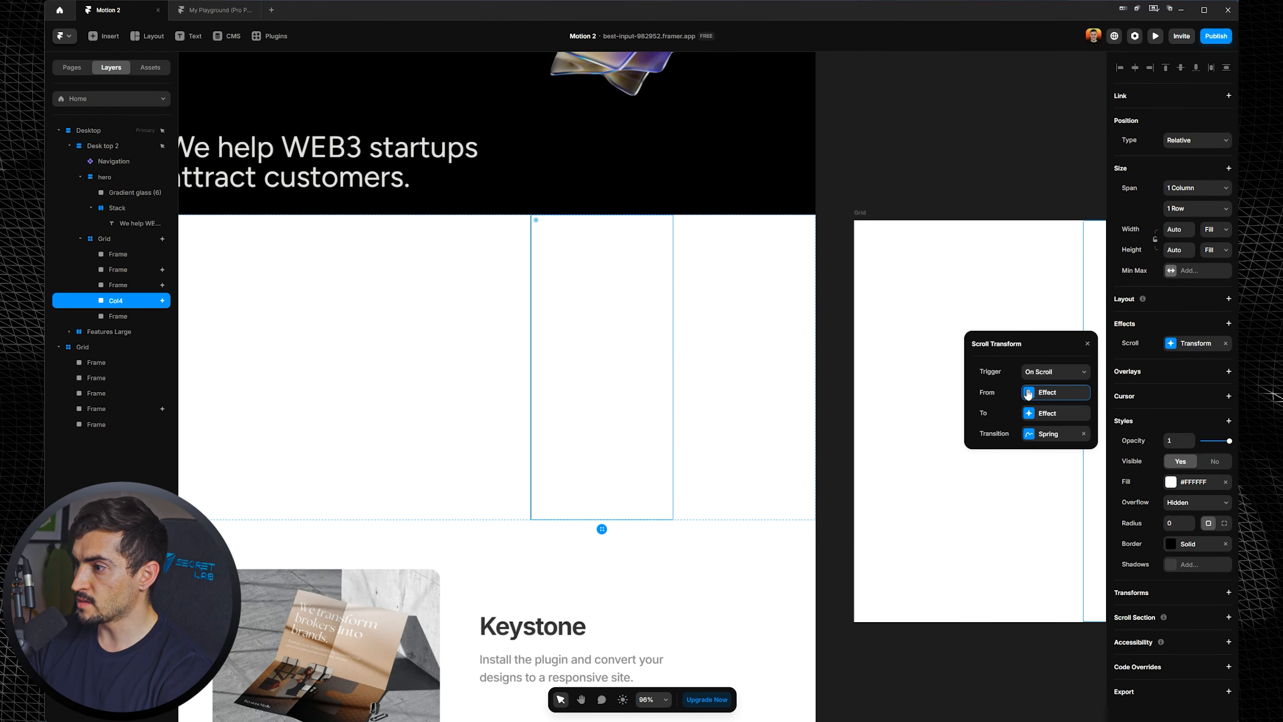
left_click(1048, 413)
left_click(973, 345)
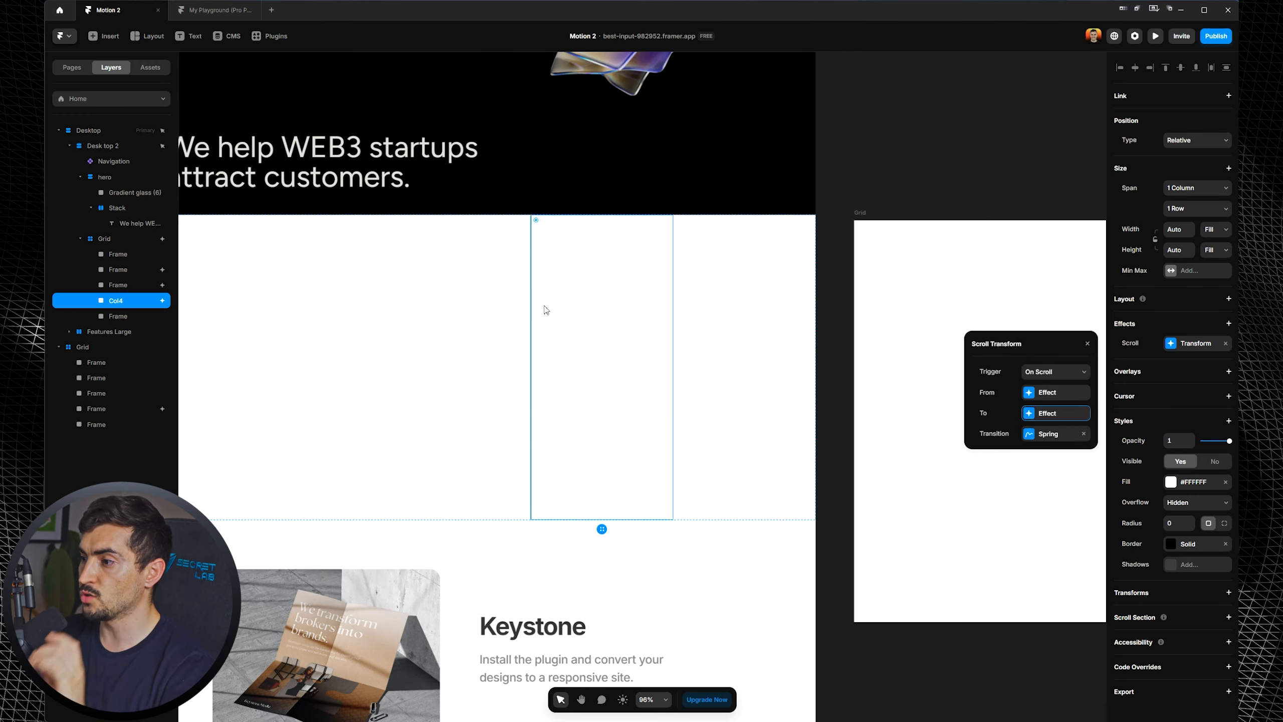
Compare the To state offsets of the original grid's third and second columns, and check the fifth column for effects.
left_click(493, 309)
left_click(1032, 413)
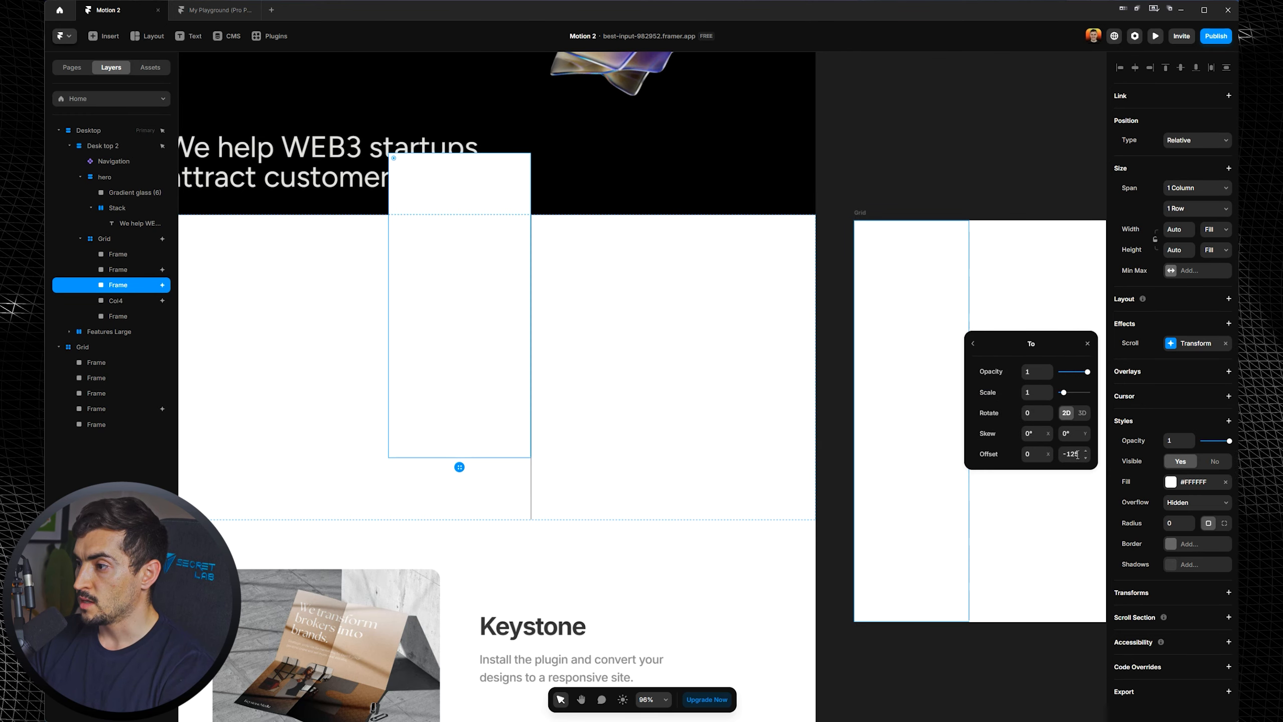
left_click(349, 255)
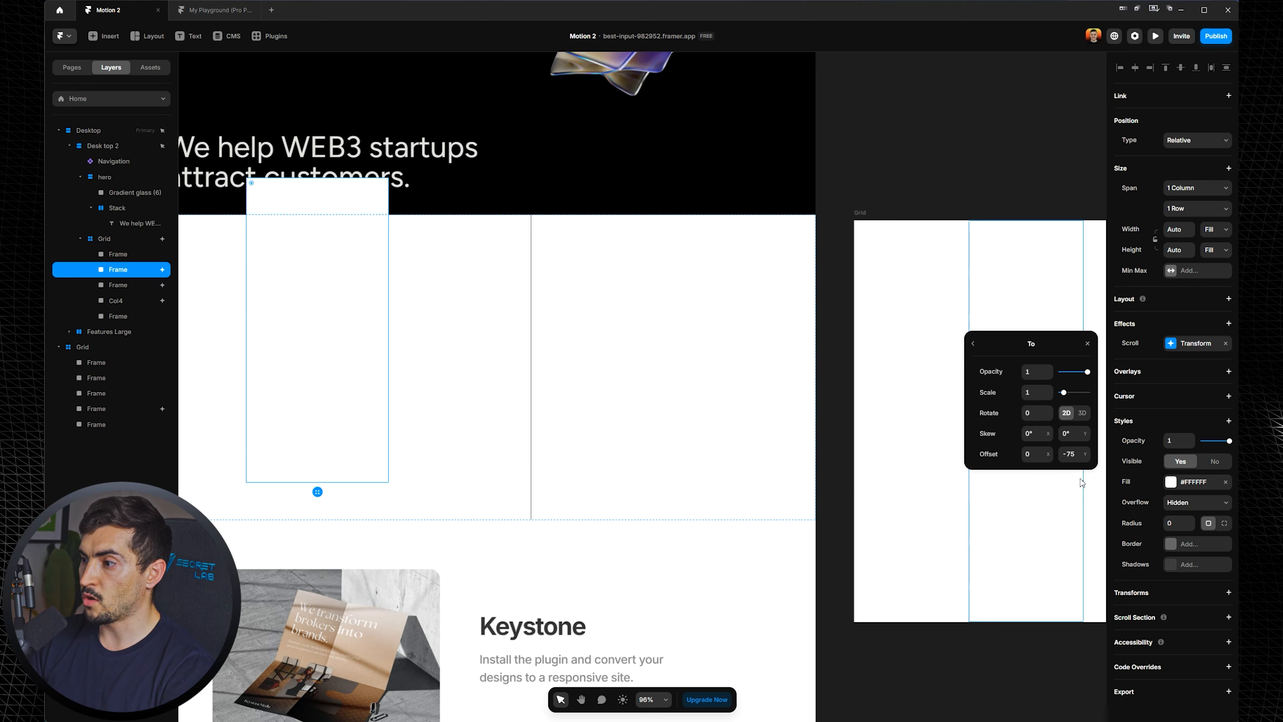
left_click(685, 321)
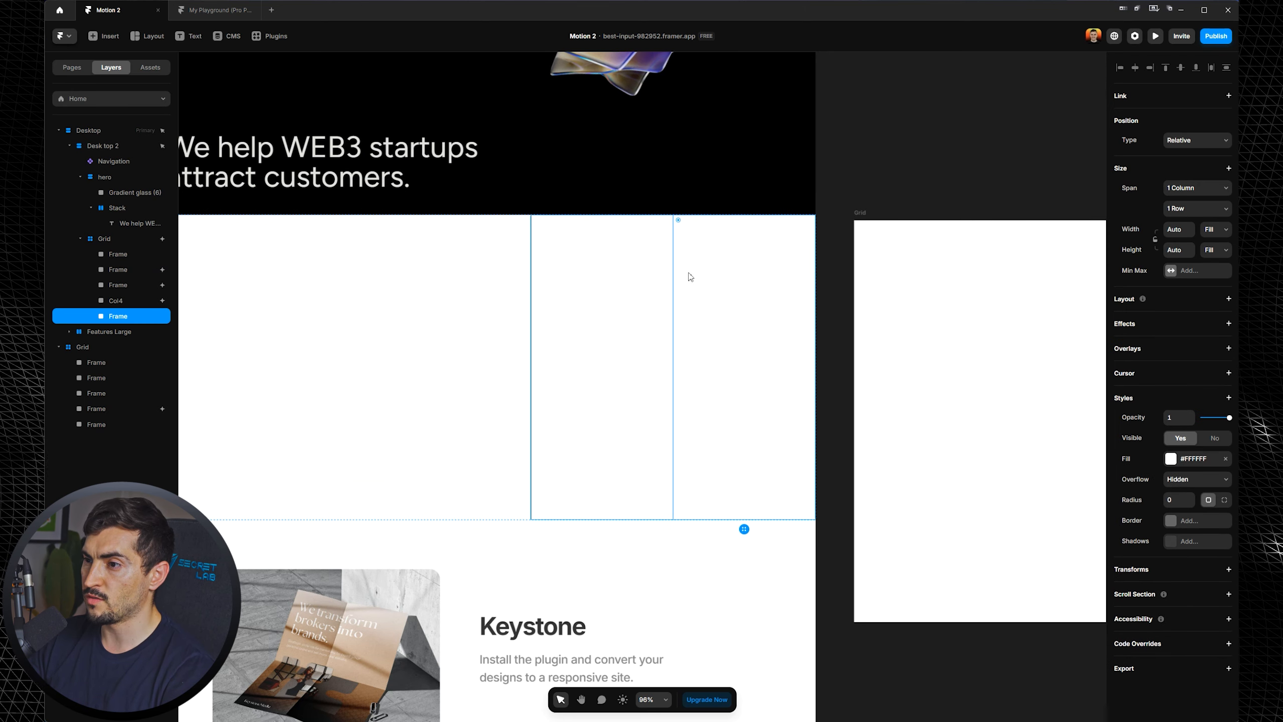
Preview the page and examine how the grid columns rise over the hero at different offsets while scrolling.
left_click(1156, 36)
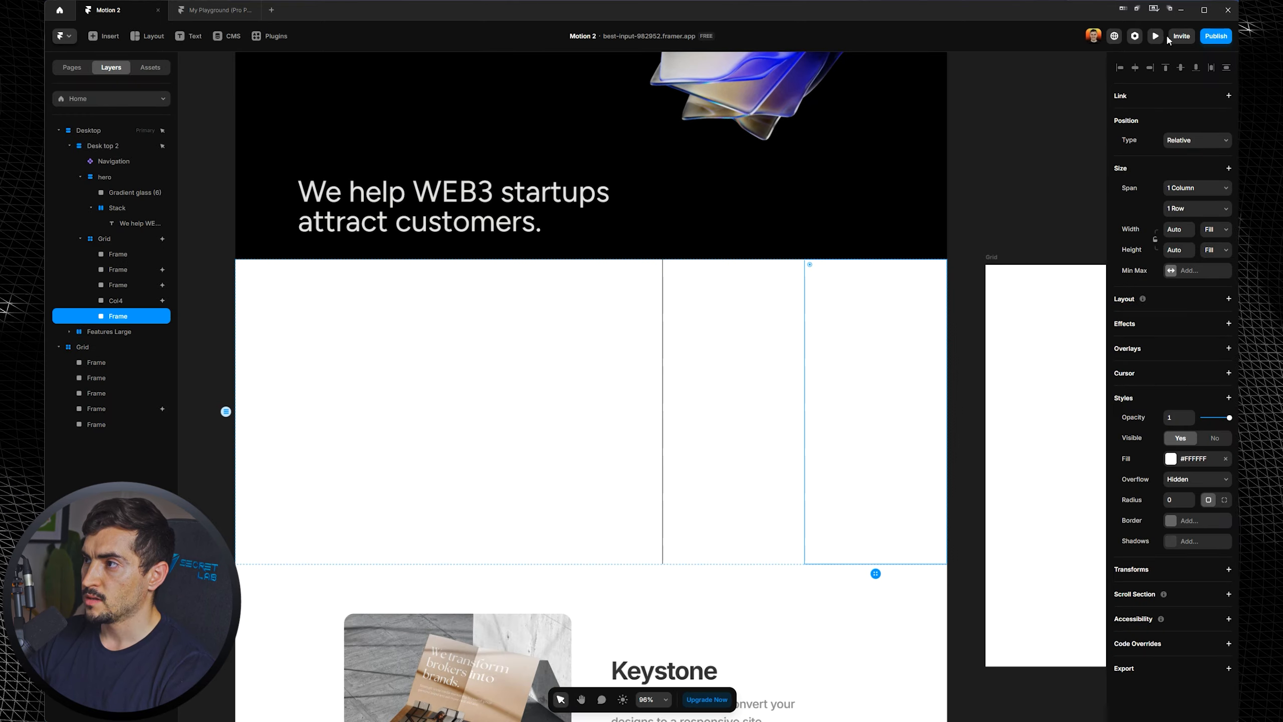
left_click(1156, 36)
scroll(820, 238, "down", 1)
scroll(820, 237, "up", 1)
scroll(822, 241, "down", 10)
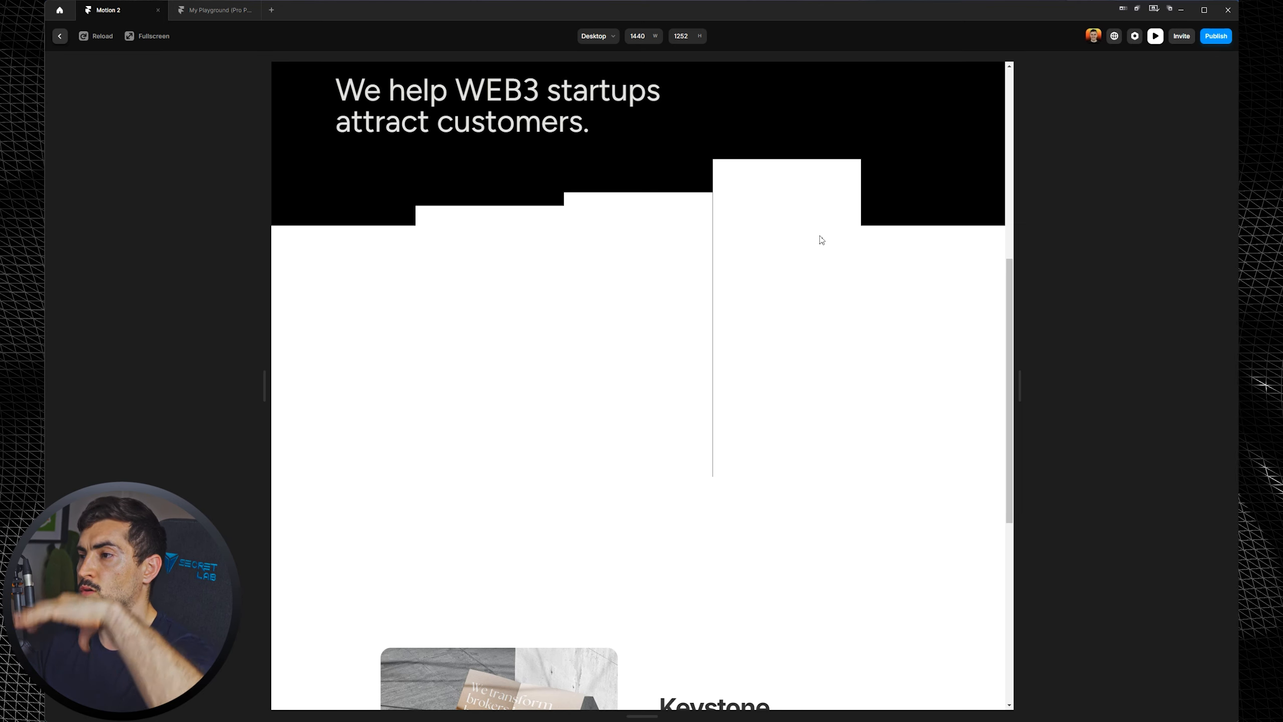
scroll(667, 303, "up", 2)
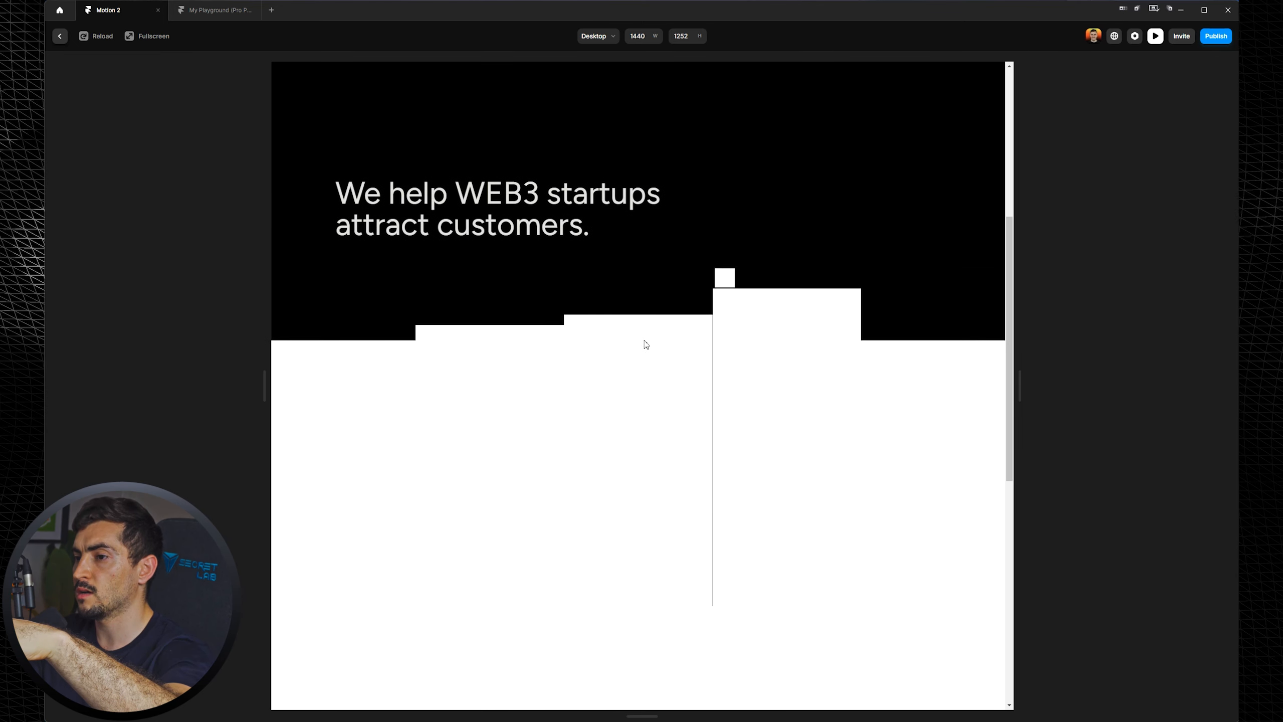
scroll(631, 318, "down", 2)
scroll(749, 238, "up", 3)
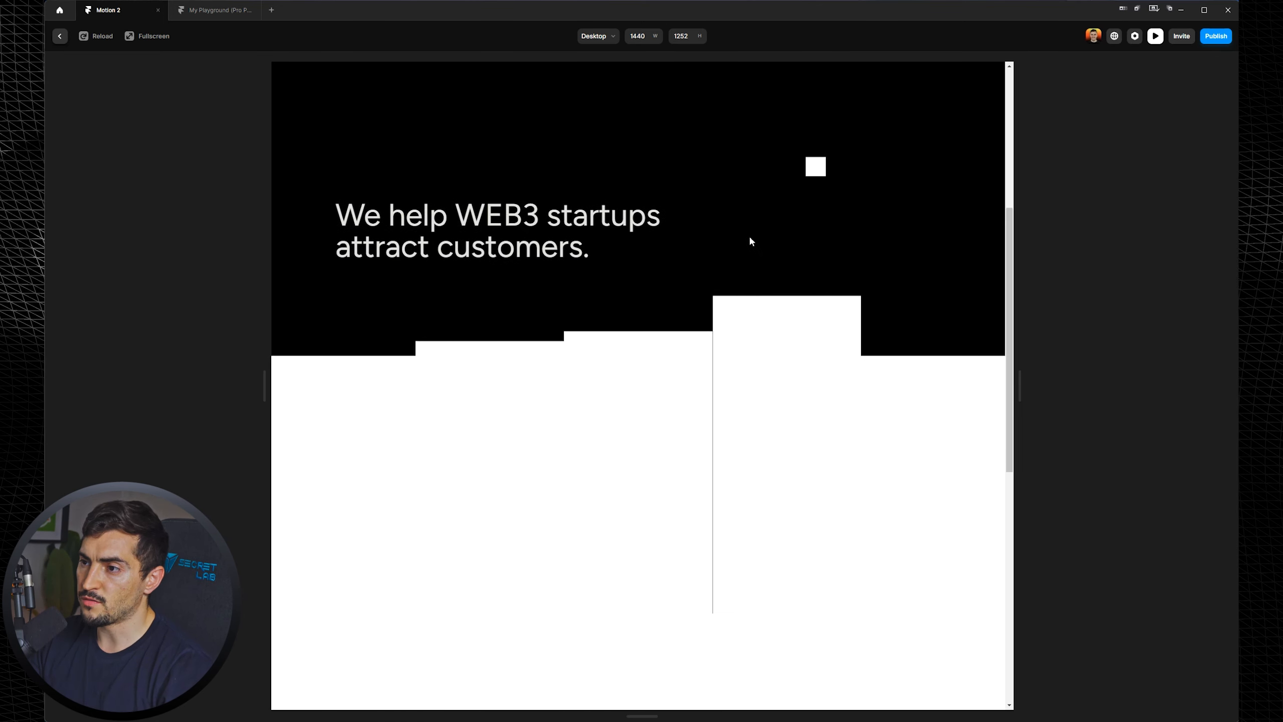
scroll(739, 272, "down", 4)
scroll(739, 276, "down", 2)
scroll(740, 275, "up", 5)
scroll(738, 272, "down", 4)
scroll(737, 272, "up", 4)
left_click(1155, 37)
Preview the page from the hero and examine the square custom cursor over the dark and white sections.
scroll(339, 232, "up", 3)
scroll(339, 232, "up", 3)
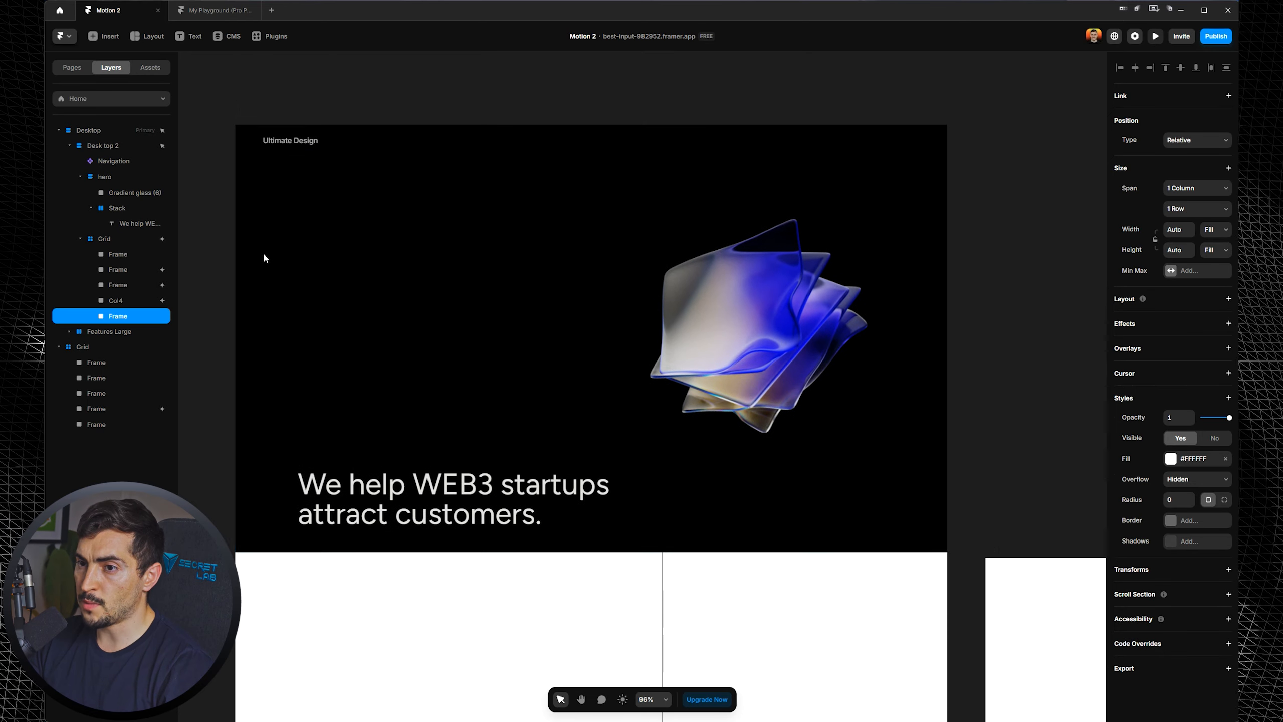
left_click(263, 256)
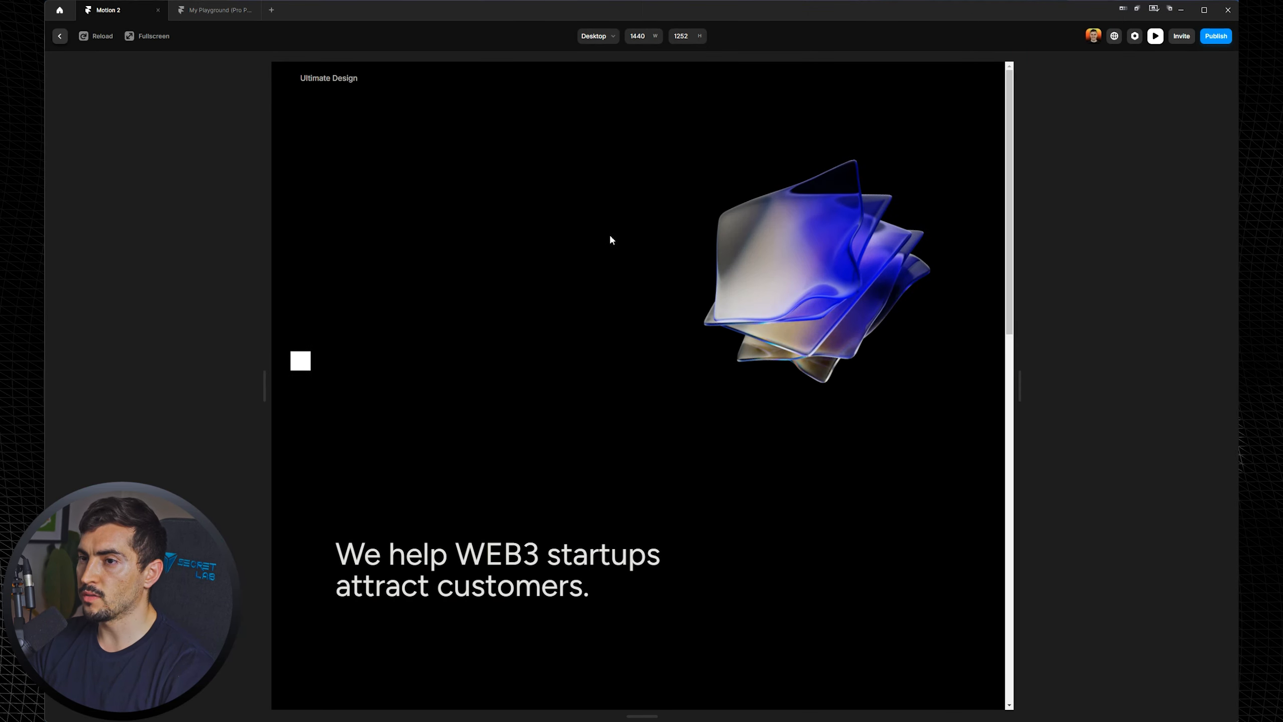
scroll(765, 233, "down", 15)
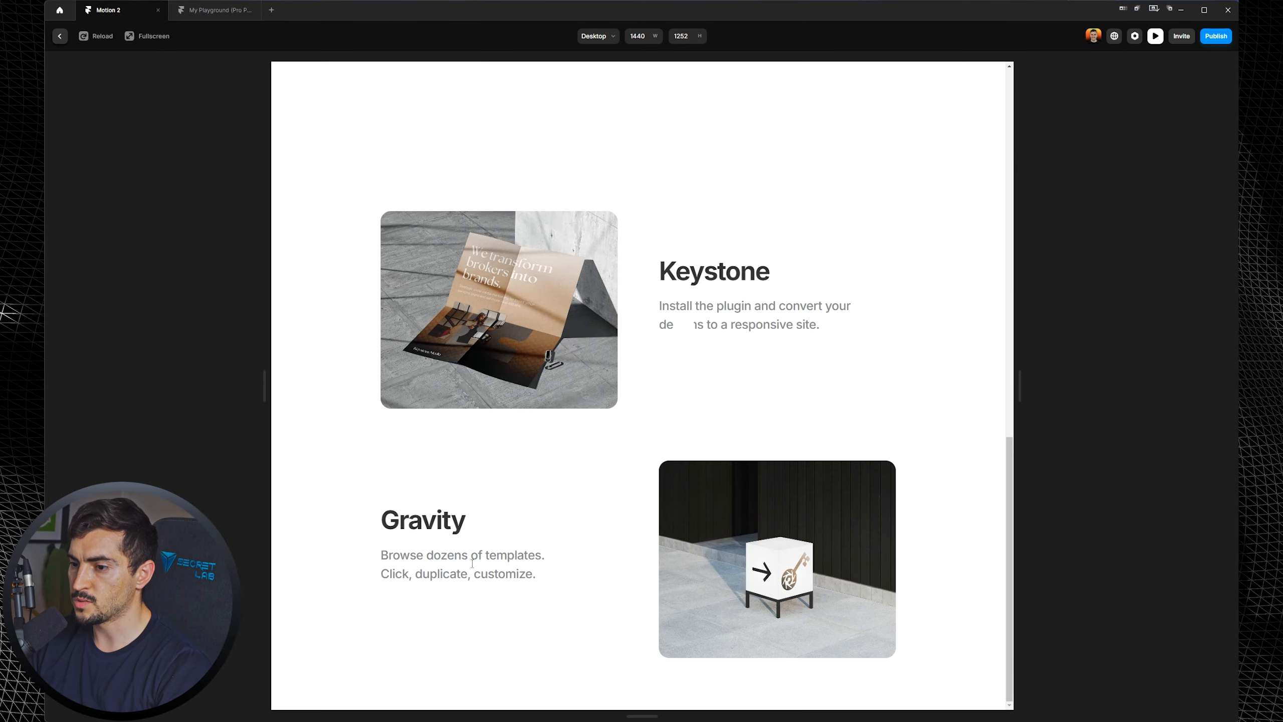
scroll(663, 508, "up", 10)
scroll(776, 432, "up", 5)
scroll(776, 432, "down", 5)
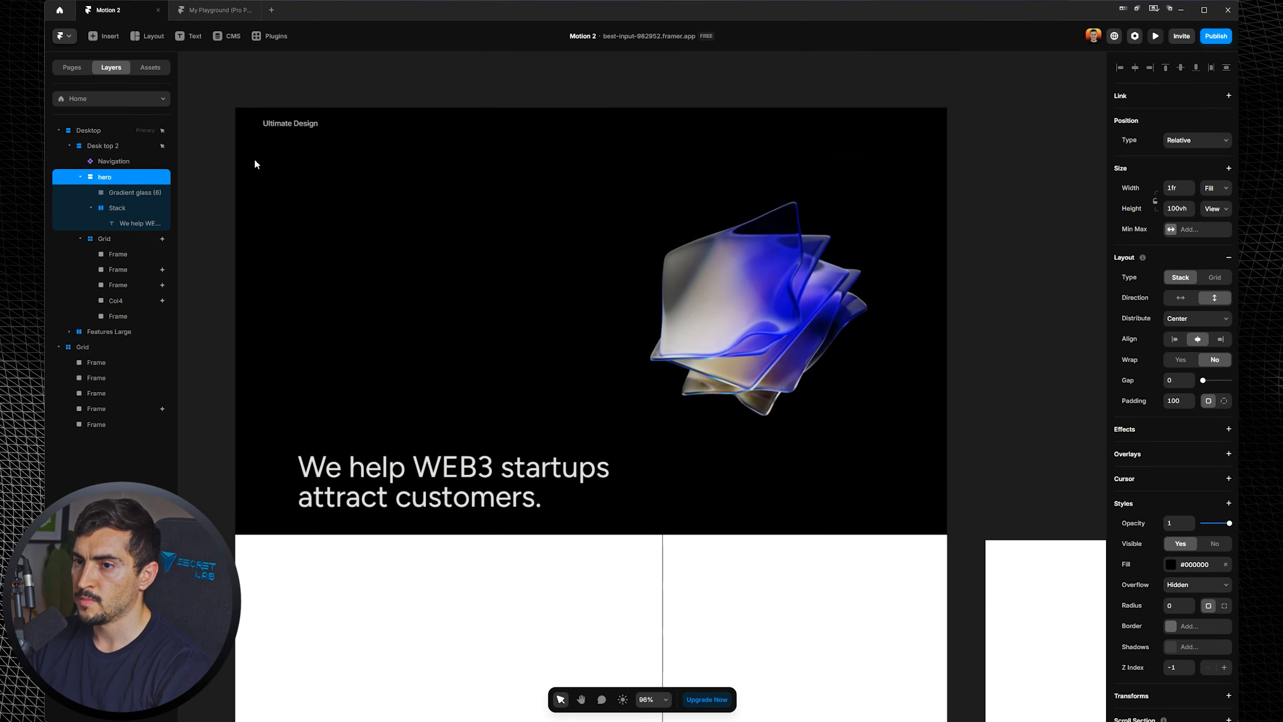
Inspect the Desktop breakpoint's sections and view its custom cursor settings.
left_click(87, 129)
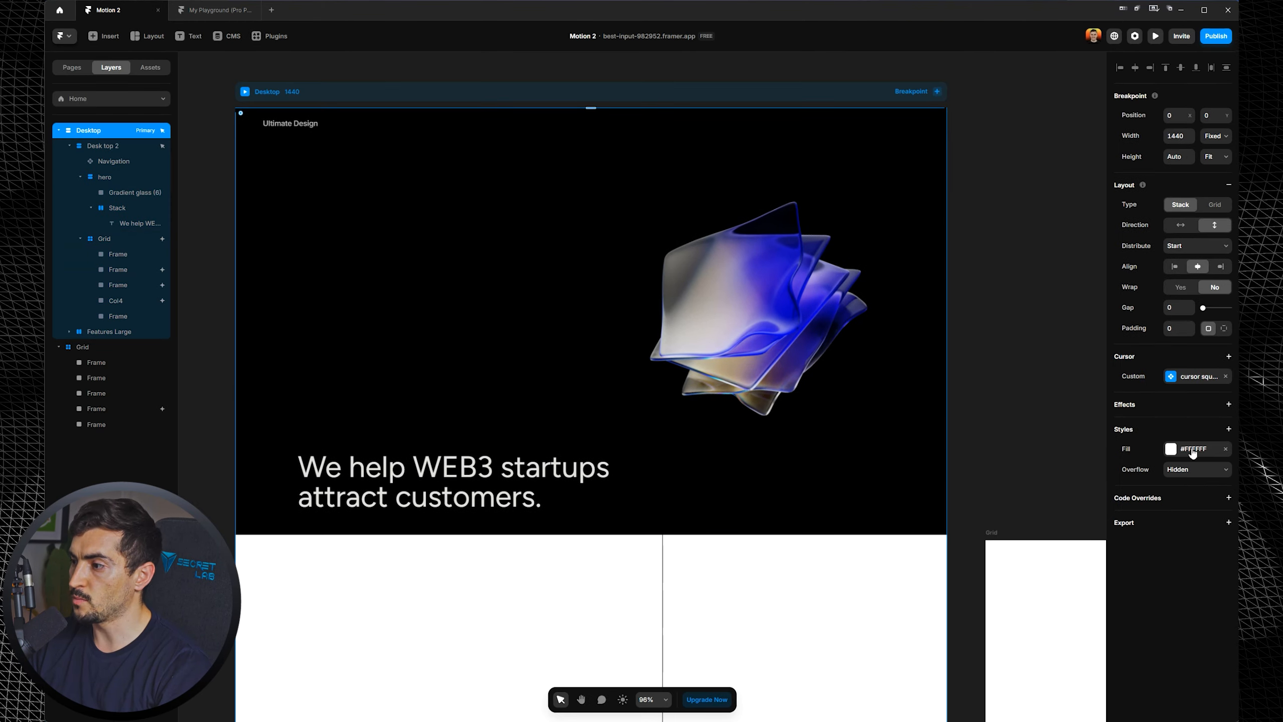
scroll(510, 396, "down", 10)
scroll(529, 359, "down", 2)
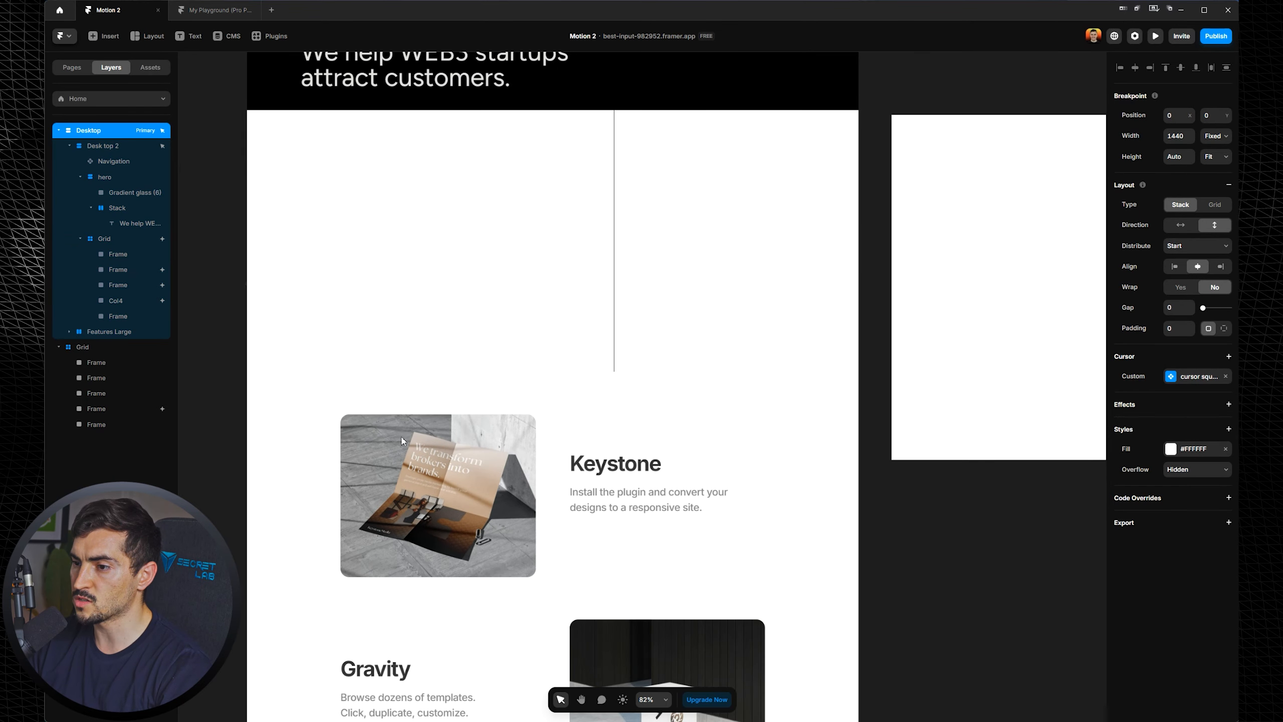
scroll(544, 410, "up", 6)
scroll(593, 376, "up", 3)
scroll(418, 273, "up", 2)
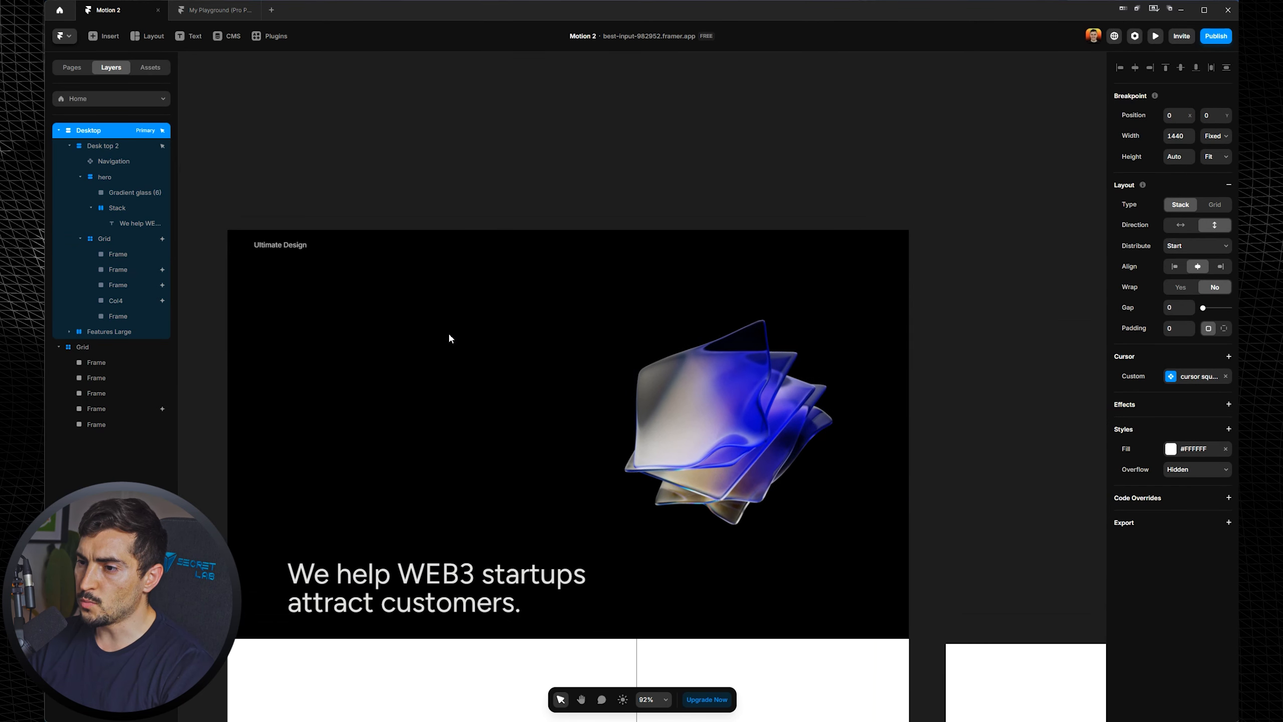
left_click(781, 179)
left_click(242, 210)
left_click(1194, 377)
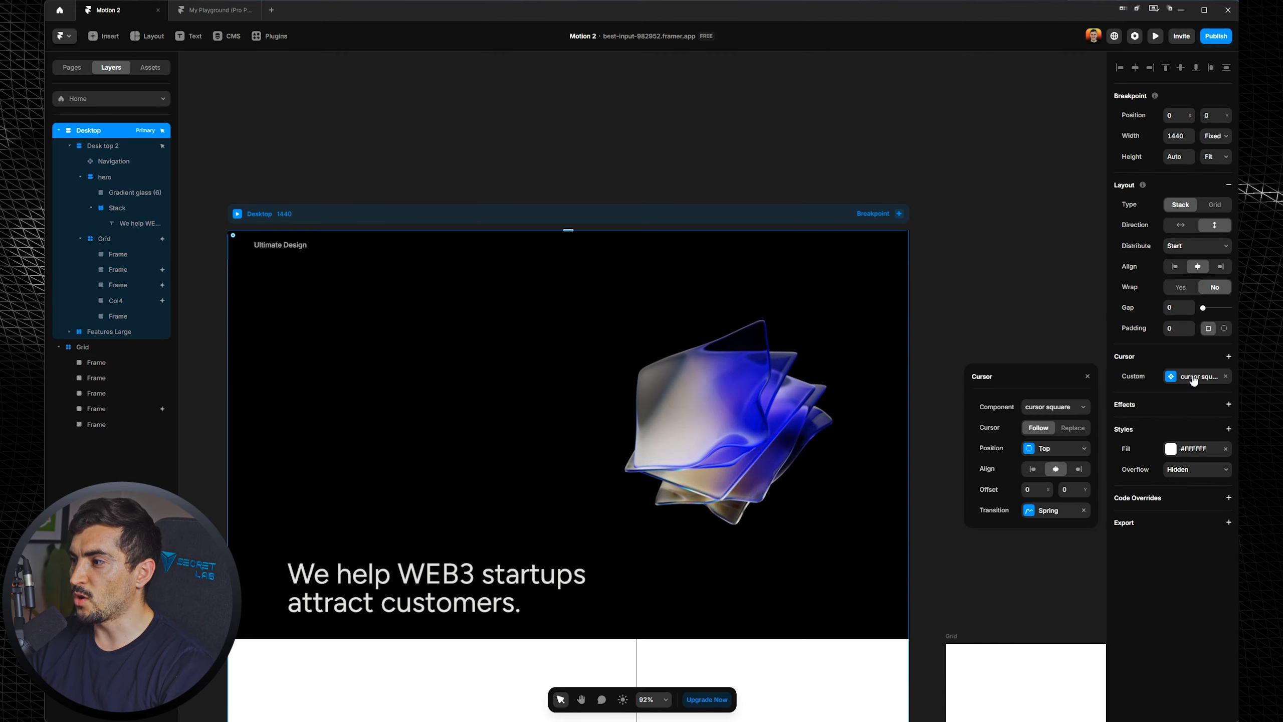
Open the square cursor component to examine its white square frame, and return to the Home page.
left_click(150, 67)
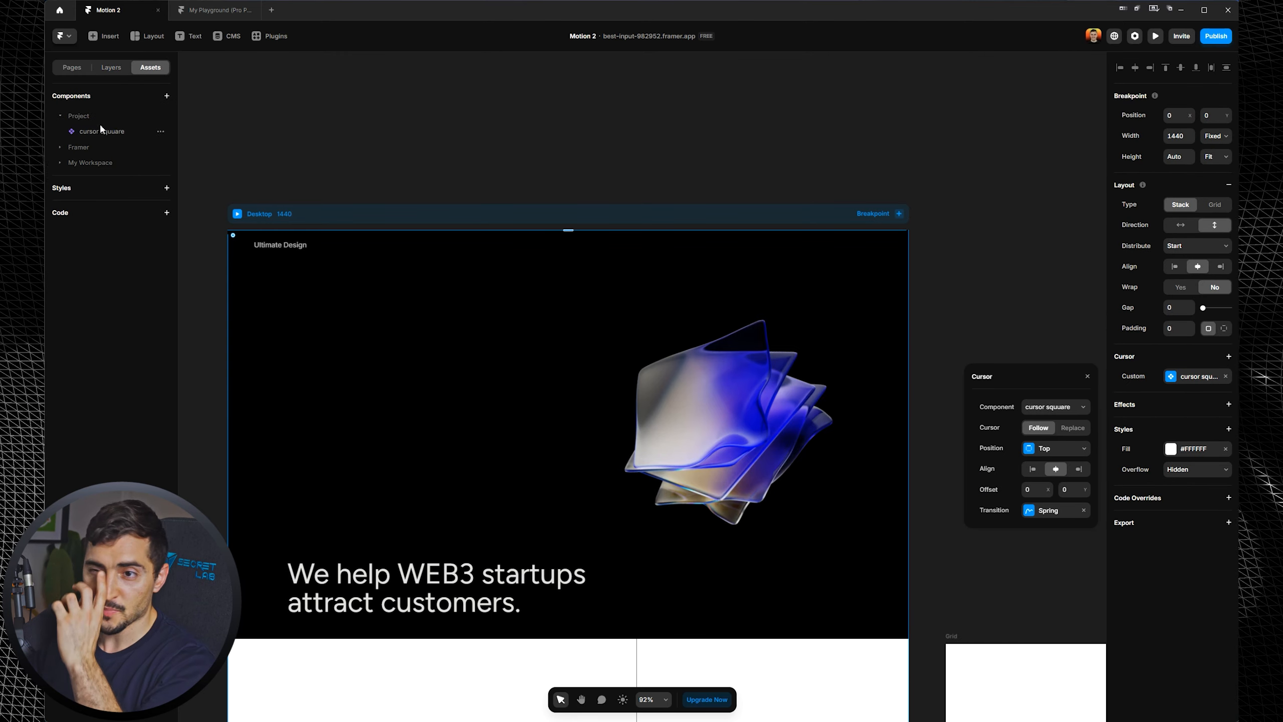
double_click(102, 131)
left_click(571, 350)
left_click(489, 381)
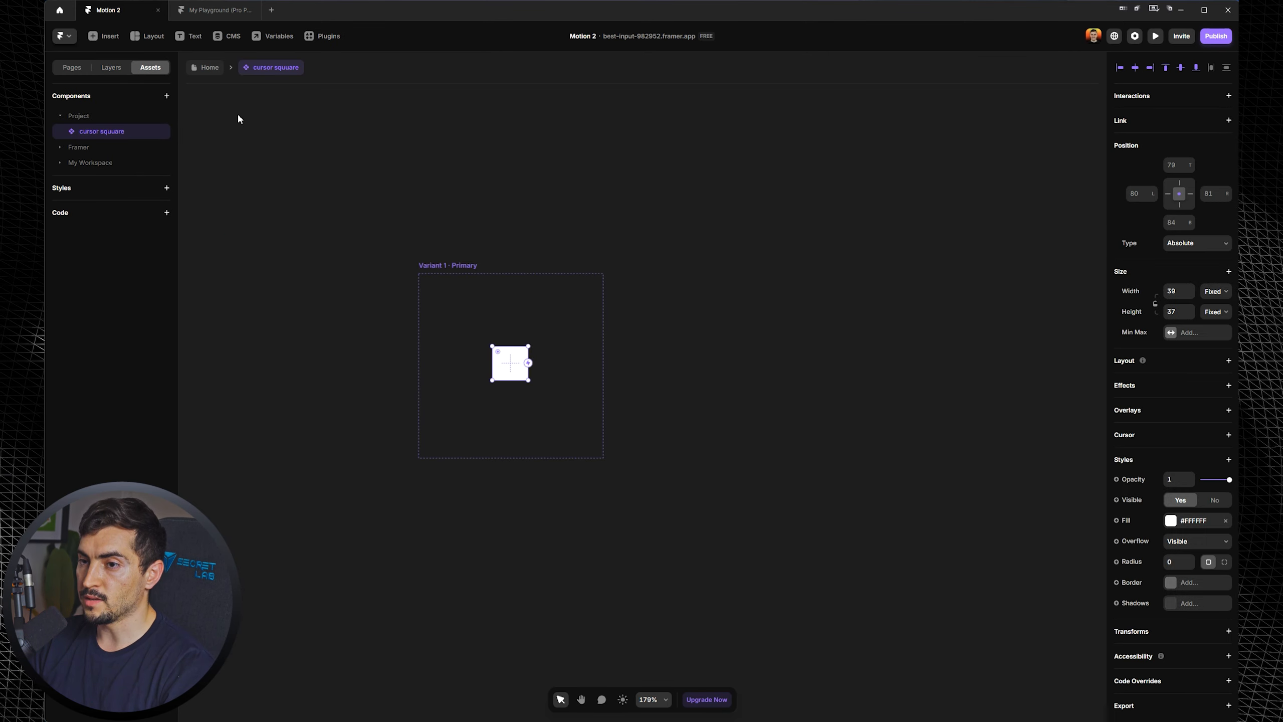
left_click(208, 67)
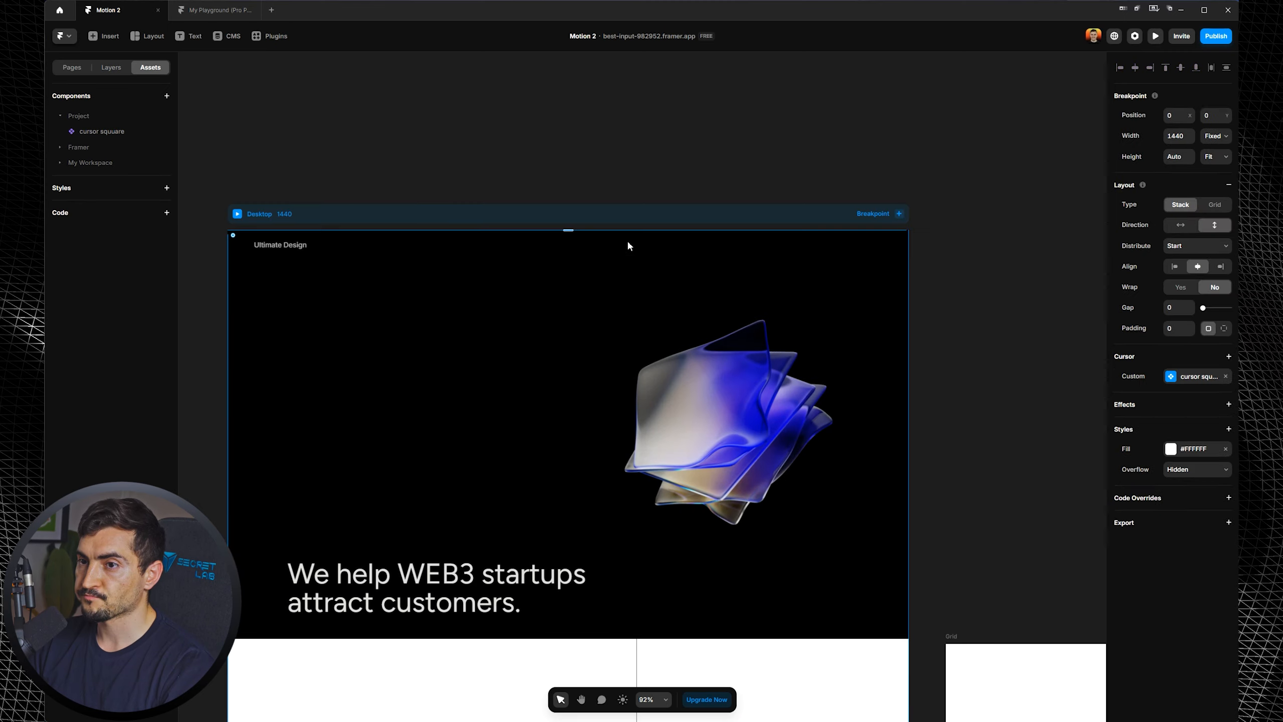
Review the Desktop breakpoint's cursor settings again and preview how the square follows the pointer.
left_click(1196, 380)
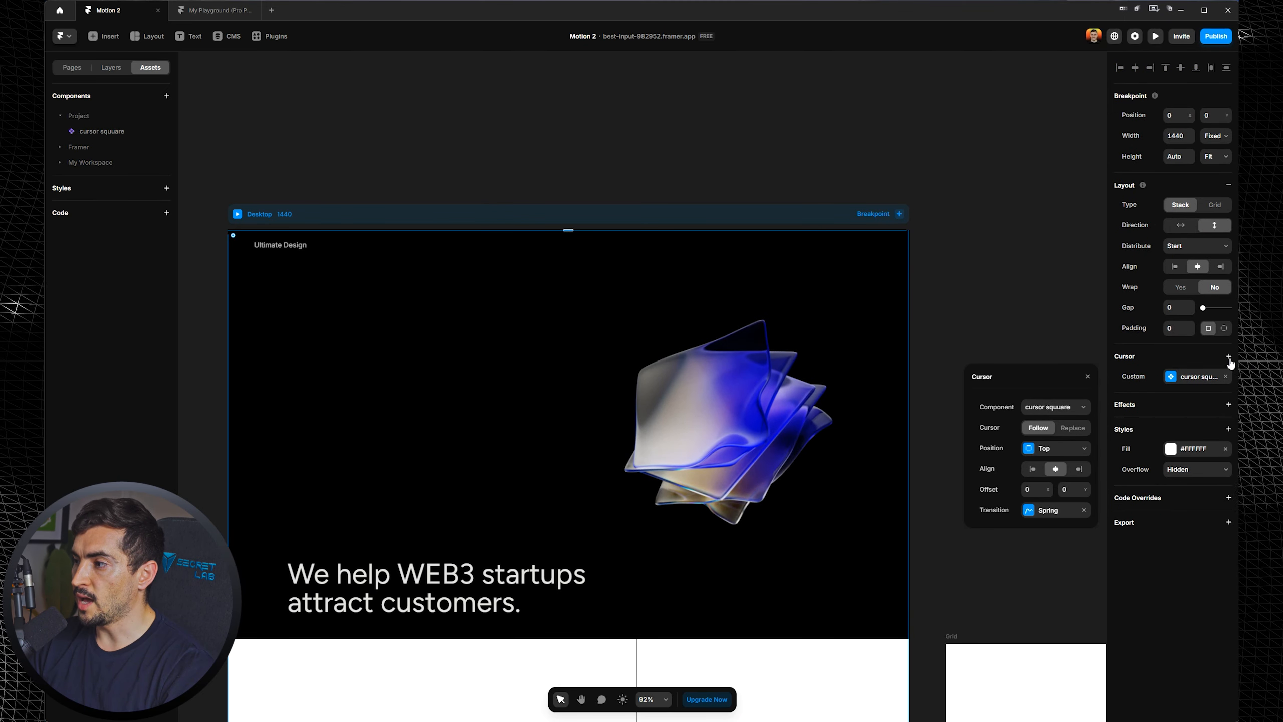
left_click(1154, 36)
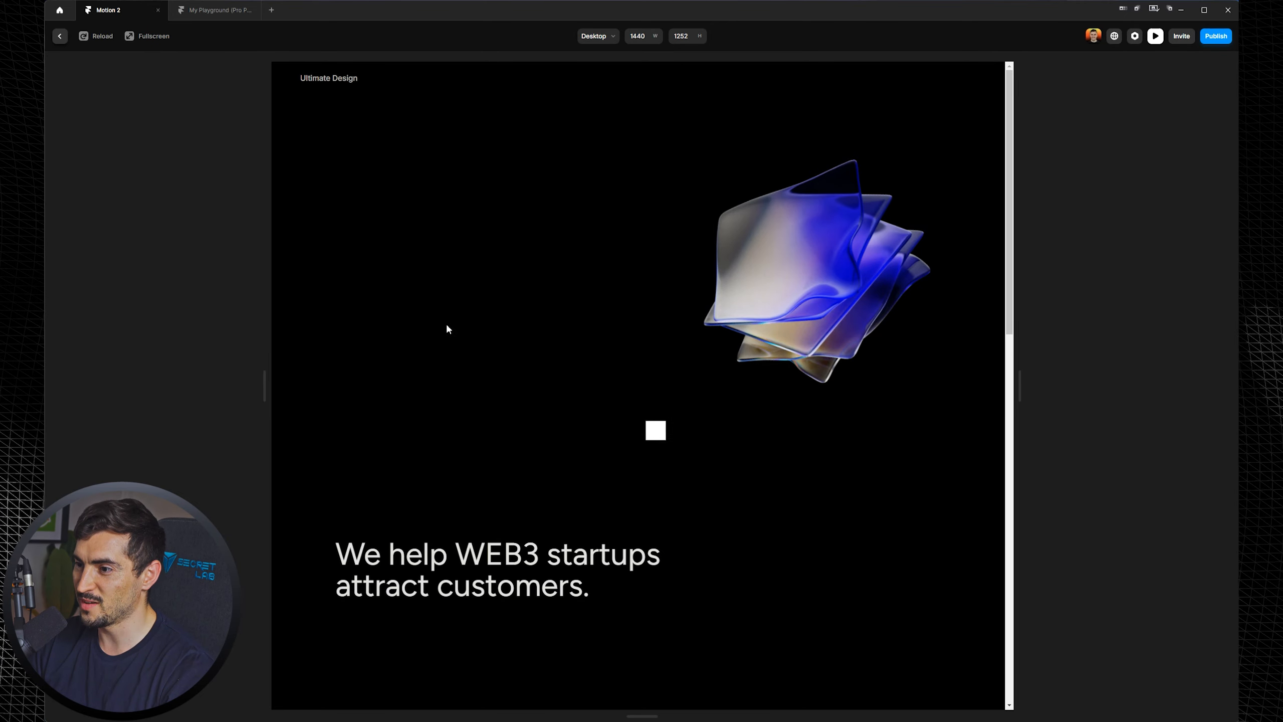
scroll(591, 421, "down", 5)
scroll(645, 399, "up", 5)
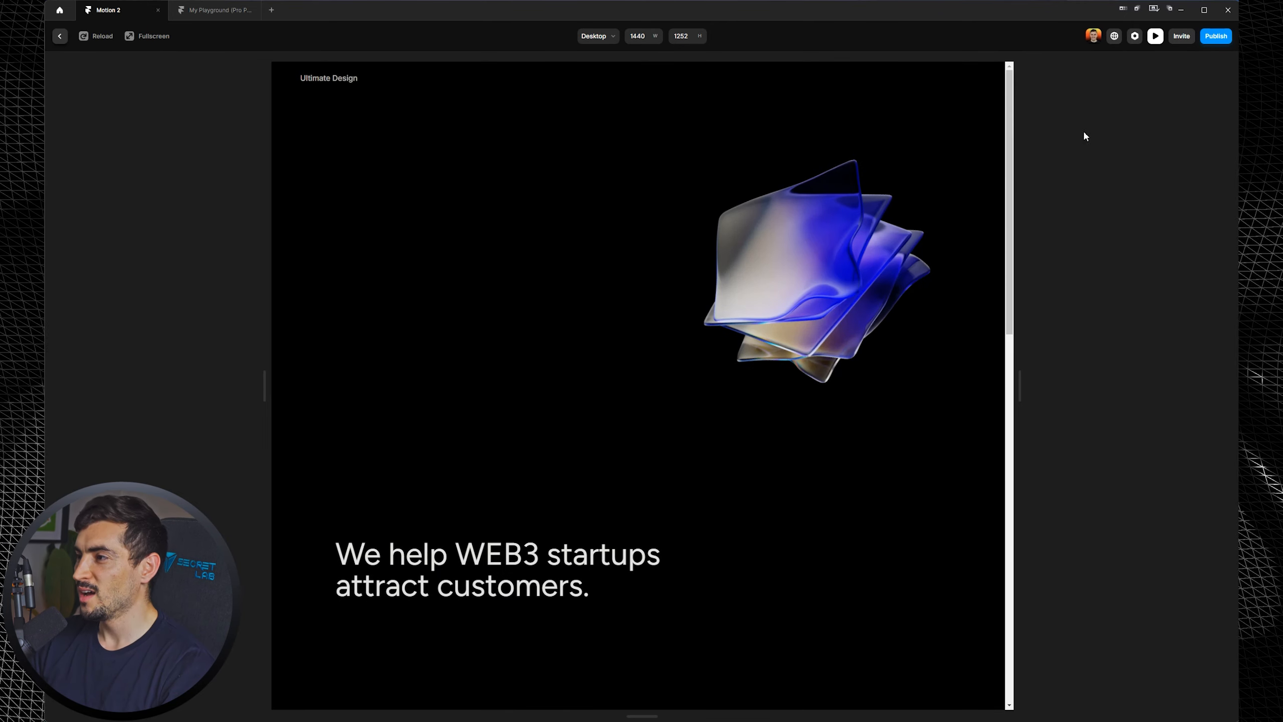
left_click(1154, 37)
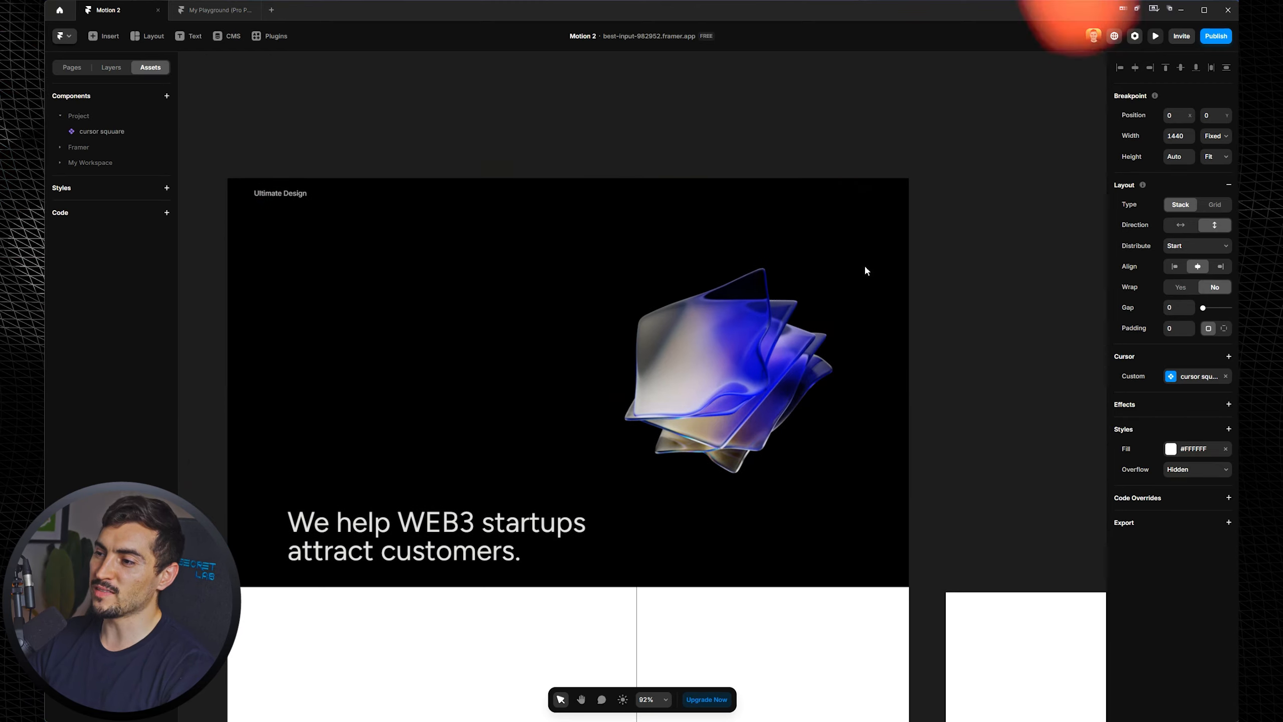